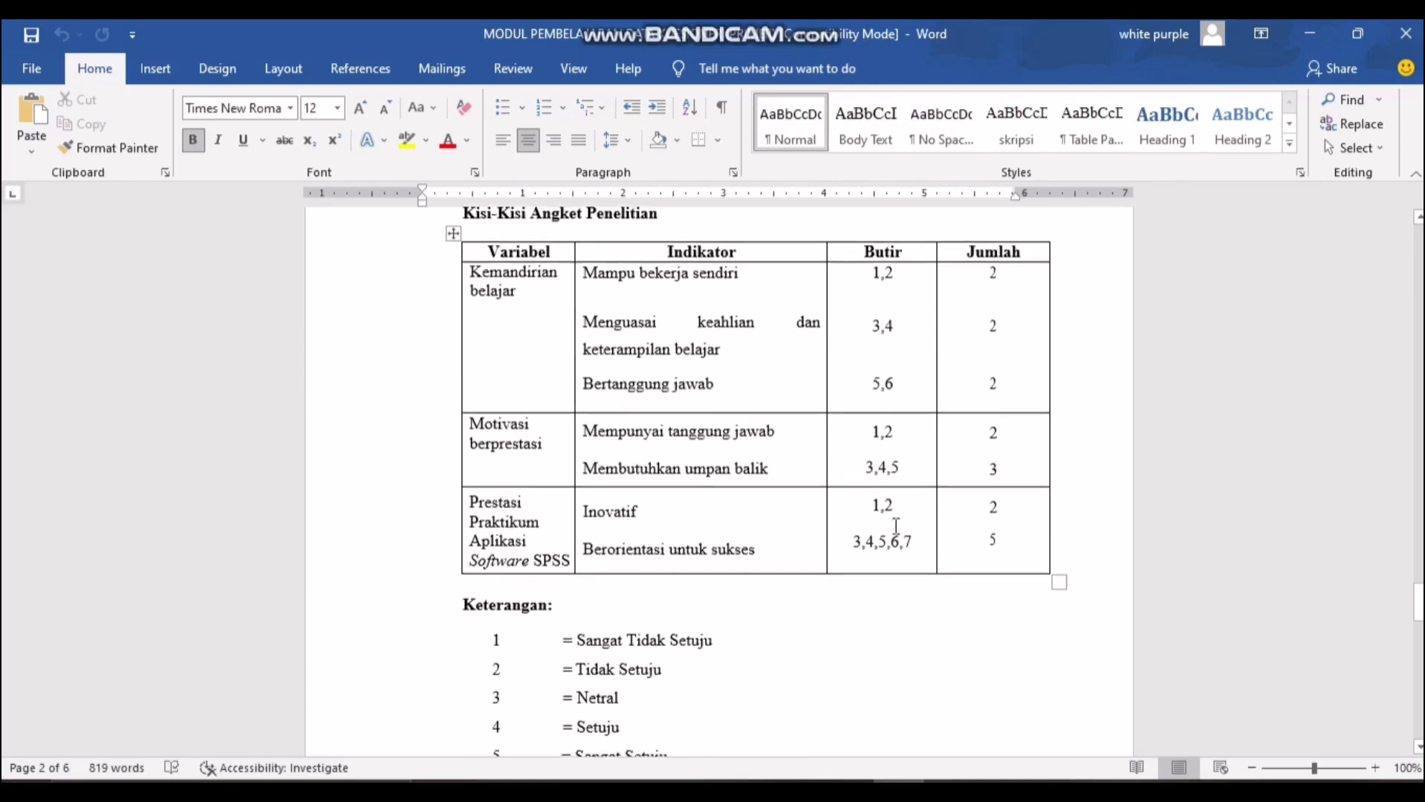
Step: Examine the questionnaire grid, the 1–5 answer scale and the statements for each research variable in the Word document
{"action": "scroll", "coordinate": [895, 529], "scroll_direction": "up", "scroll_amount": 1}
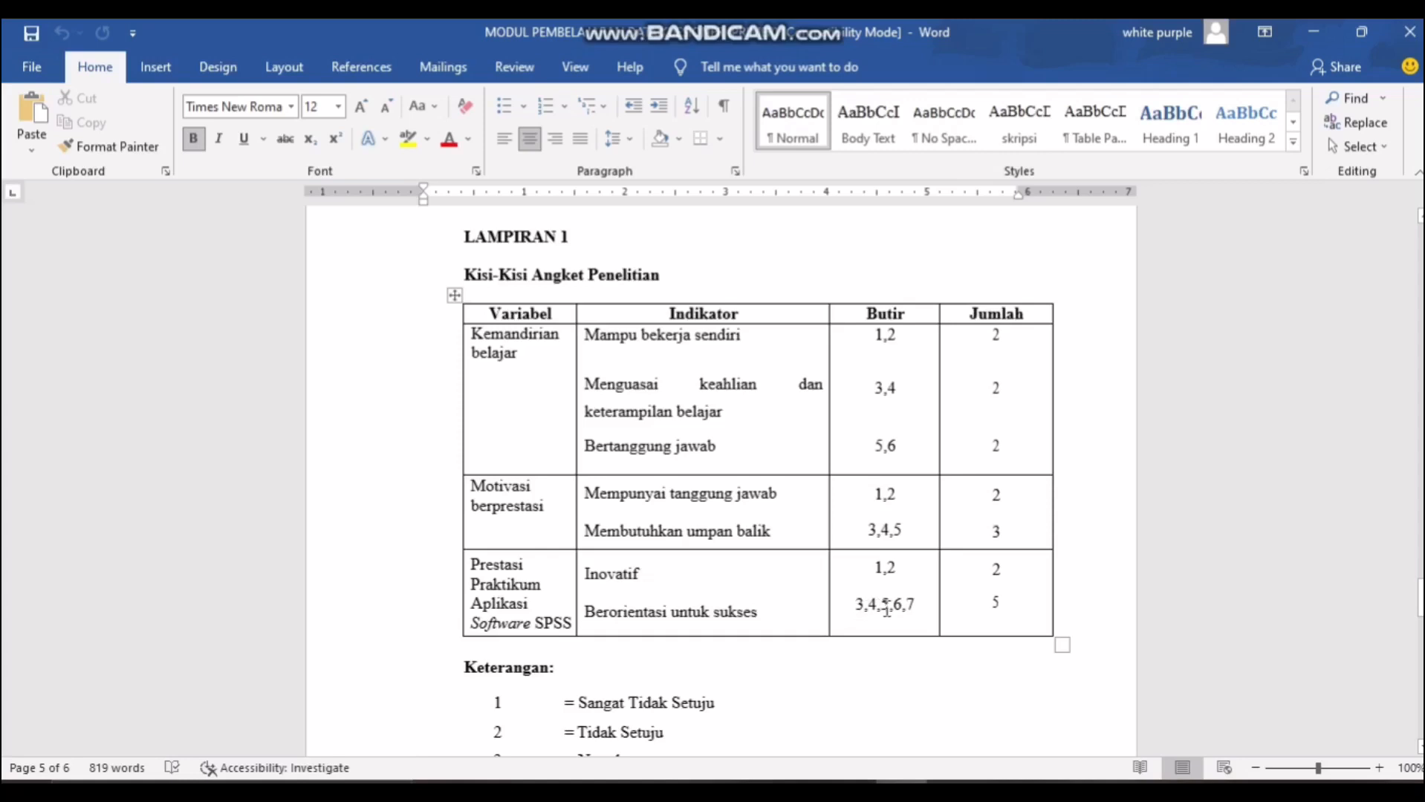
{"action": "scroll", "coordinate": [905, 608], "scroll_direction": "down", "scroll_amount": 3}
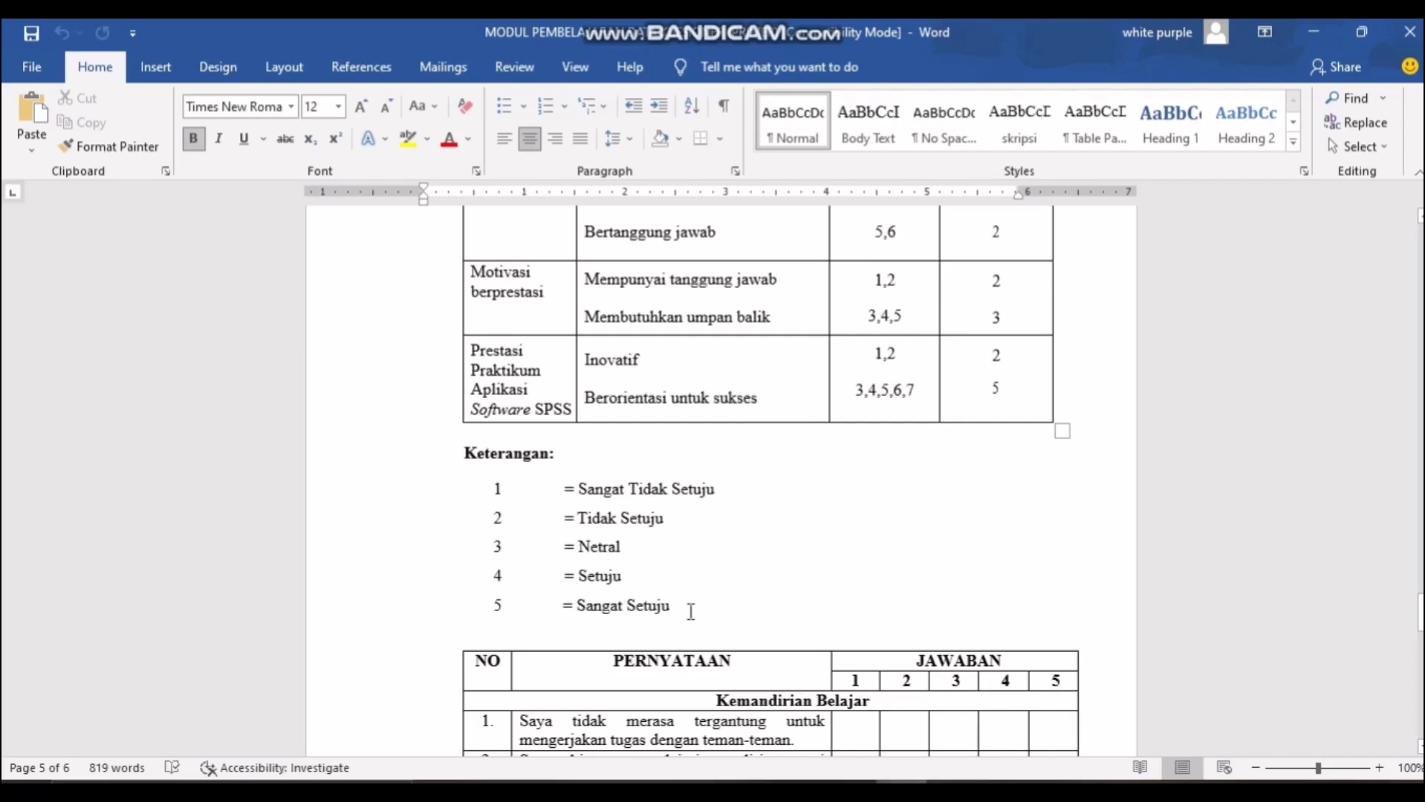
{"action": "scroll", "coordinate": [691, 612], "scroll_direction": "down", "scroll_amount": 5}
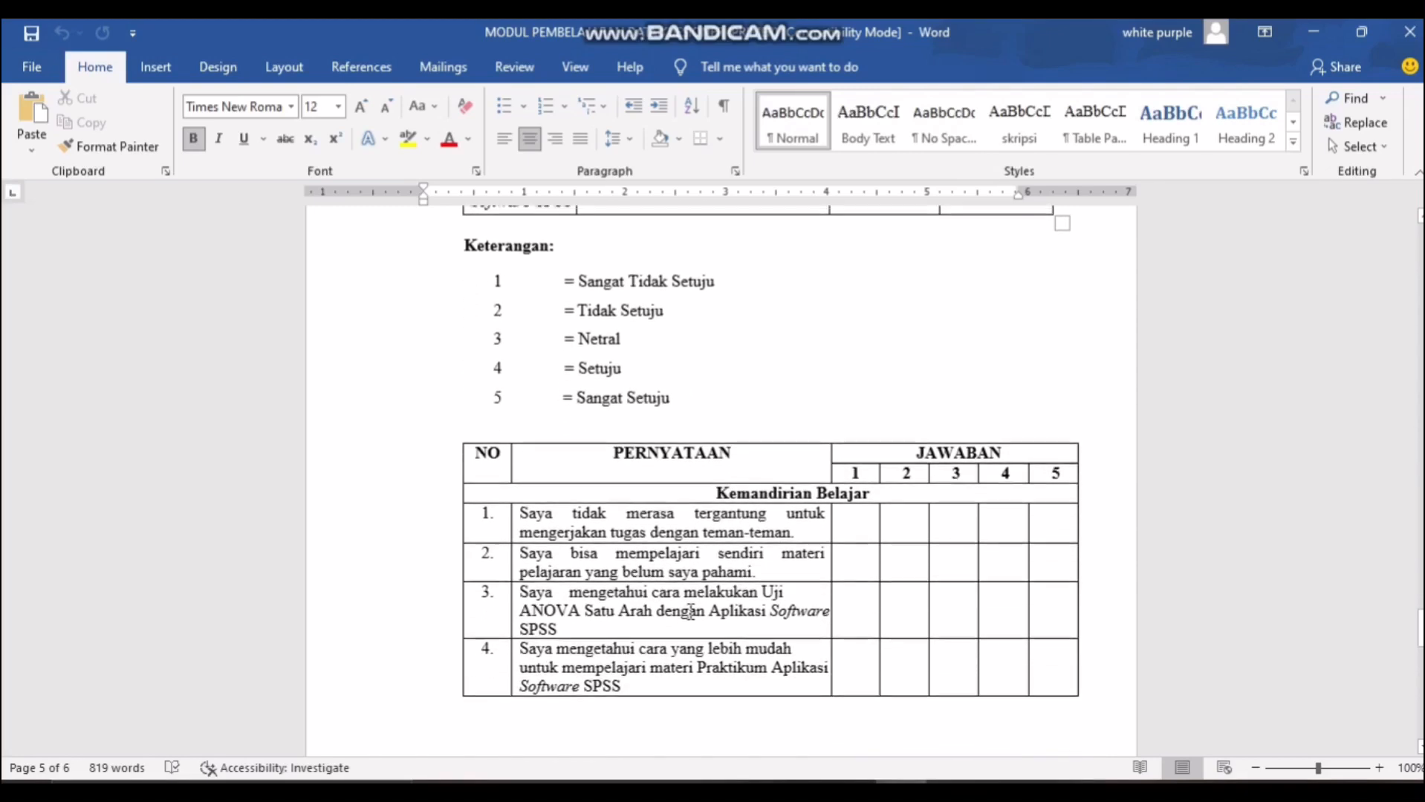
{"action": "scroll", "coordinate": [691, 611], "scroll_direction": "down", "scroll_amount": 4}
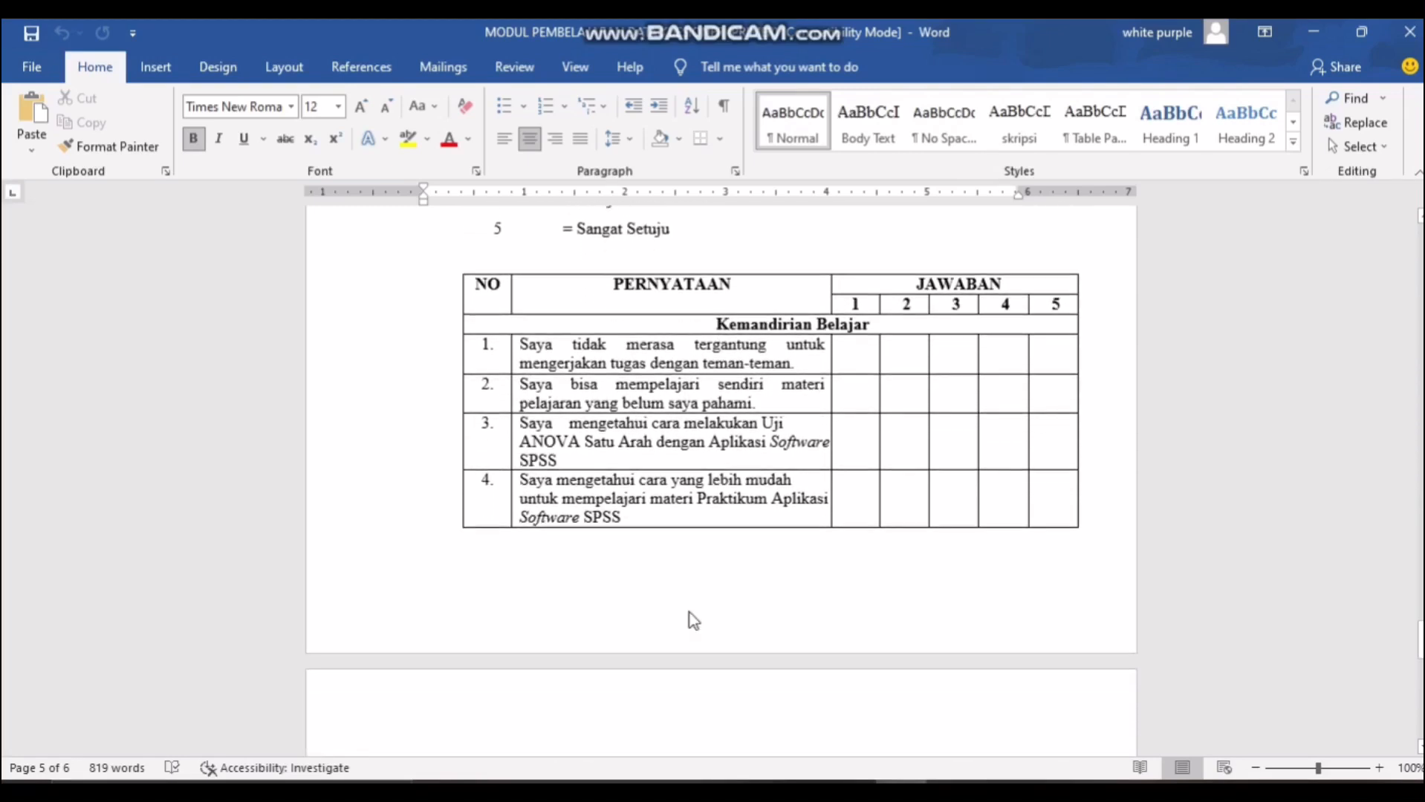
{"action": "scroll", "coordinate": [690, 614], "scroll_direction": "down", "scroll_amount": 2}
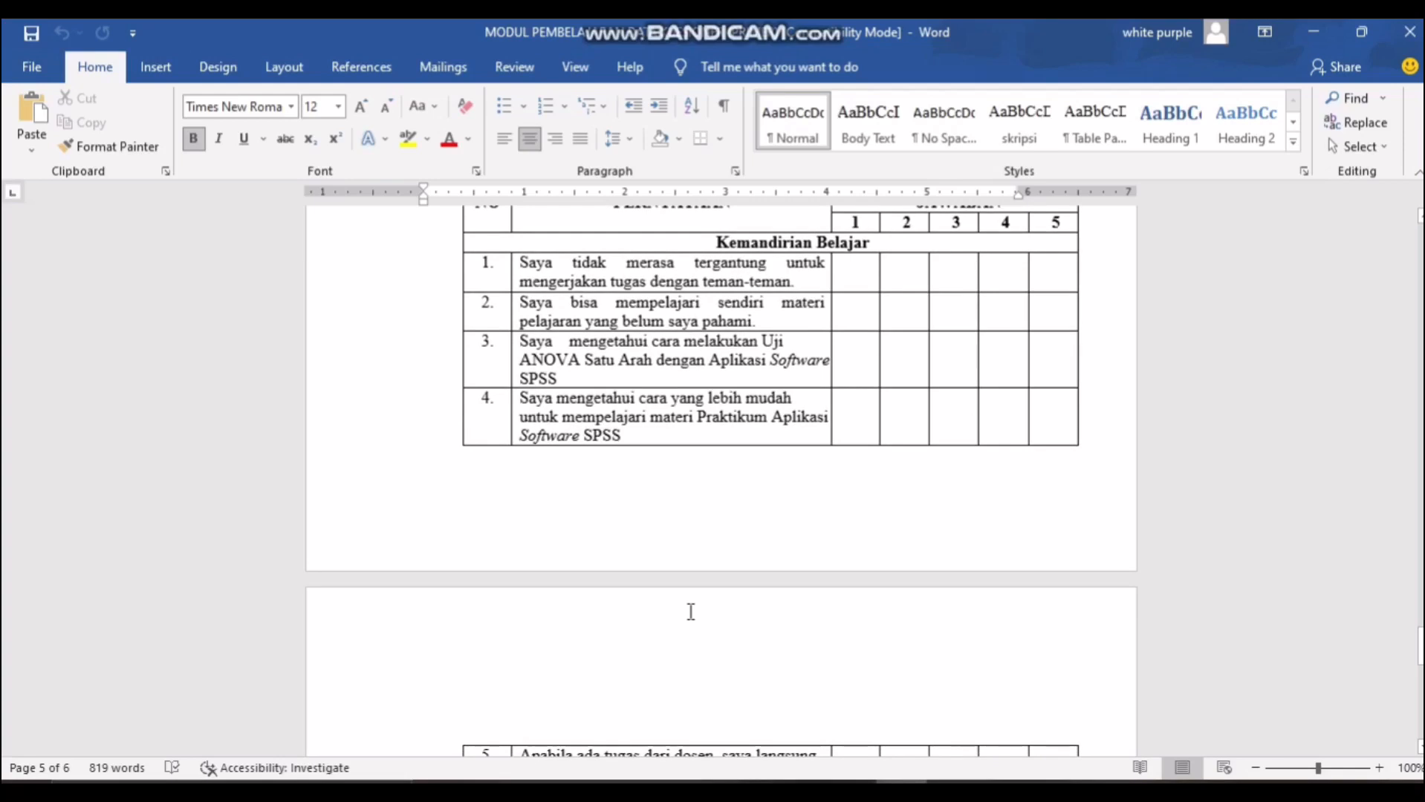
{"action": "scroll", "coordinate": [690, 612], "scroll_direction": "up", "scroll_amount": 2}
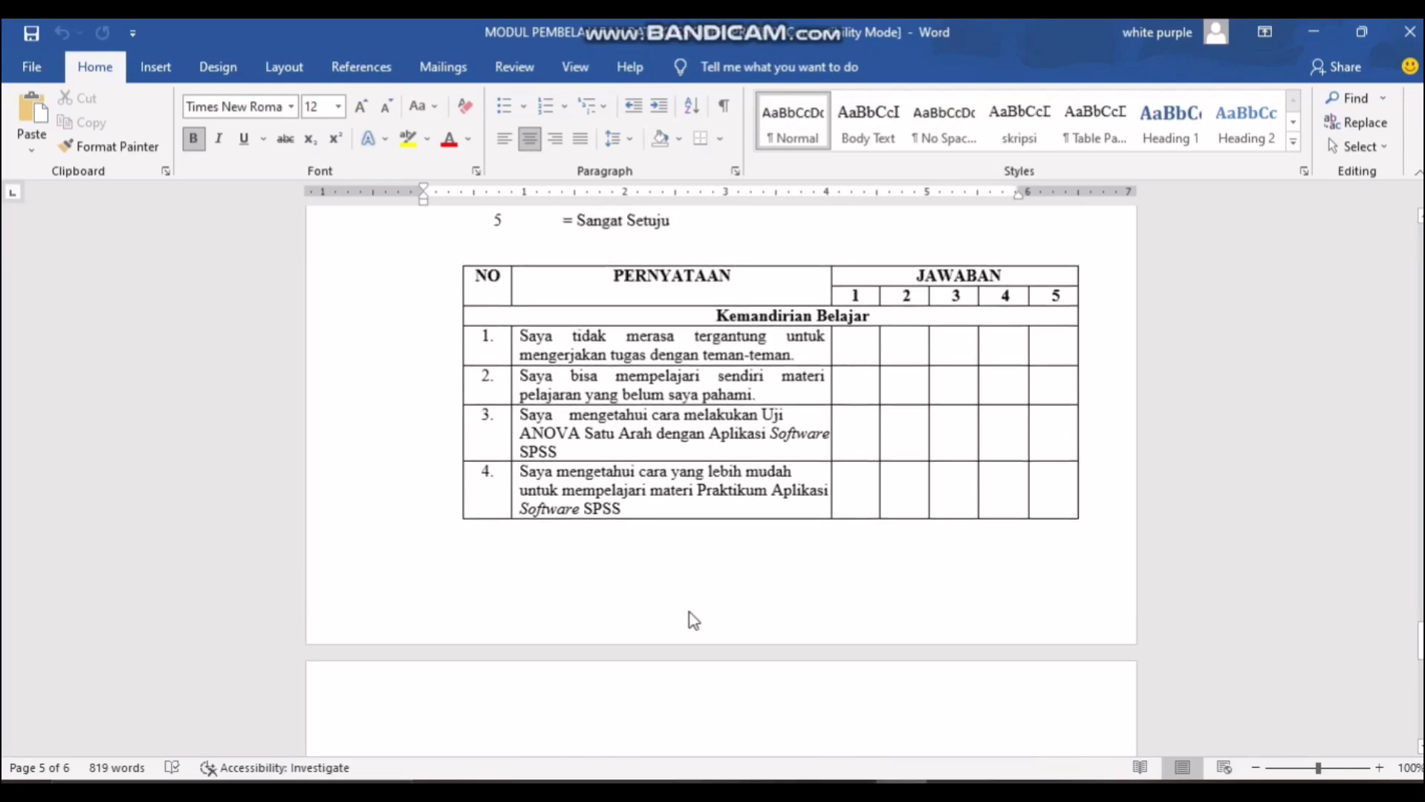
{"action": "scroll", "coordinate": [691, 611], "scroll_direction": "down", "scroll_amount": 4}
{"action": "scroll", "coordinate": [665, 601], "scroll_direction": "down", "scroll_amount": 4}
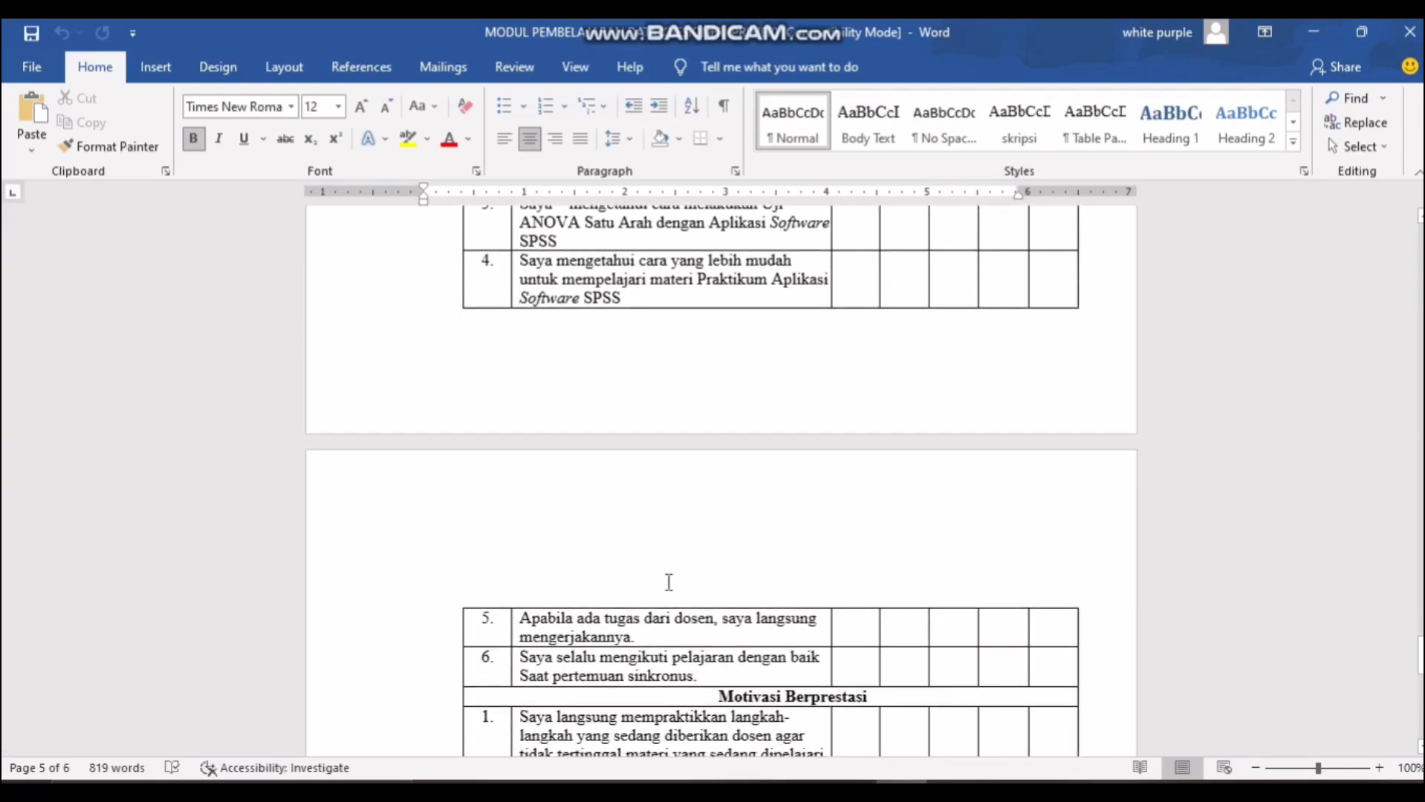
{"action": "scroll", "coordinate": [669, 584], "scroll_direction": "down", "scroll_amount": 4}
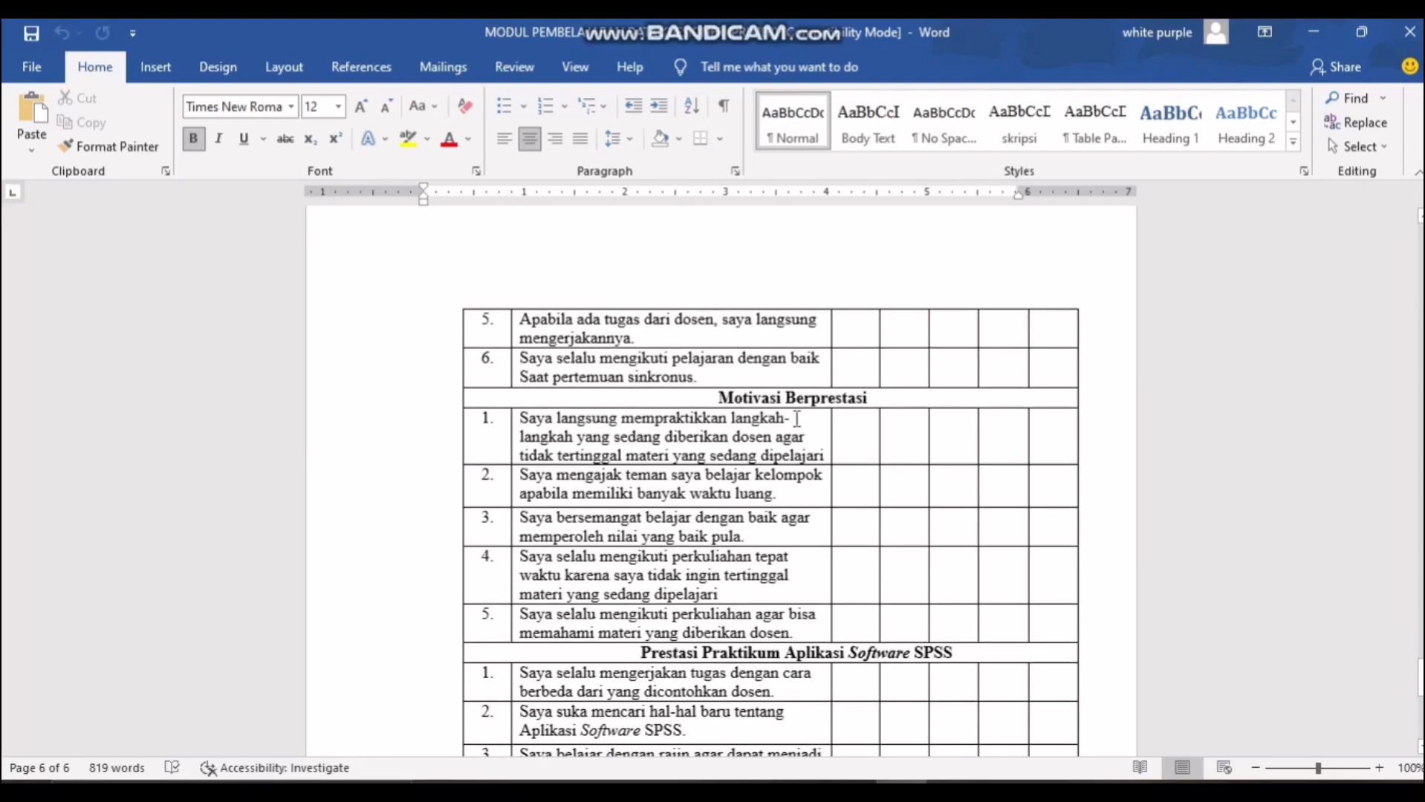
{"action": "scroll", "coordinate": [493, 621], "scroll_direction": "down", "scroll_amount": 5}
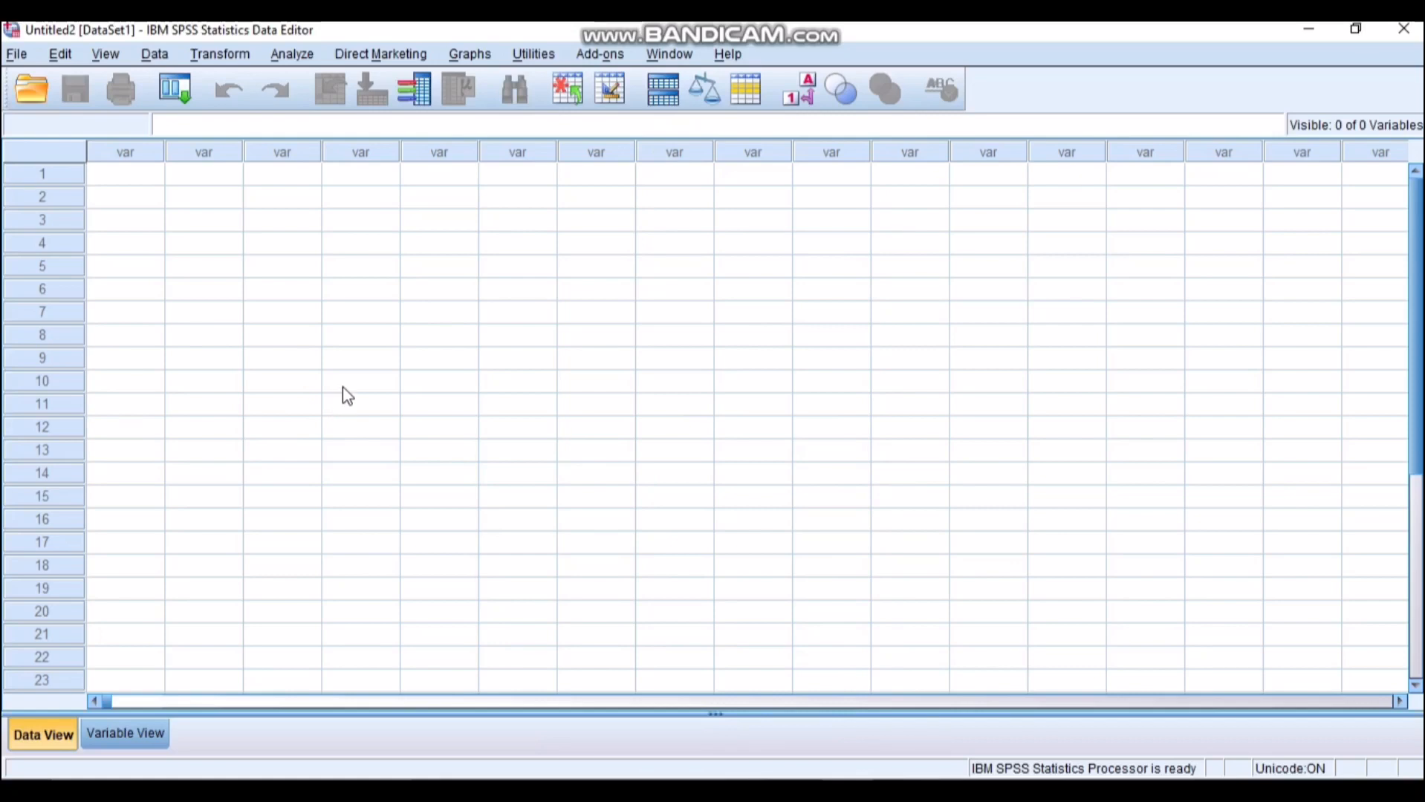
Step: In SPSS, import Sheet1 of the Excel file DATA KUESIONER (PRIMER).xlsx from Downloads, reading variable names from the first row
{"action": "left_click", "coordinate": [16, 55]}
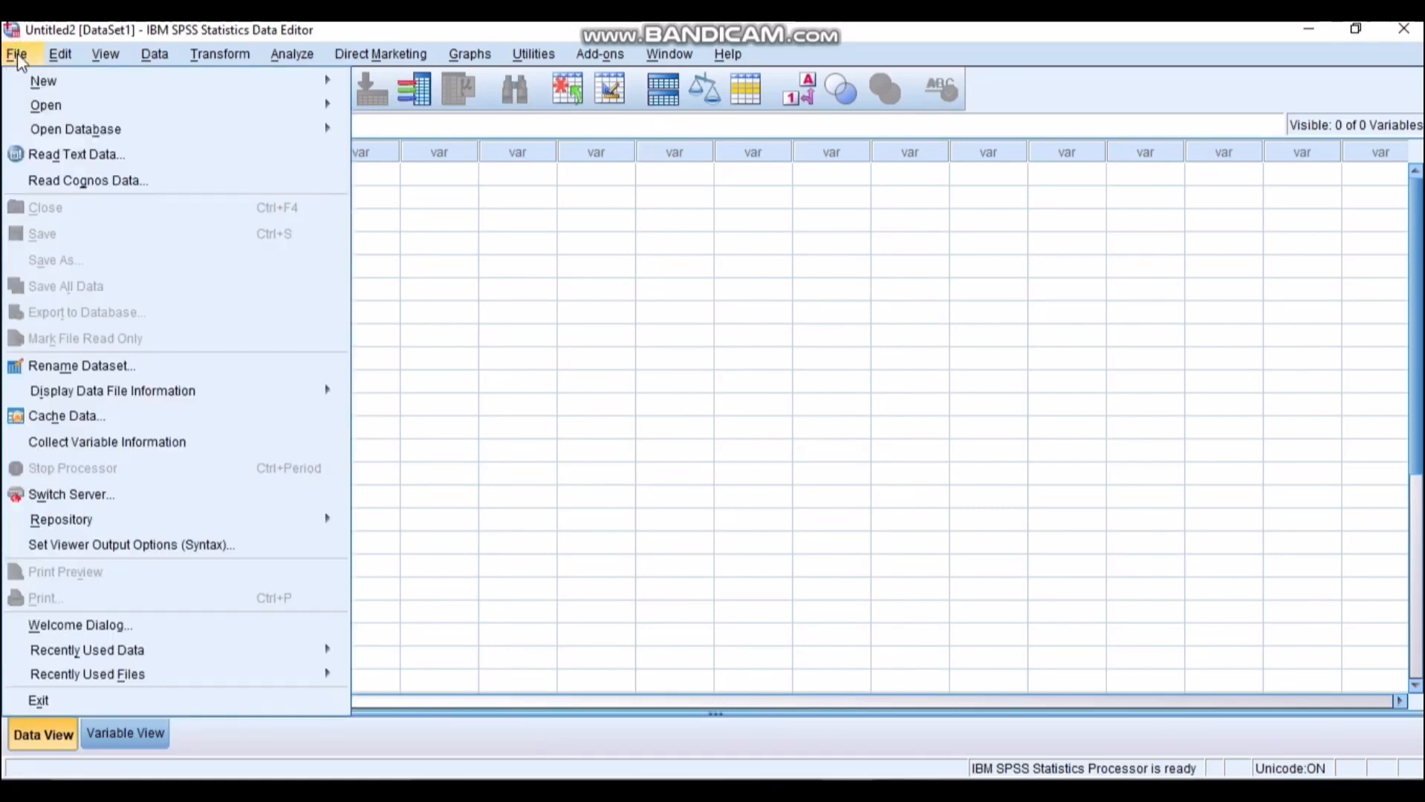
{"action": "mouse_move", "coordinate": [149, 109]}
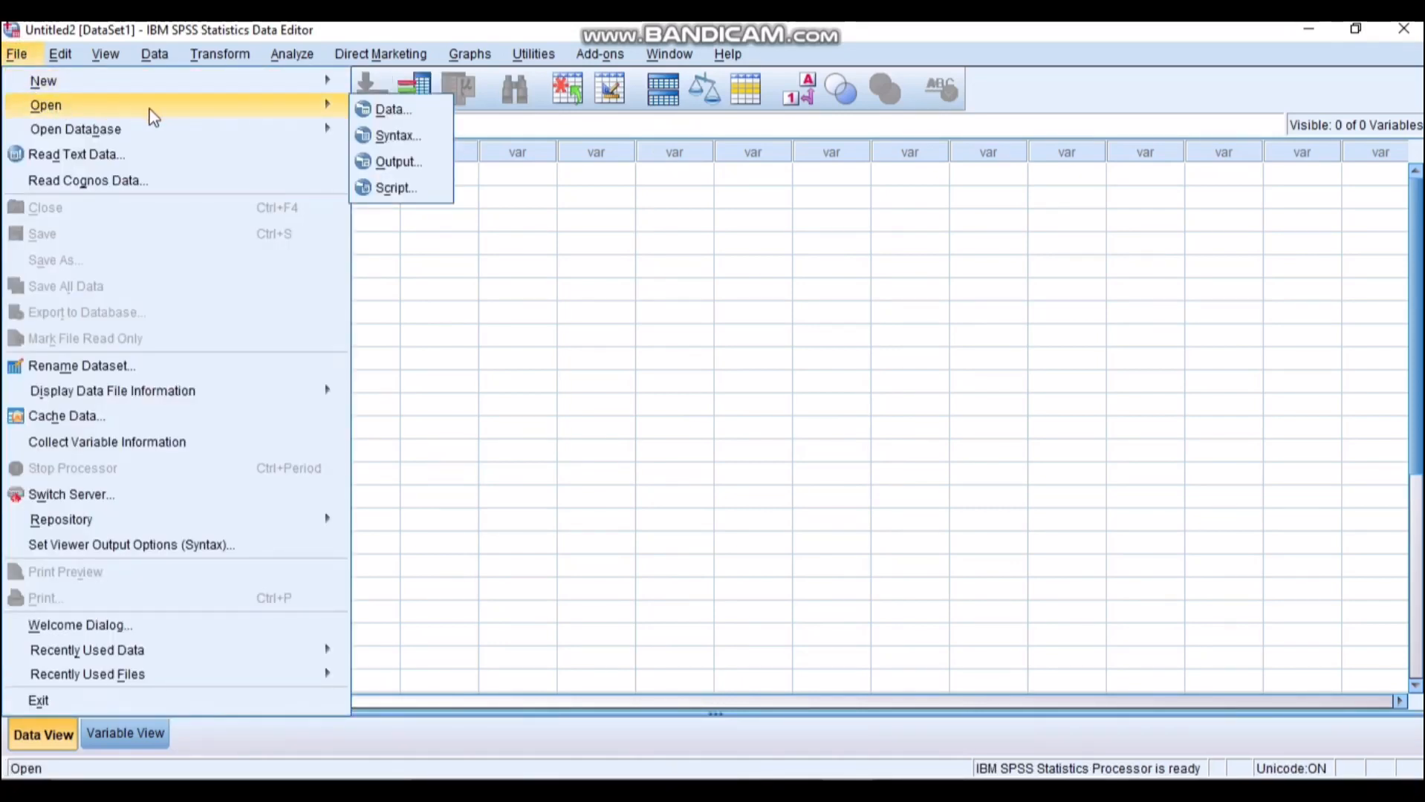
{"action": "left_click", "coordinate": [388, 109]}
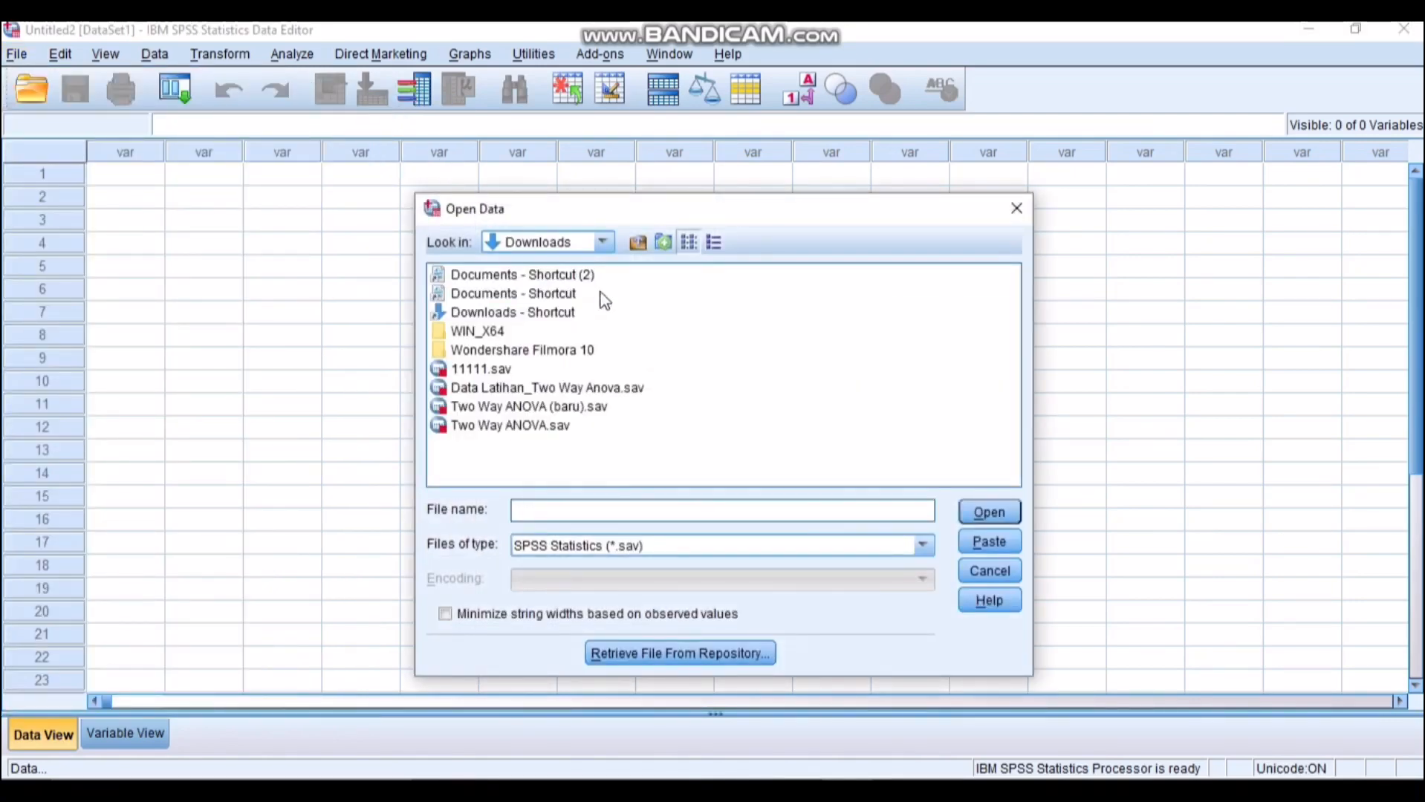
{"action": "left_click", "coordinate": [924, 547]}
{"action": "left_click", "coordinate": [615, 643]}
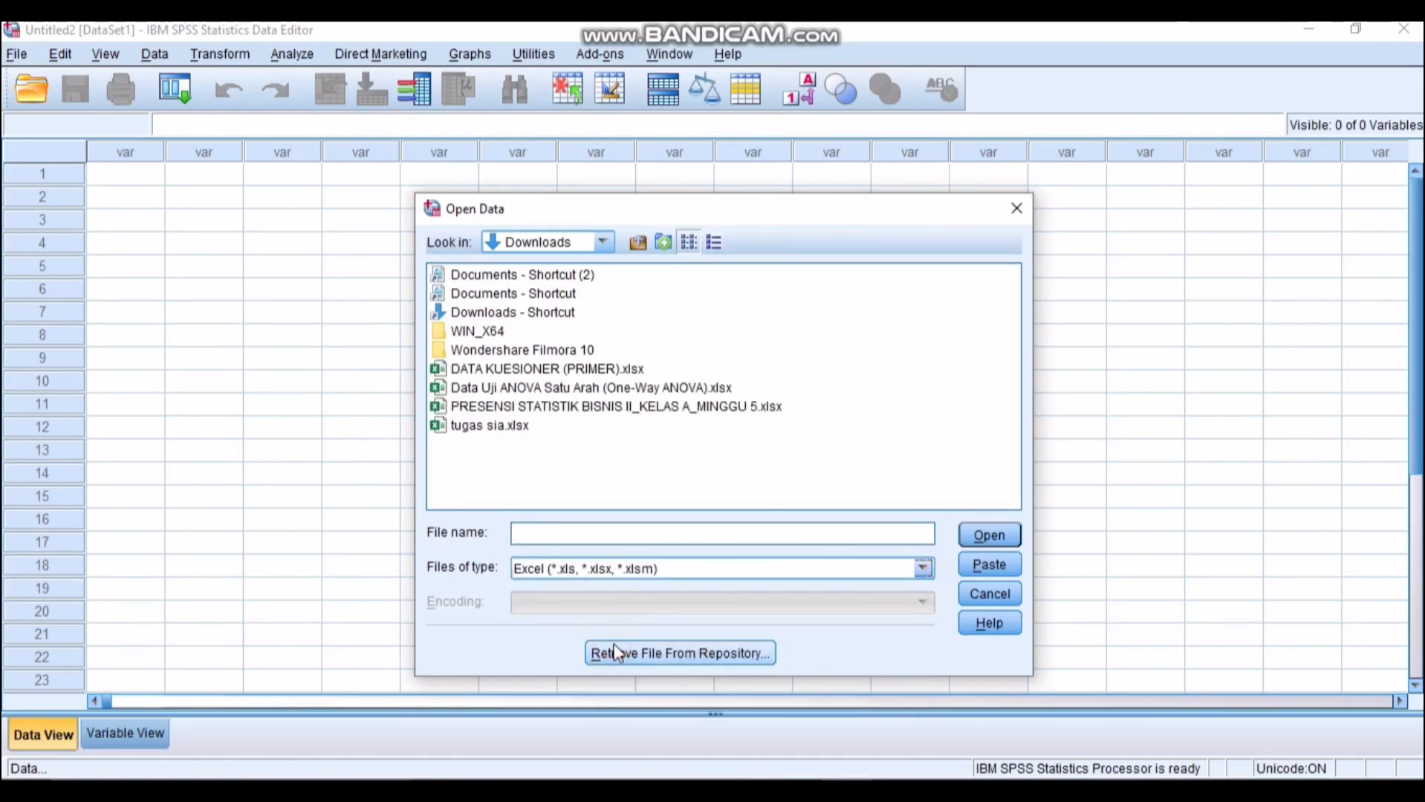
{"action": "left_click", "coordinate": [535, 369]}
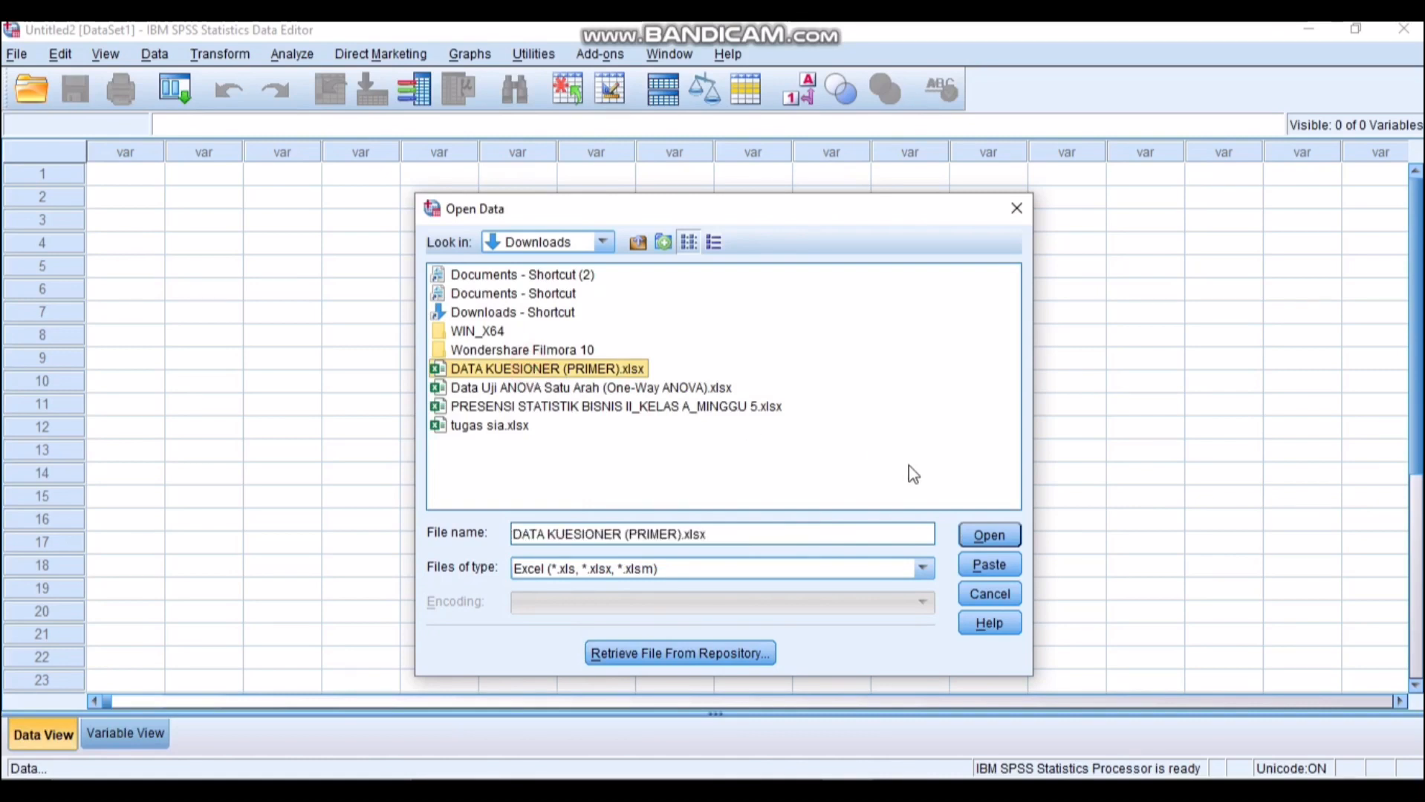
{"action": "left_click", "coordinate": [992, 535]}
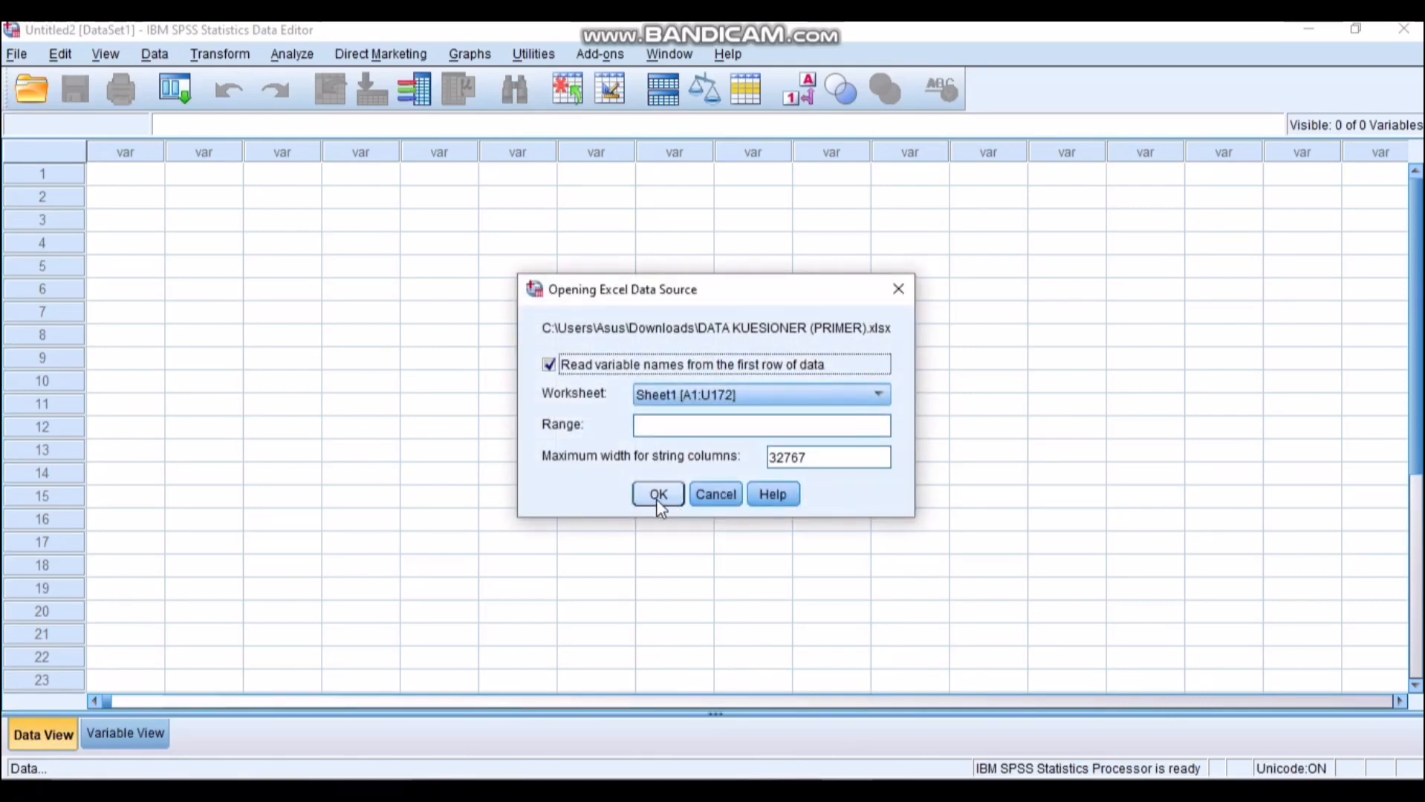
{"action": "left_click", "coordinate": [657, 499]}
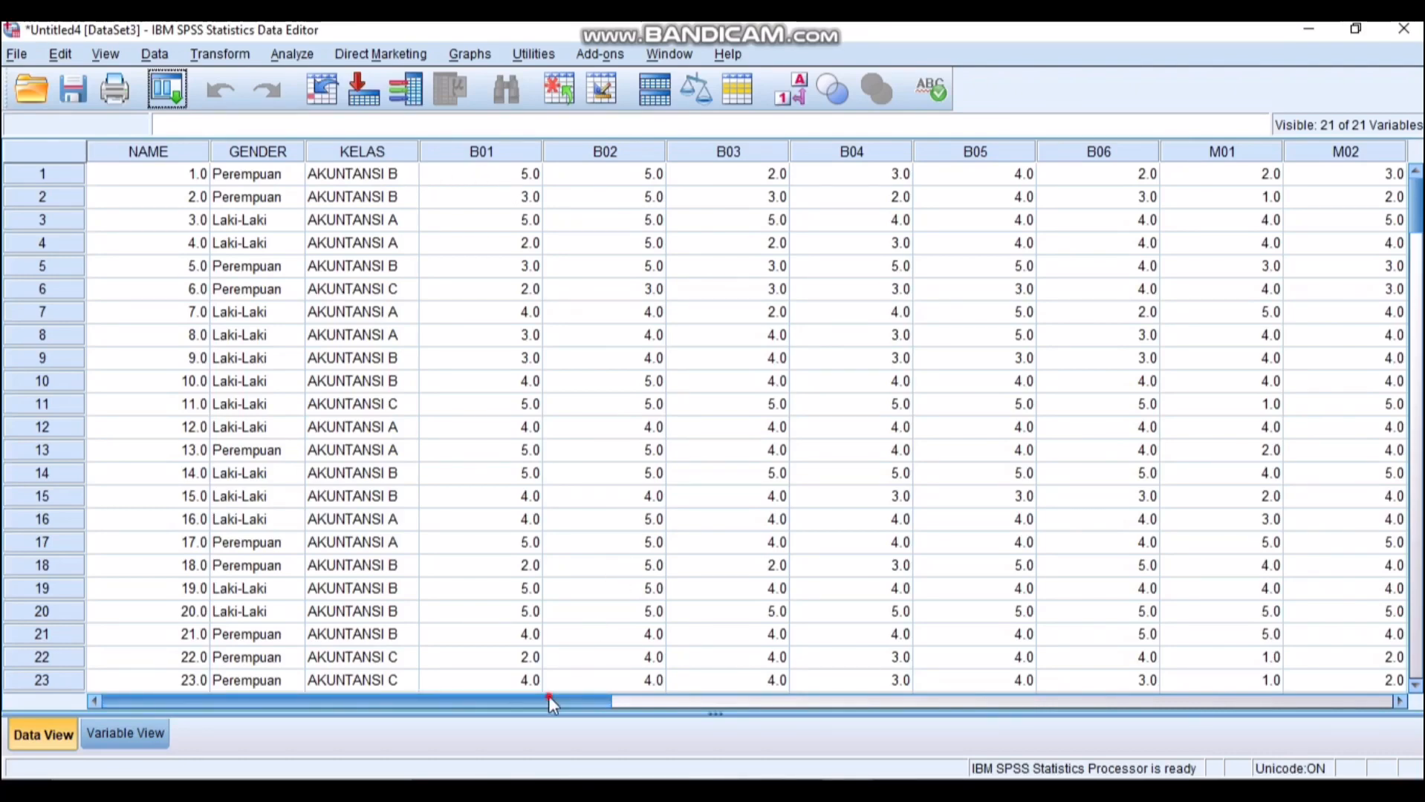
Step: Review the imported questionnaire data across the identity columns and the B, M and W item columns
{"action": "mouse_move", "coordinate": [549, 696]}
{"action": "left_mouse_down"}
{"action": "mouse_move", "coordinate": [832, 705]}
{"action": "mouse_move", "coordinate": [1012, 736]}
{"action": "mouse_move", "coordinate": [996, 705]}
{"action": "mouse_move", "coordinate": [1040, 699]}
{"action": "mouse_move", "coordinate": [532, 702]}
{"action": "left_mouse_up"}
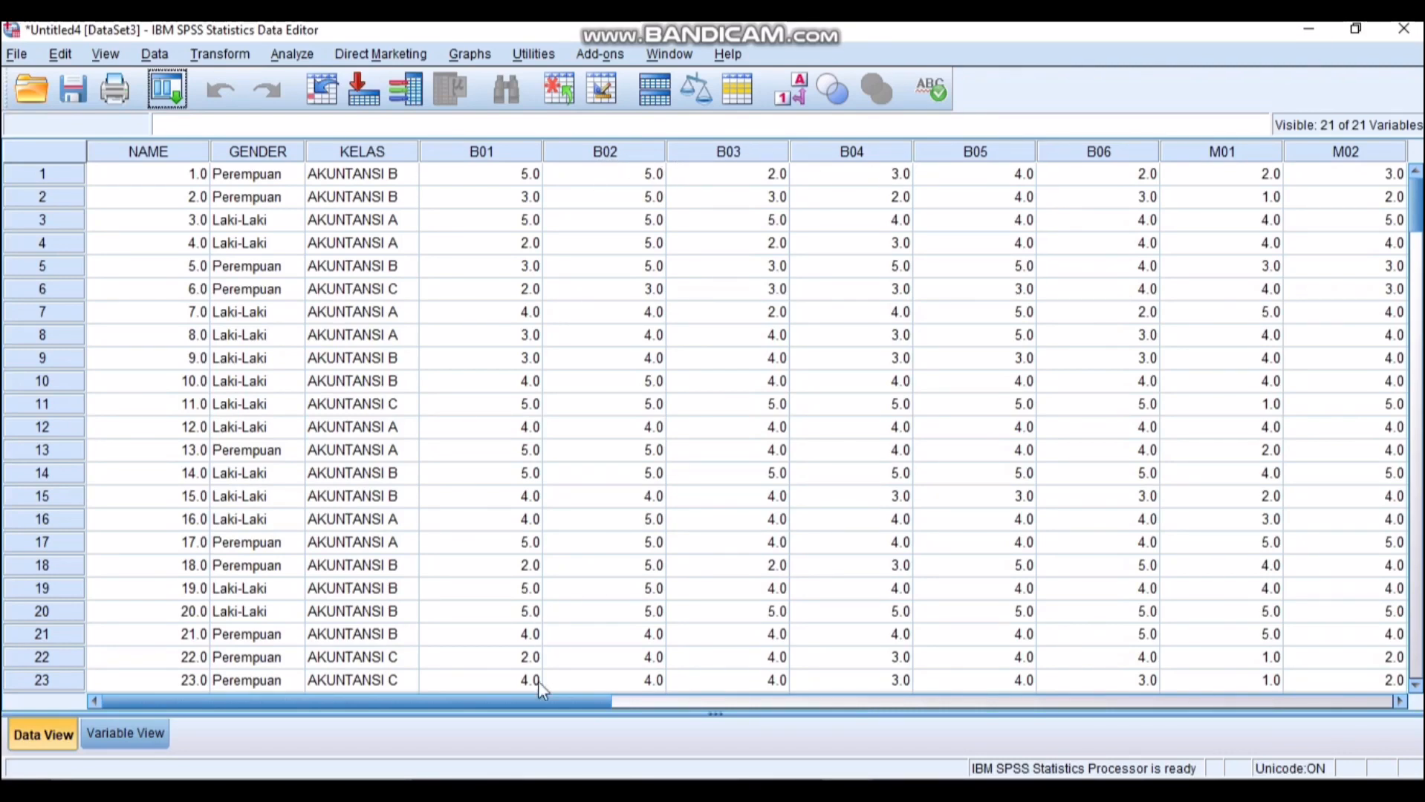
{"action": "left_click_drag", "start_coordinate": [538, 703], "coordinate": [711, 701]}
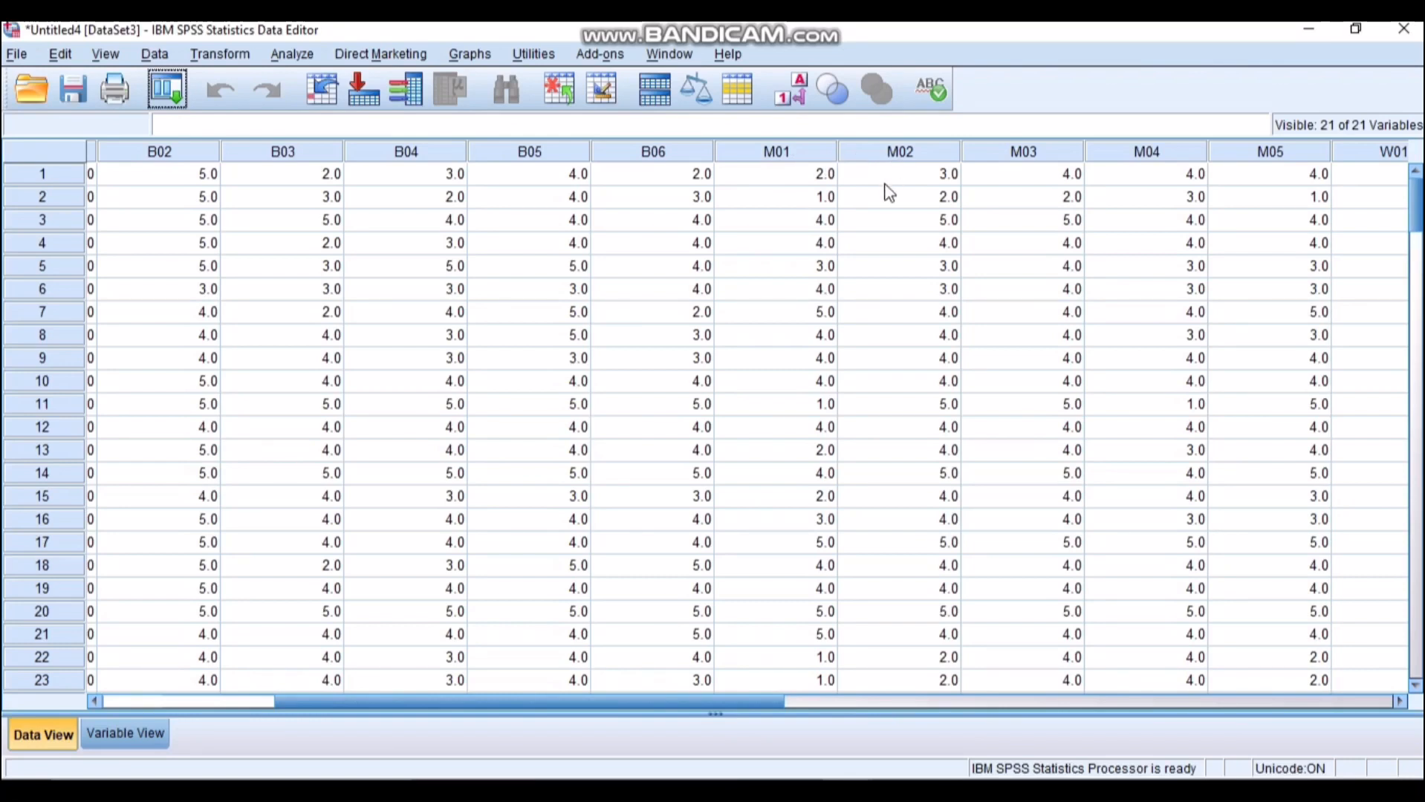
{"action": "left_click", "coordinate": [637, 701]}
{"action": "left_click_drag", "start_coordinate": [637, 701], "coordinate": [876, 701]}
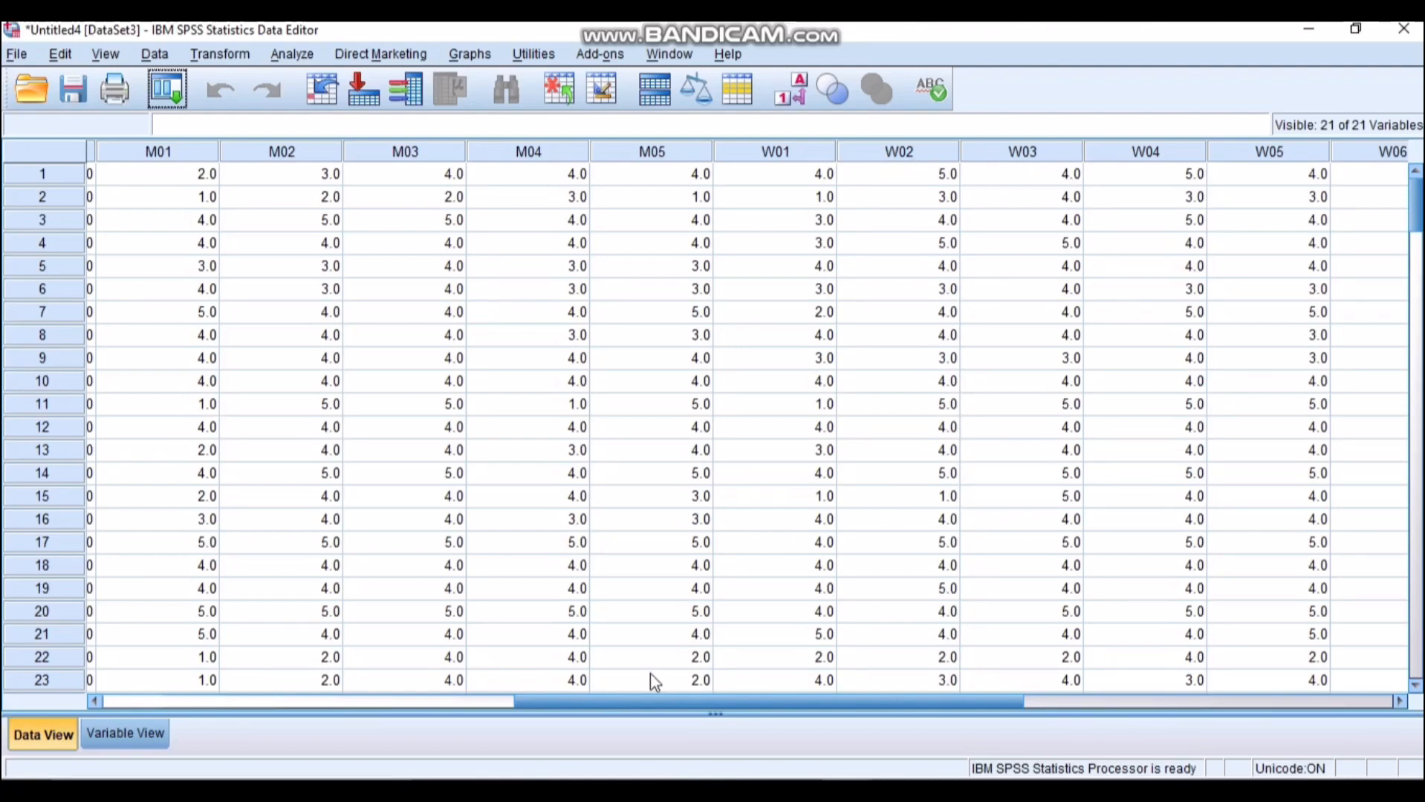
{"action": "left_click_drag", "start_coordinate": [633, 700], "coordinate": [192, 683]}
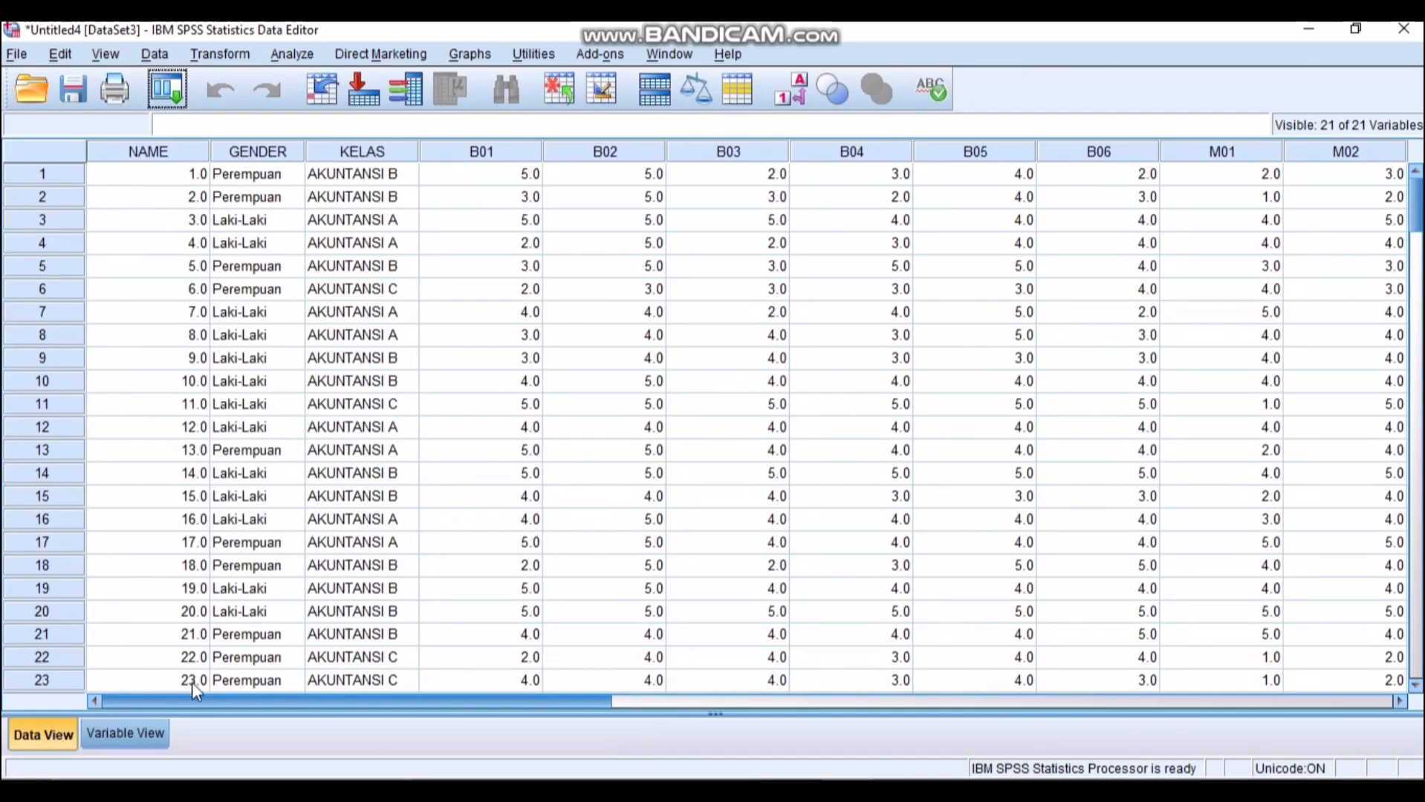
Step: Set the decimals of the NAME variable to 0 in the variable definitions
{"action": "left_click", "coordinate": [120, 735]}
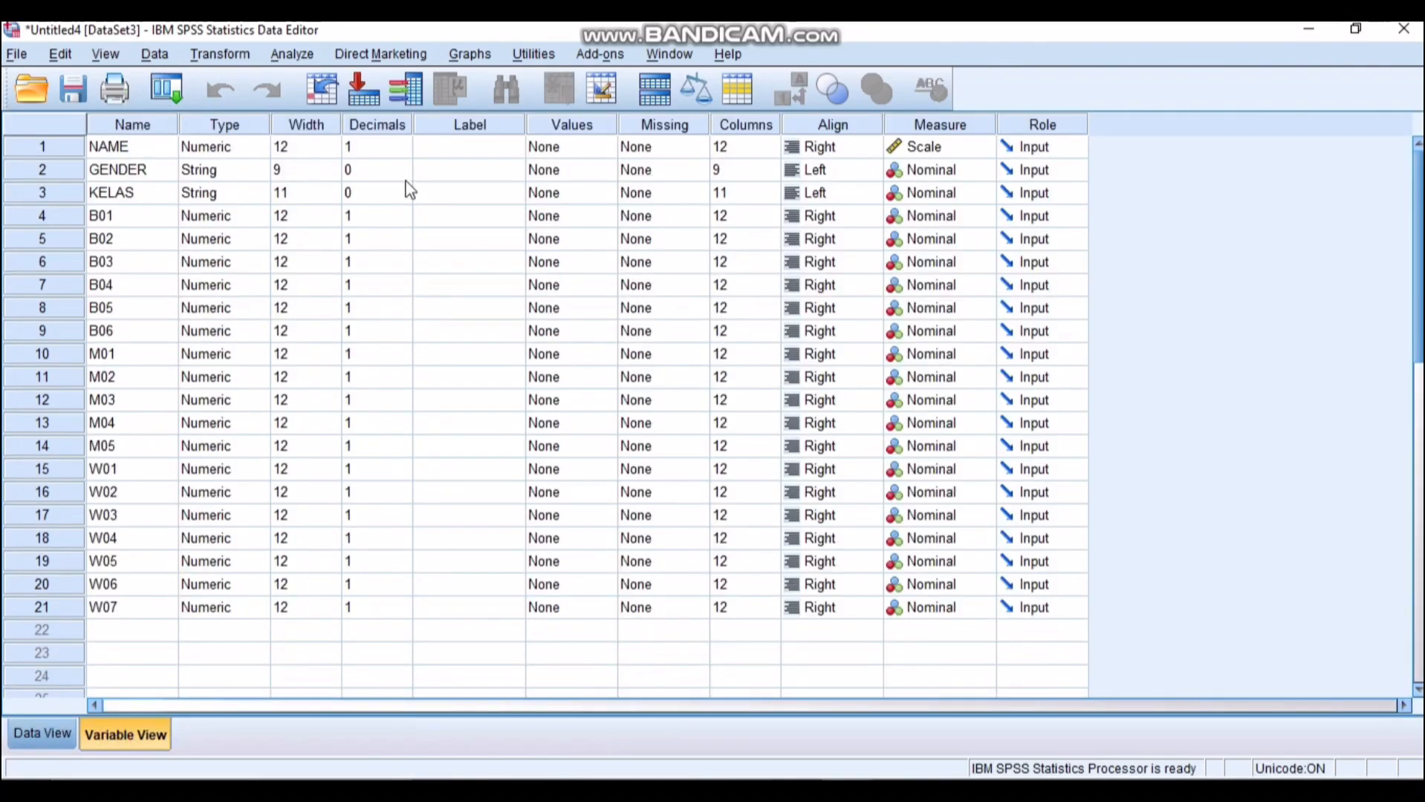
{"action": "left_click", "coordinate": [396, 148]}
{"action": "left_click", "coordinate": [403, 153]}
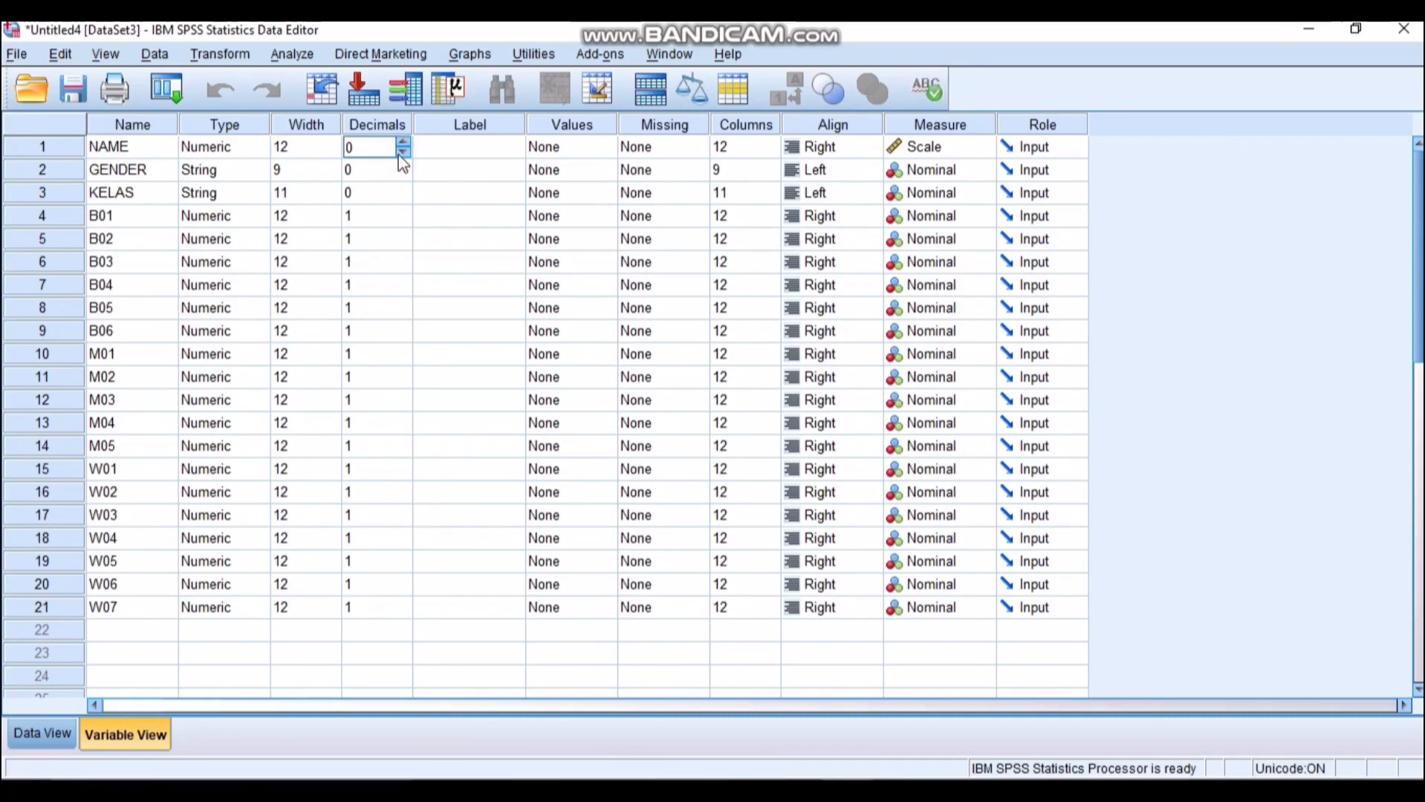
Step: Copy the GENDER variable's decimals setting of 0 to all variables from B01 through W07
{"action": "left_click", "coordinate": [379, 172]}
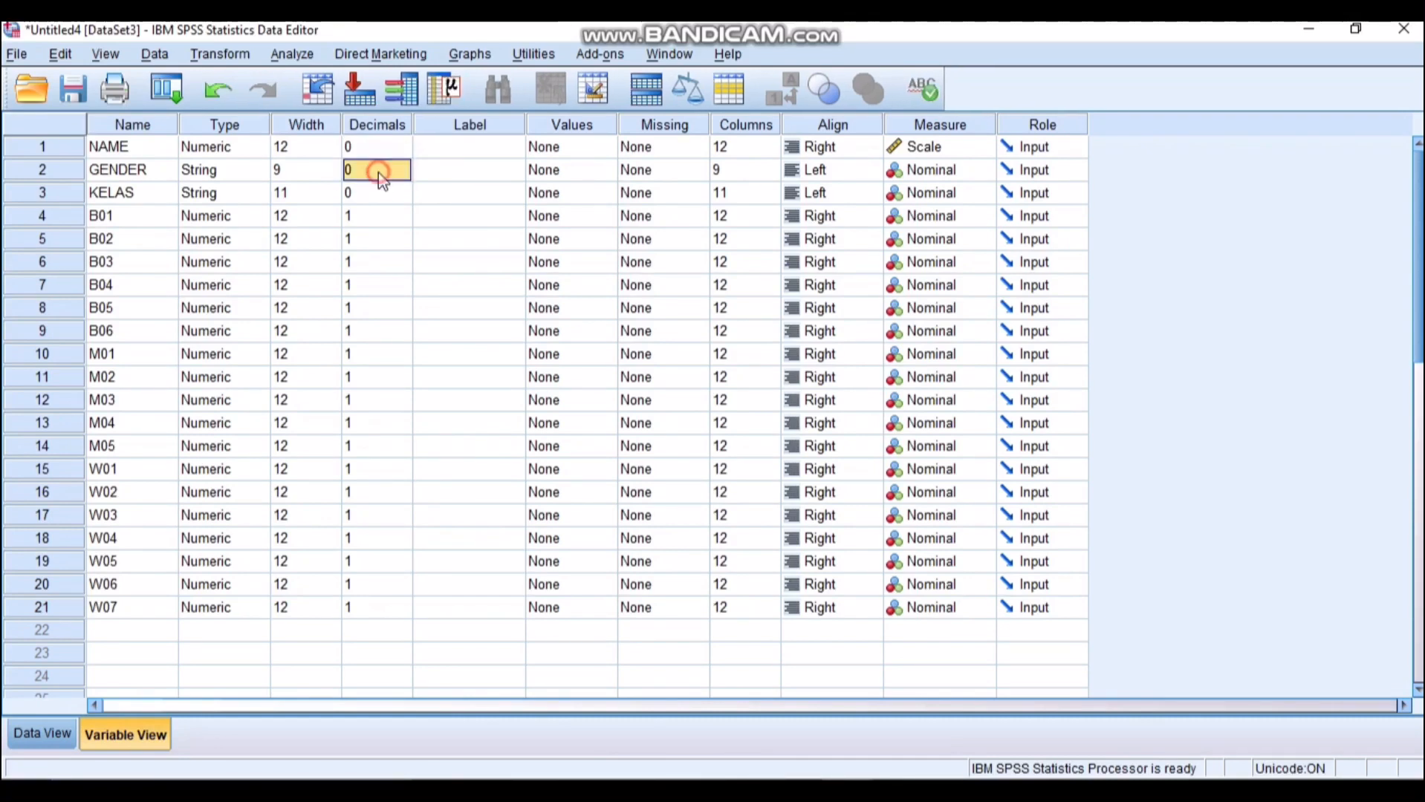
{"action": "right_click", "coordinate": [378, 172]}
{"action": "left_click", "coordinate": [417, 190]}
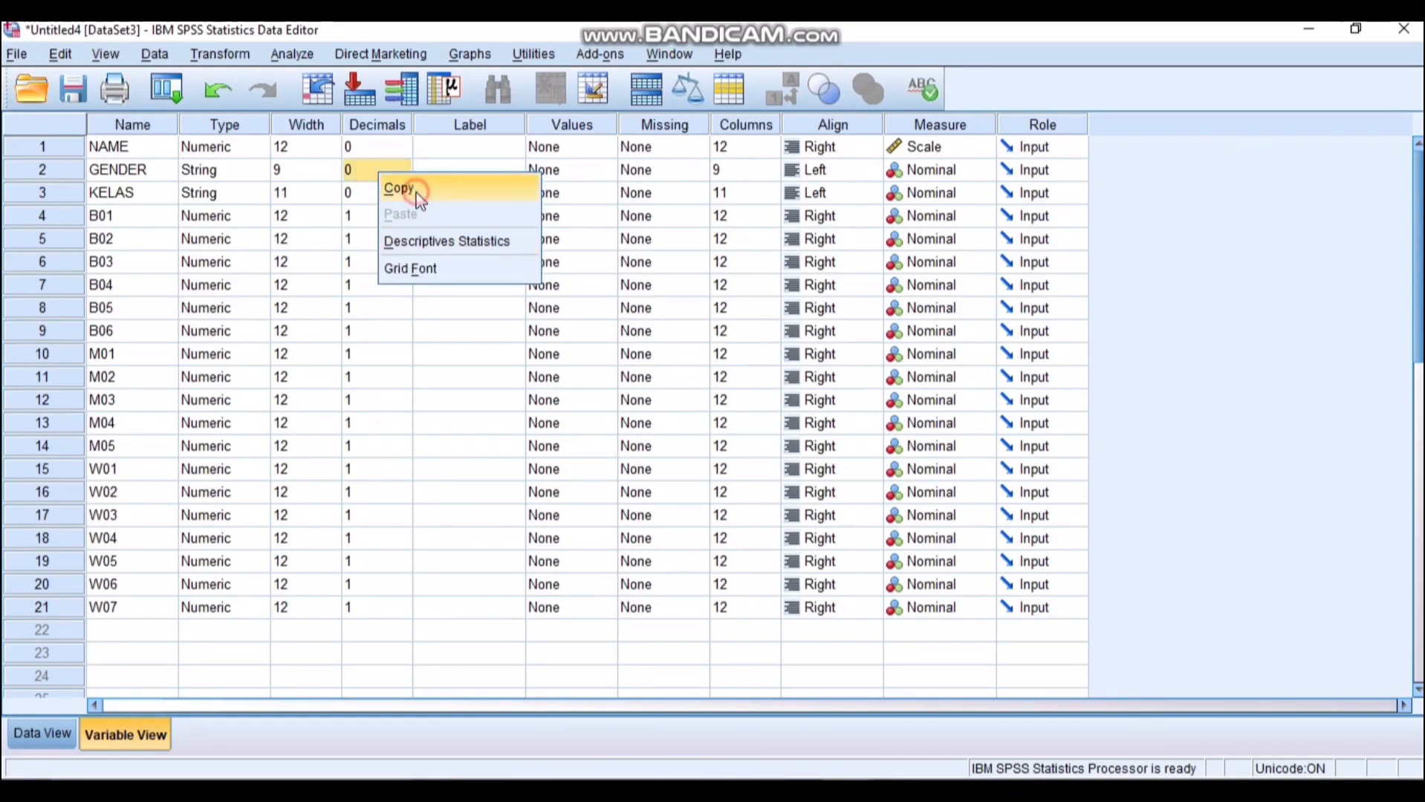
{"action": "left_click", "coordinate": [388, 216]}
{"action": "left_click_drag", "start_coordinate": [399, 289], "coordinate": [372, 604]}
{"action": "right_click", "coordinate": [371, 605]}
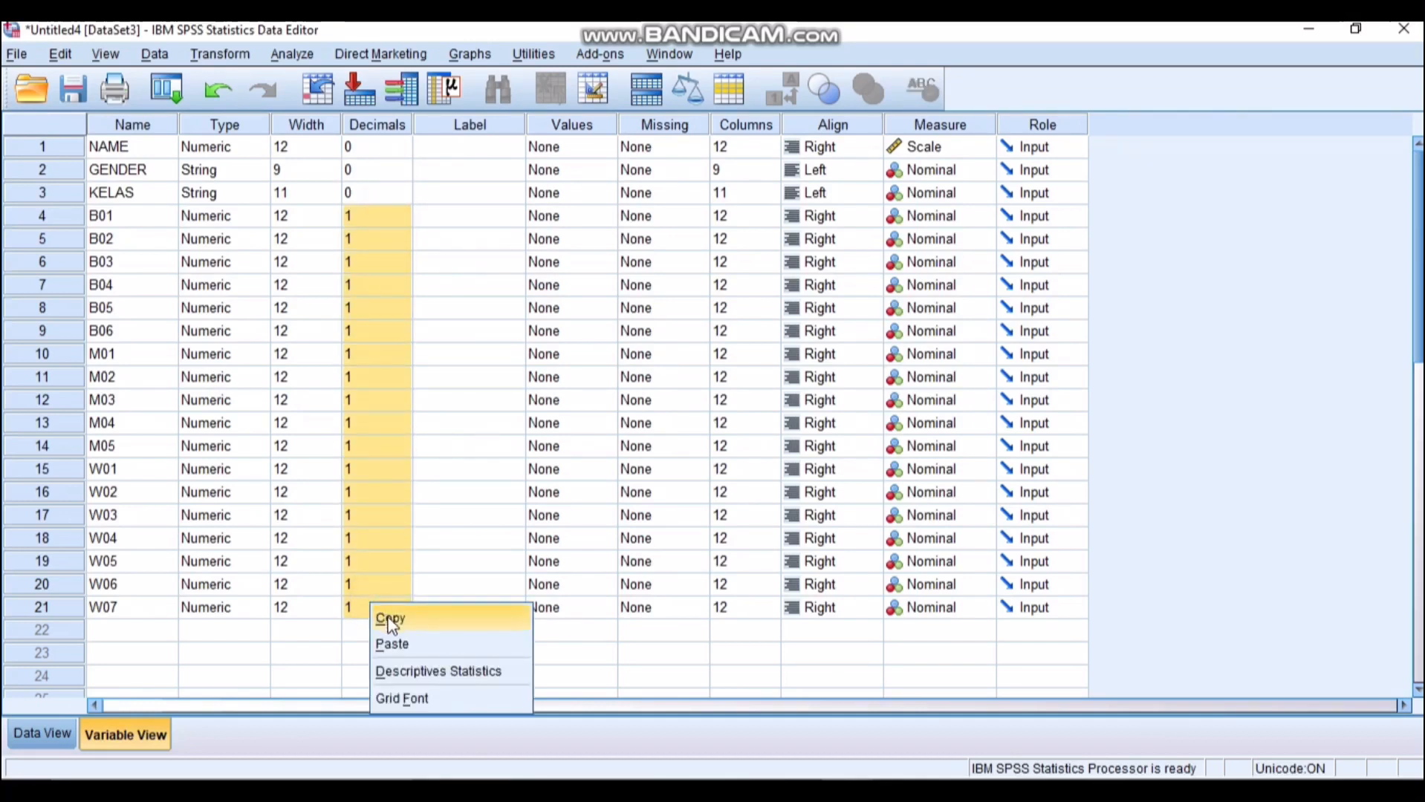
{"action": "left_click", "coordinate": [398, 644]}
{"action": "left_click", "coordinate": [388, 542]}
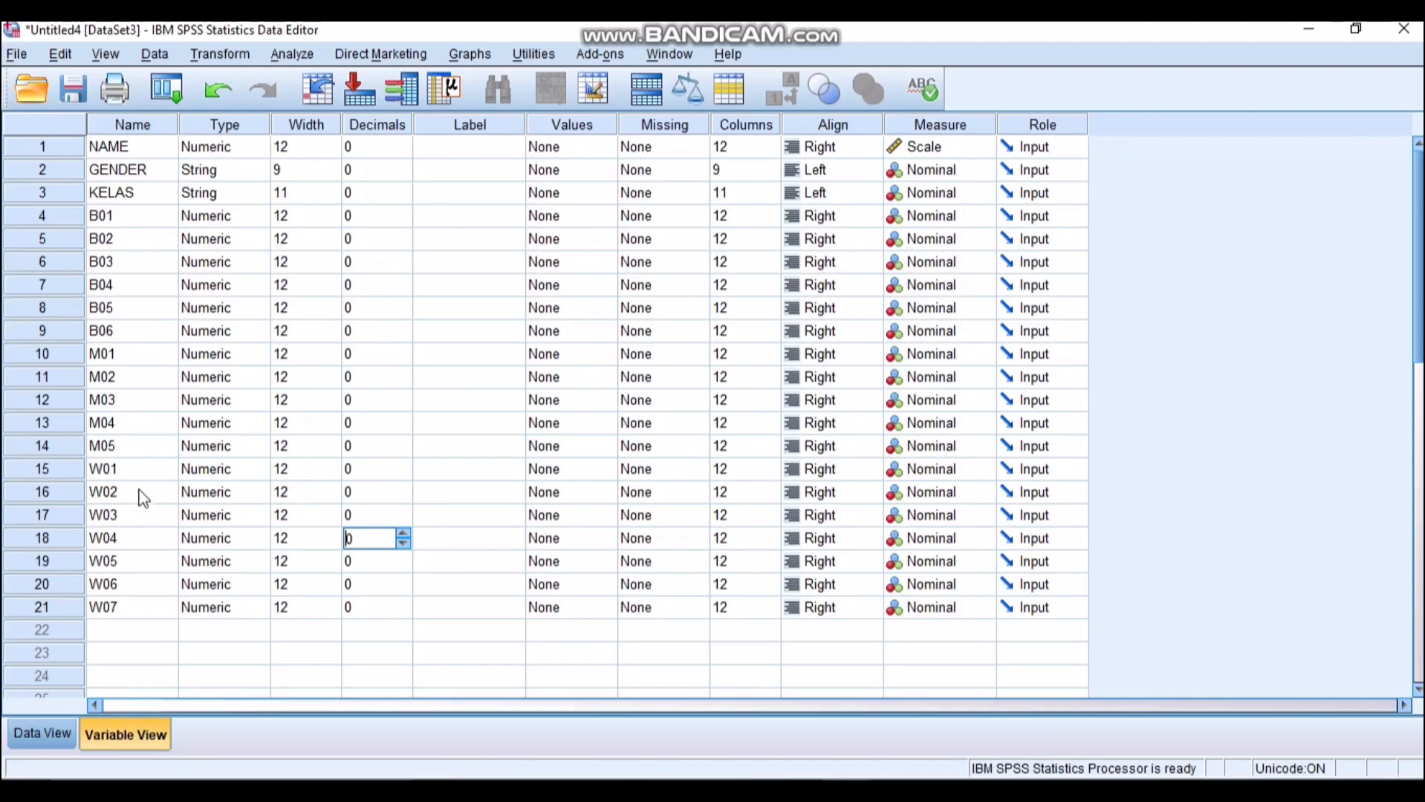
Step: Open the value labels of variable B01 and add the label "sangat tidak setuju" for value 1
{"action": "left_click", "coordinate": [583, 223]}
{"action": "left_click", "coordinate": [606, 216]}
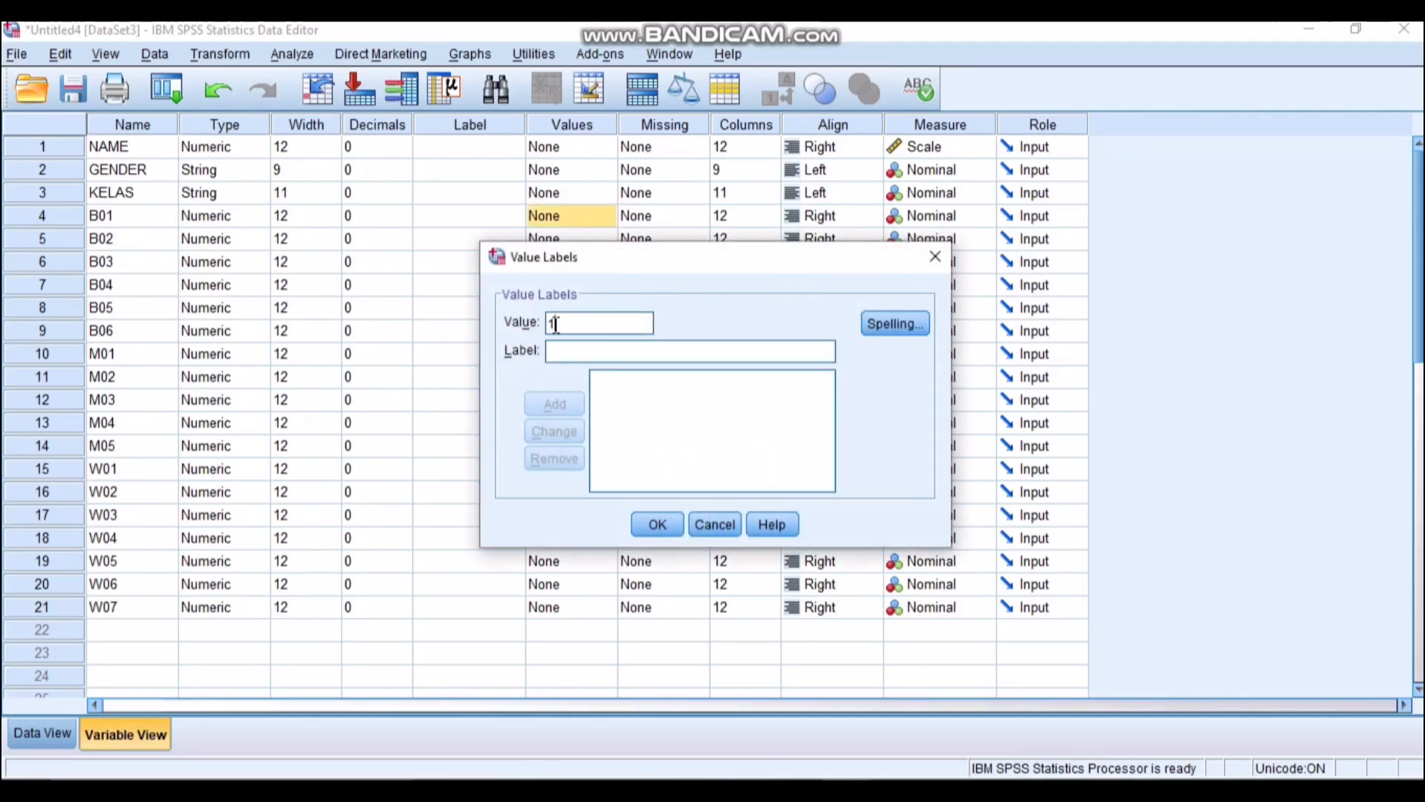
{"action": "type", "text": "1"}
{"action": "left_click", "coordinate": [558, 353]}
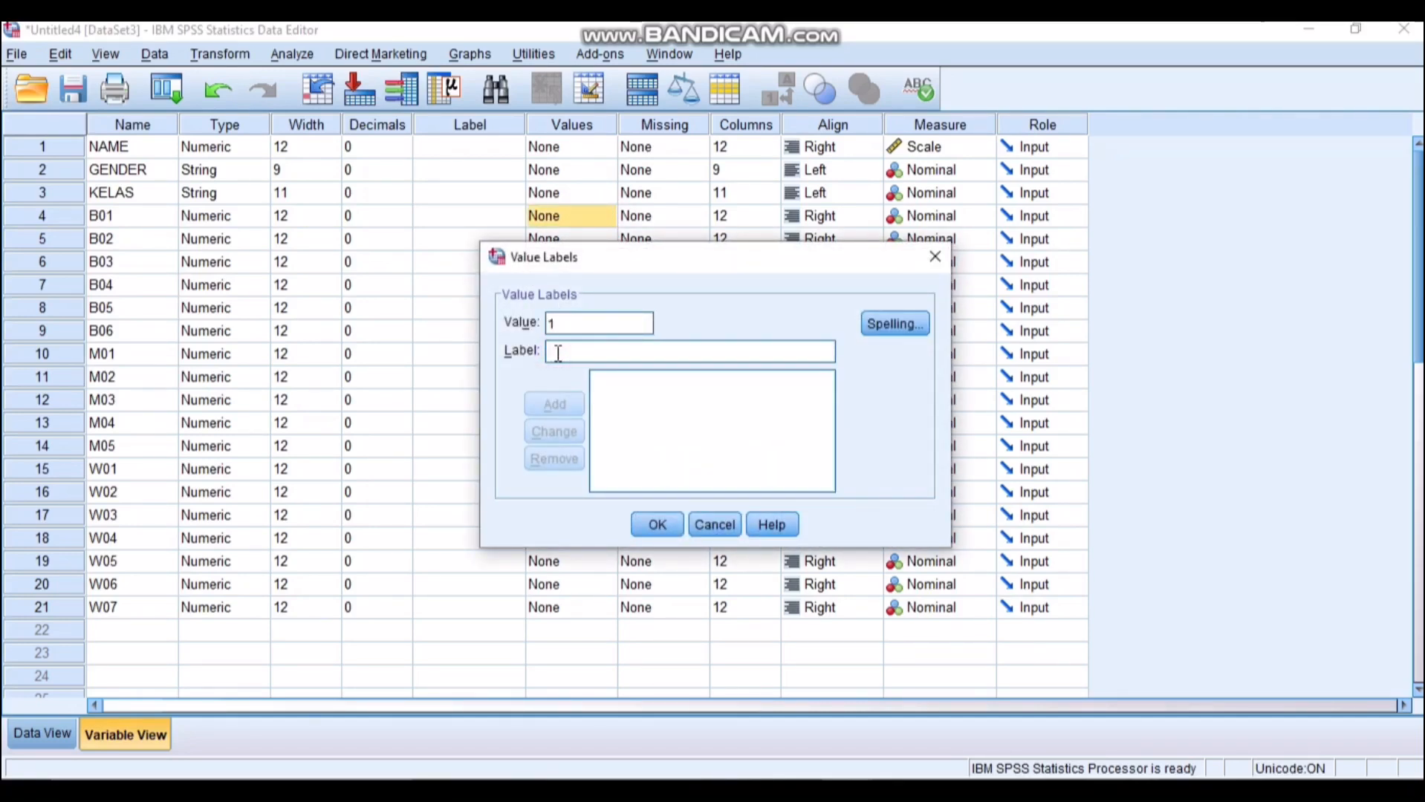
{"action": "type", "text": "sangat ti"}
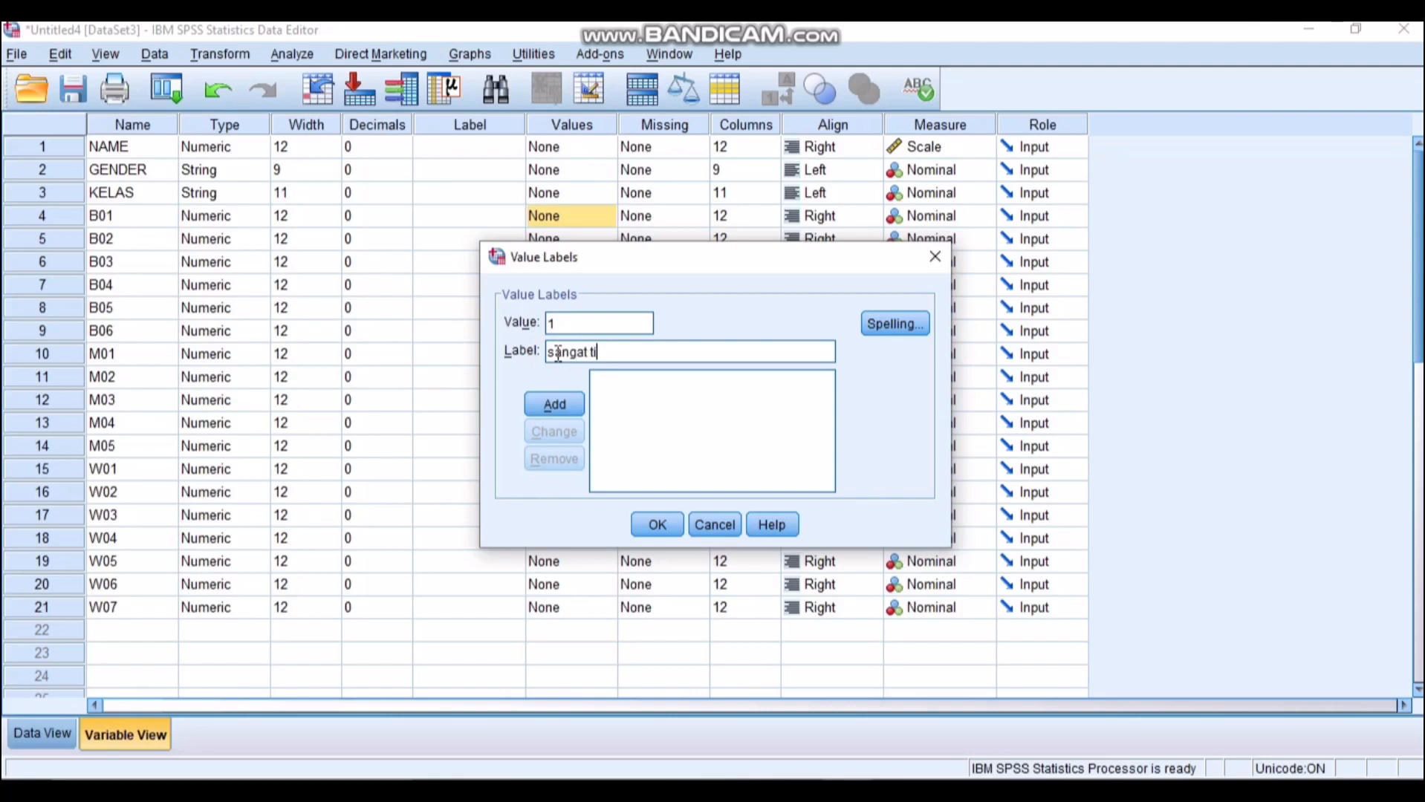
{"action": "type", "text": "dak setuju"}
{"action": "left_click", "coordinate": [548, 408]}
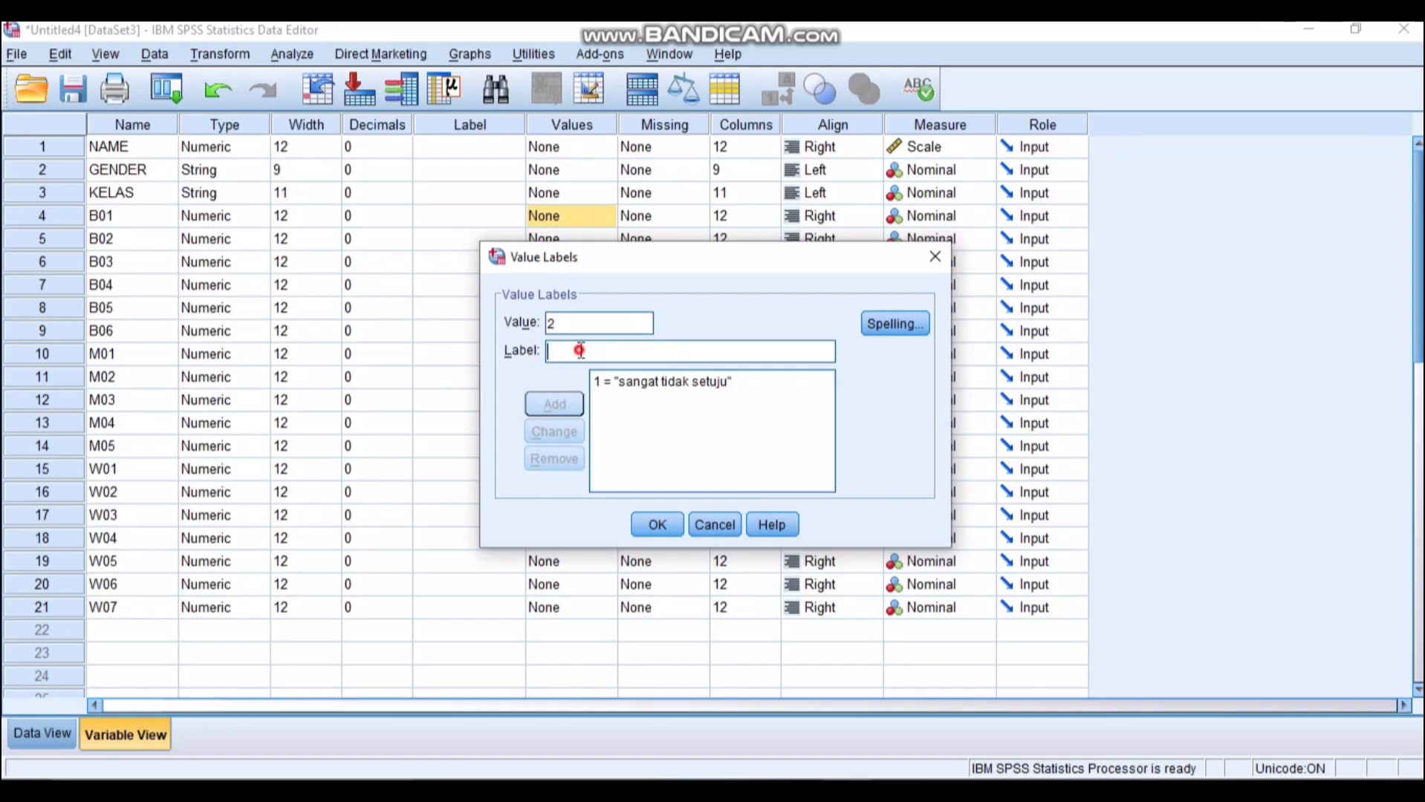
Step: Add the B01 value labels 2 = "tidak setuju" and 3 = "netral"
{"action": "type", "text": "tidak setuju"}
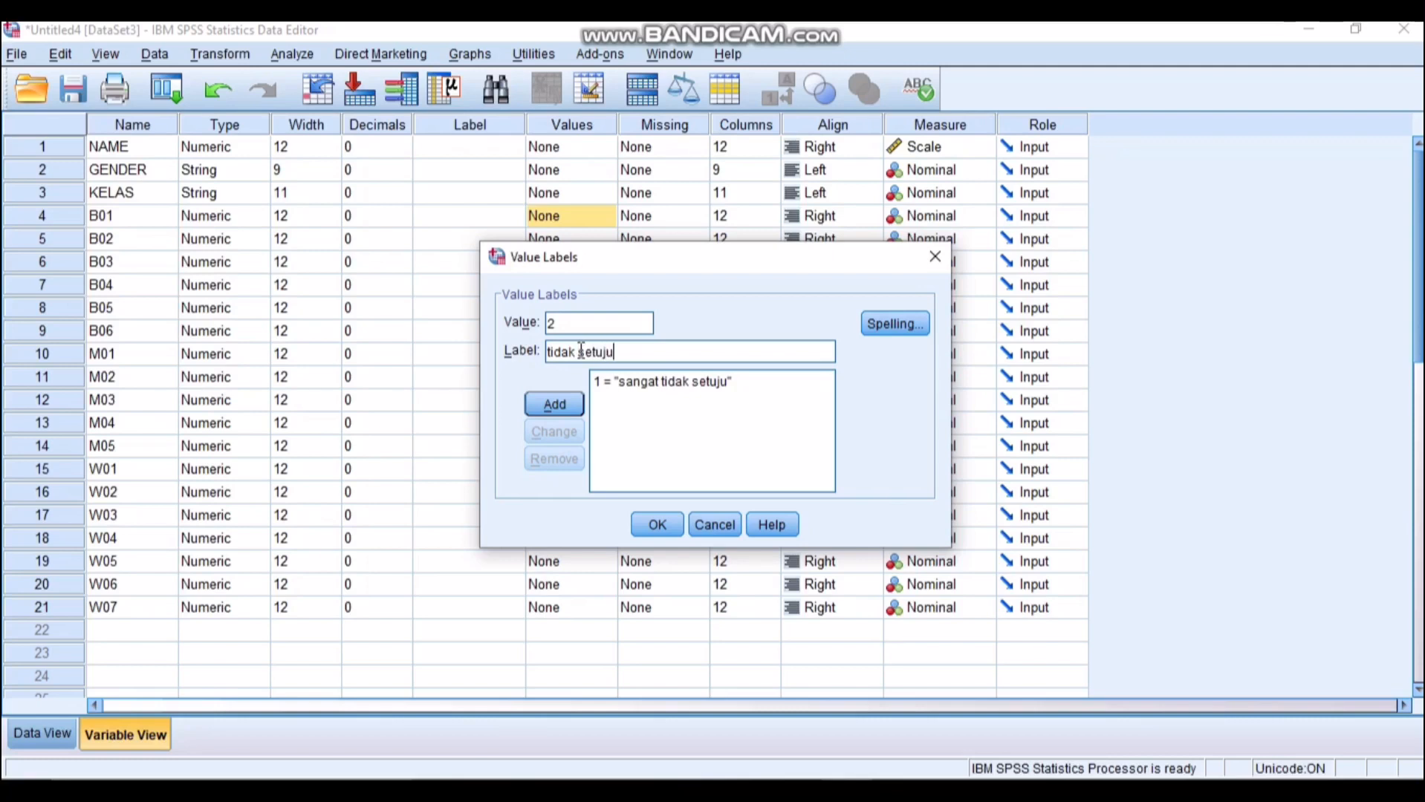
{"action": "left_click", "coordinate": [554, 404]}
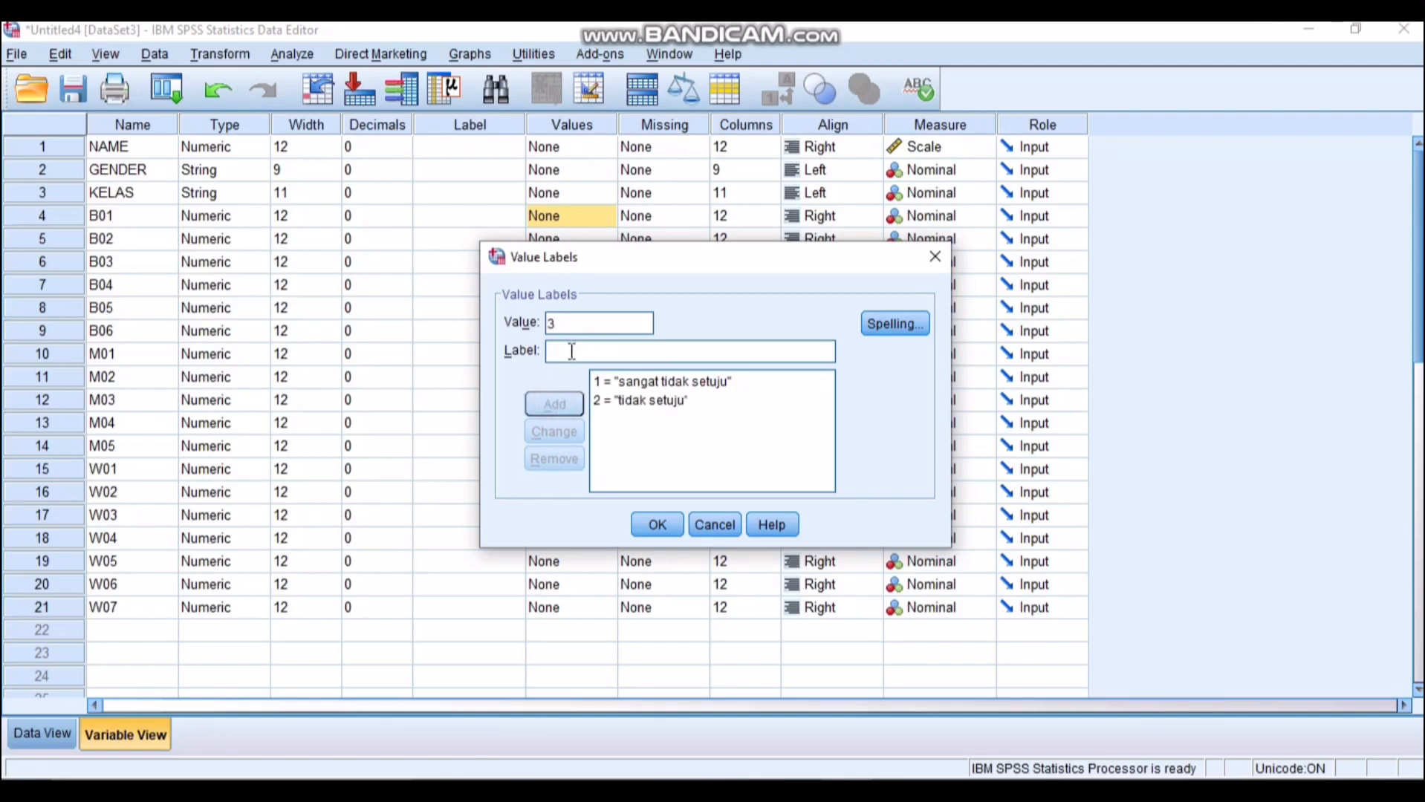
{"action": "type", "text": "netral"}
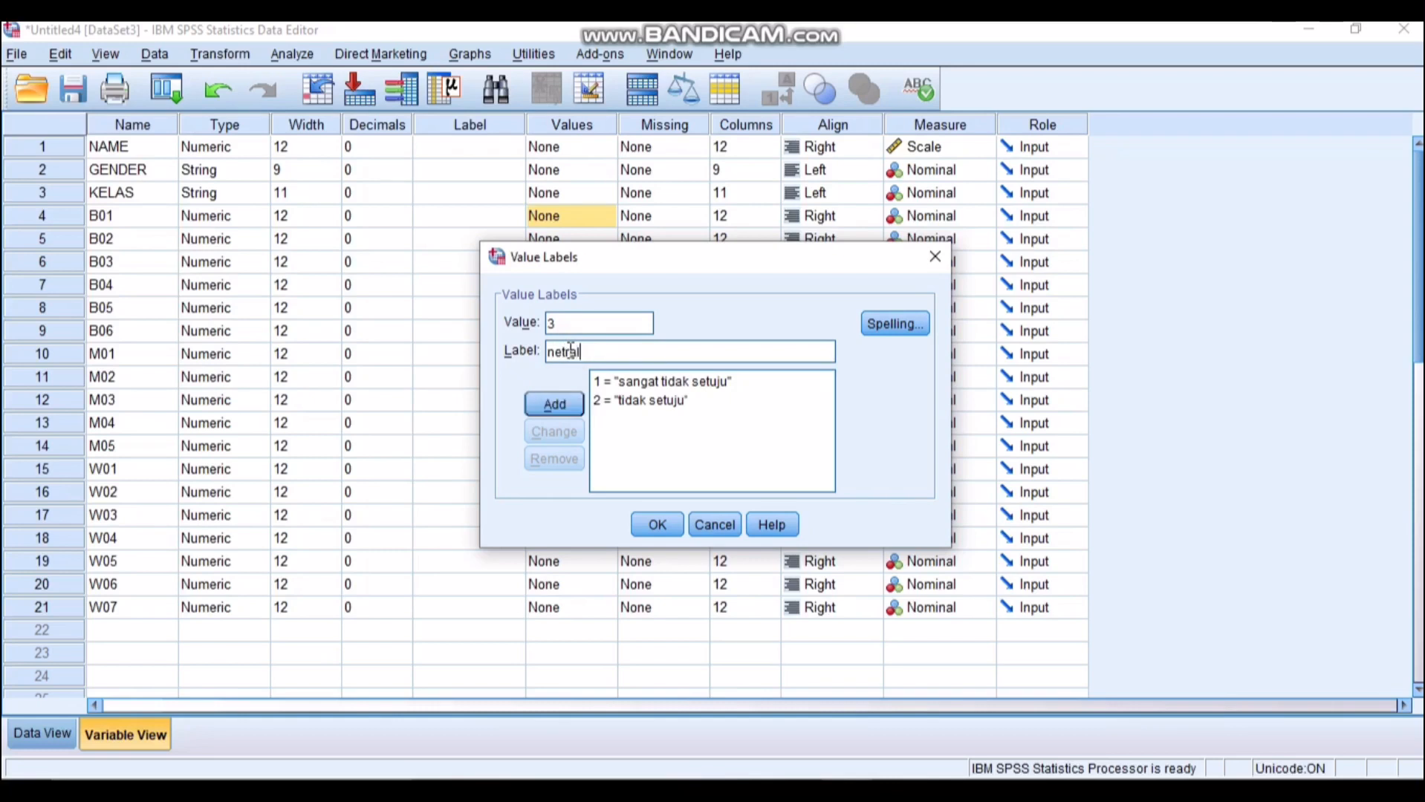
{"action": "left_click", "coordinate": [555, 404]}
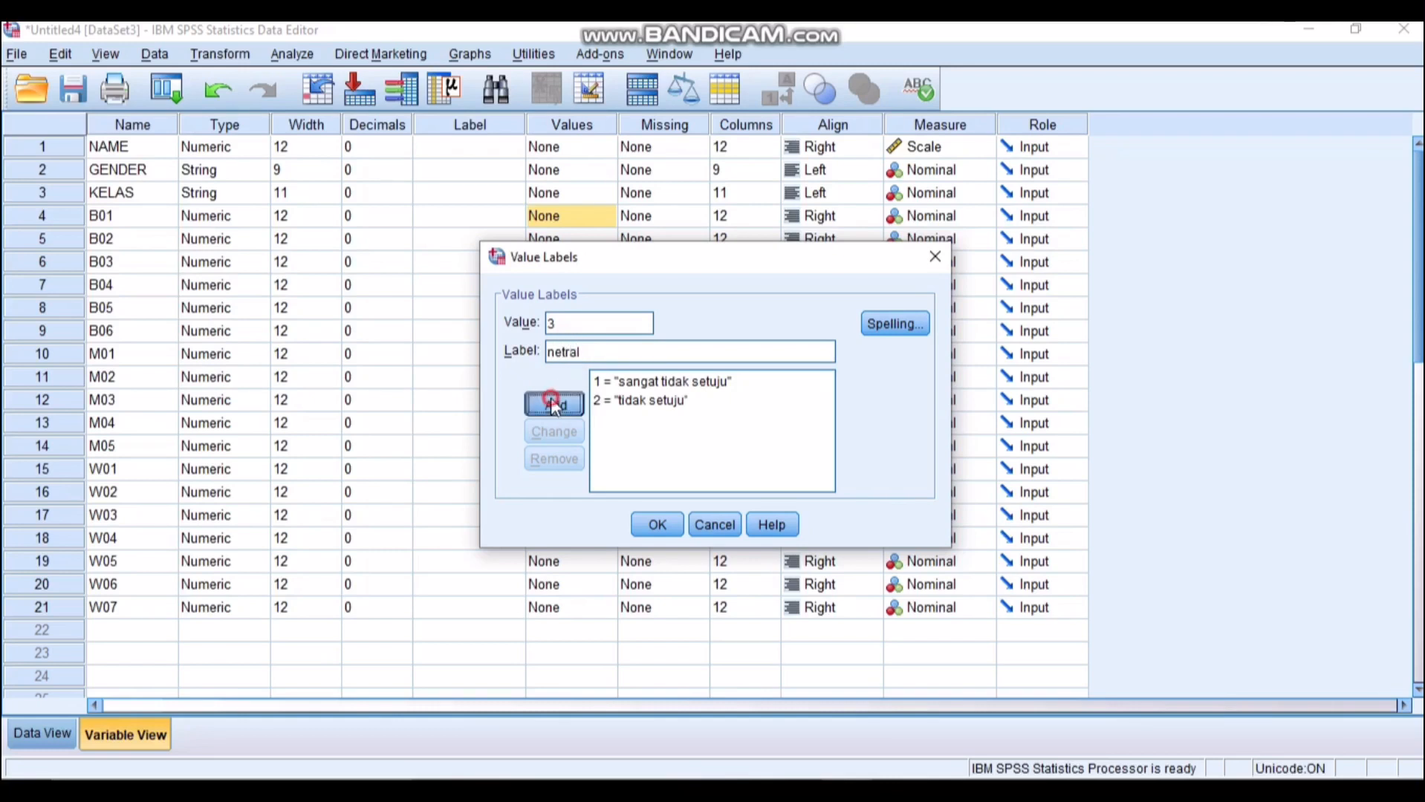
Step: Add the B01 value labels 4 = "setuju" and 5 = "sangat setuju" and apply the label set
{"action": "type", "text": "4"}
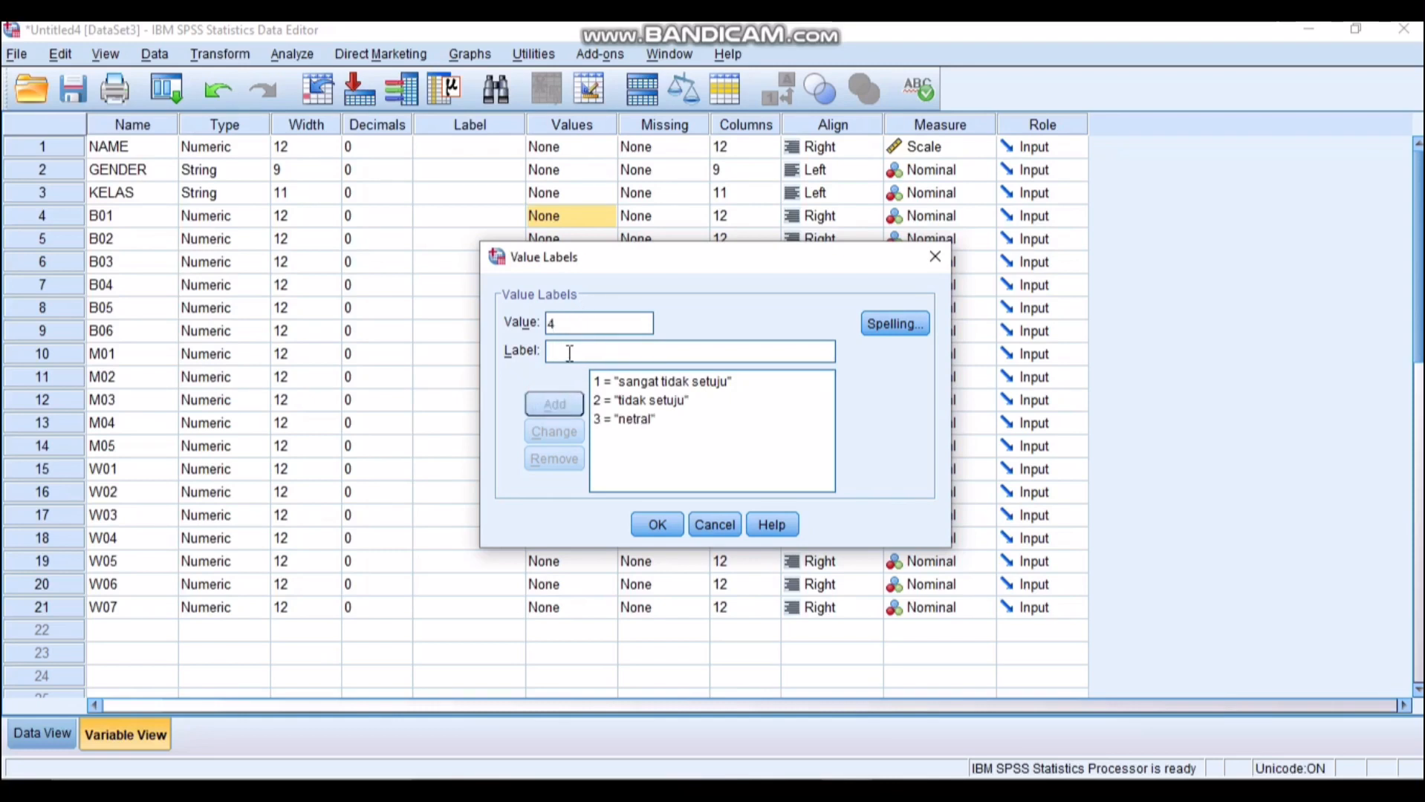
{"action": "left_click", "coordinate": [569, 353]}
{"action": "type", "text": "setuju"}
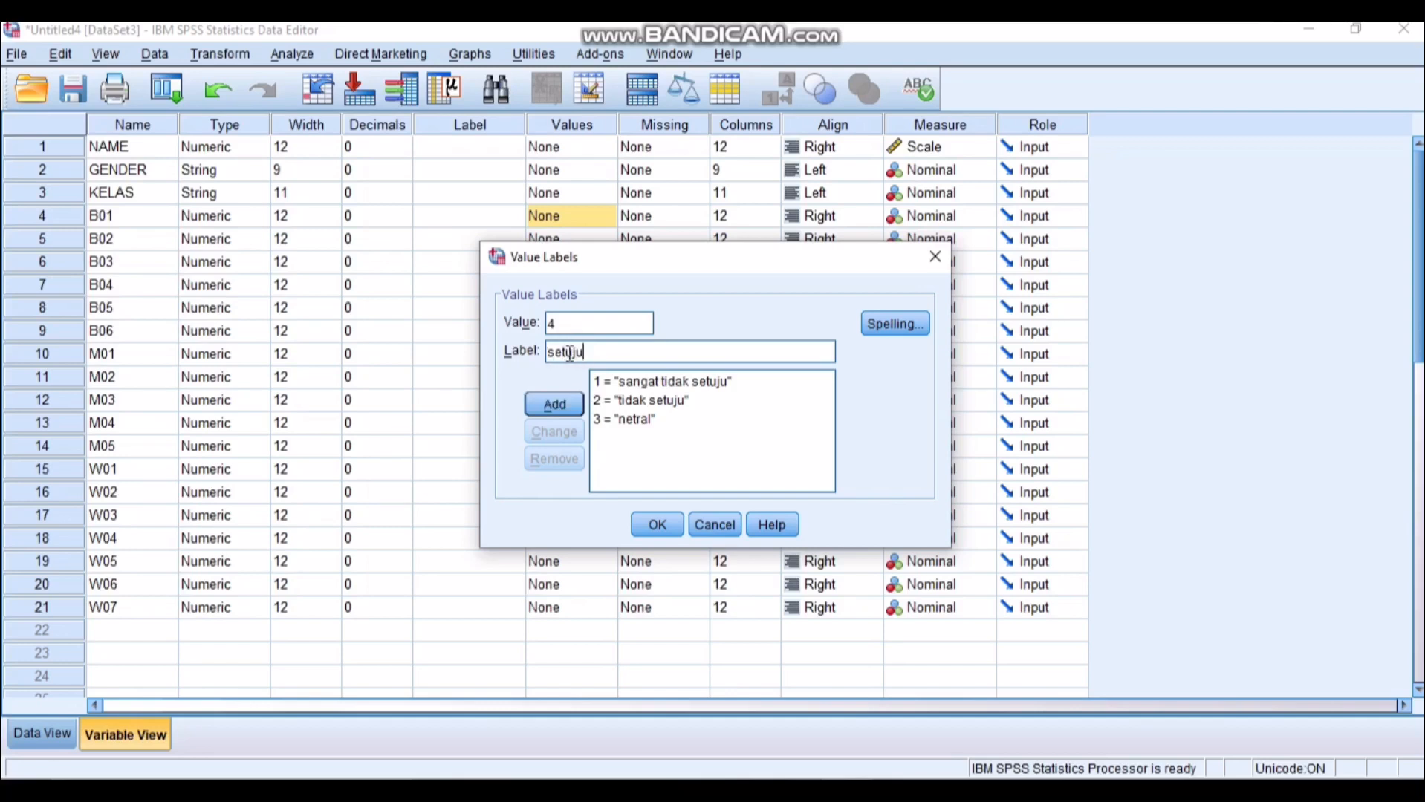
{"action": "left_click", "coordinate": [556, 405]}
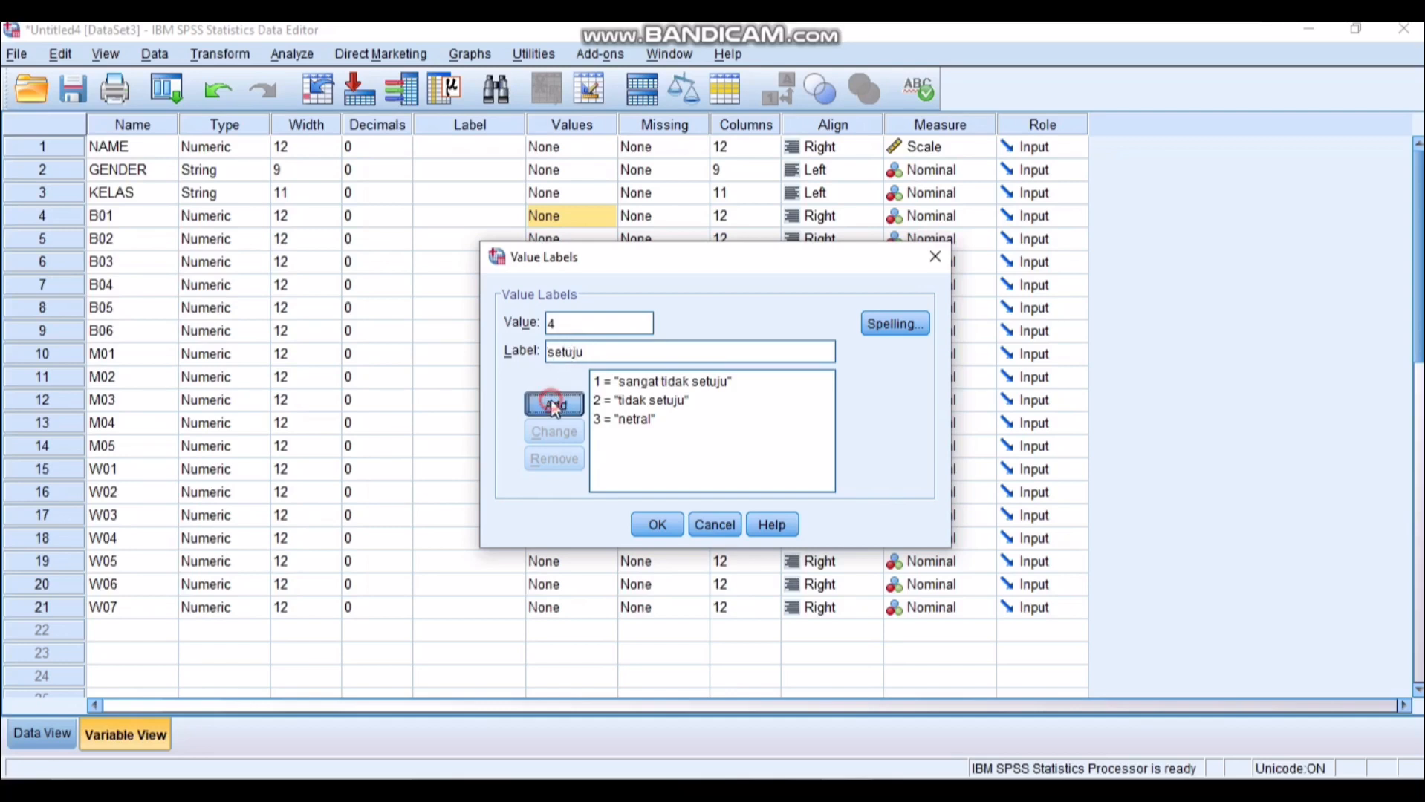
{"action": "left_click", "coordinate": [561, 354]}
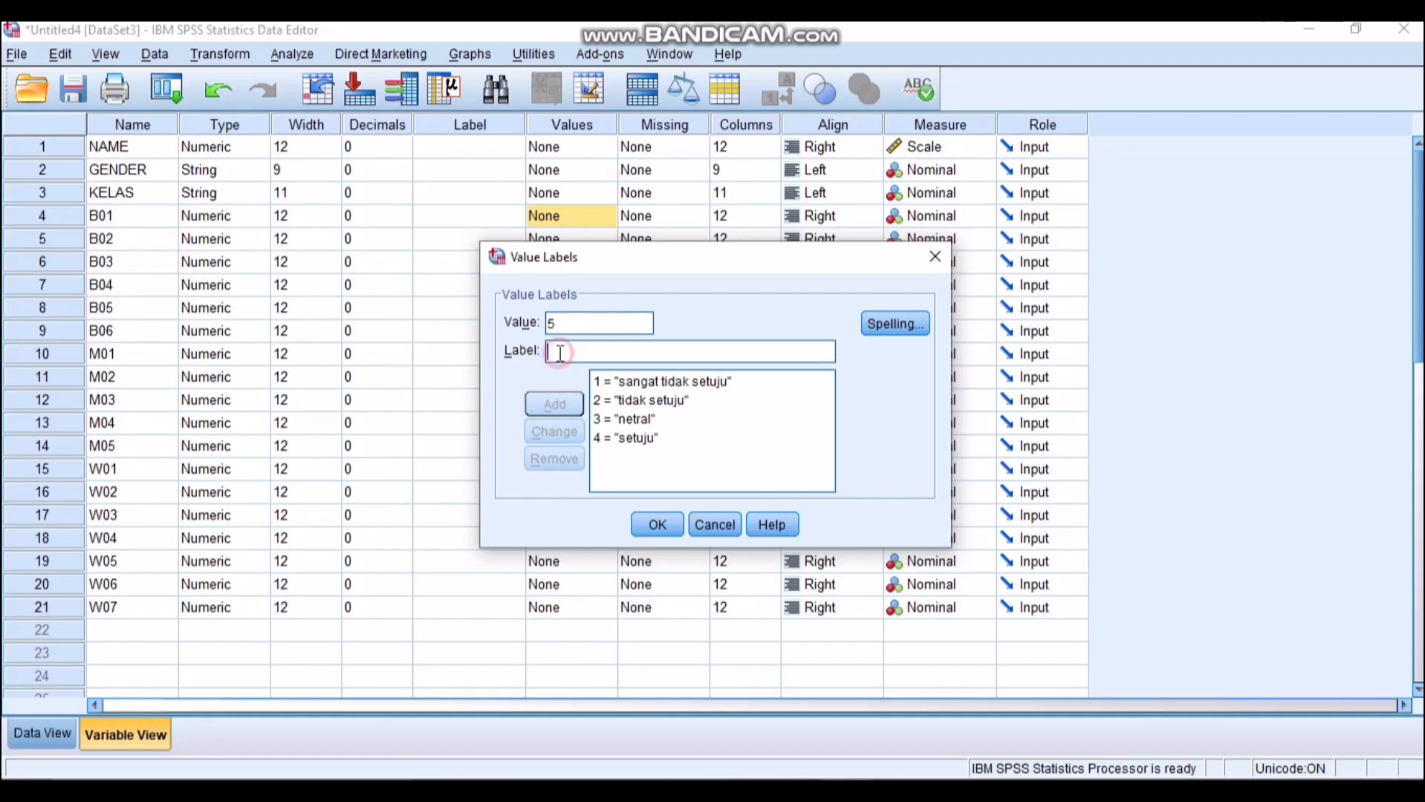
{"action": "type", "text": "san"}
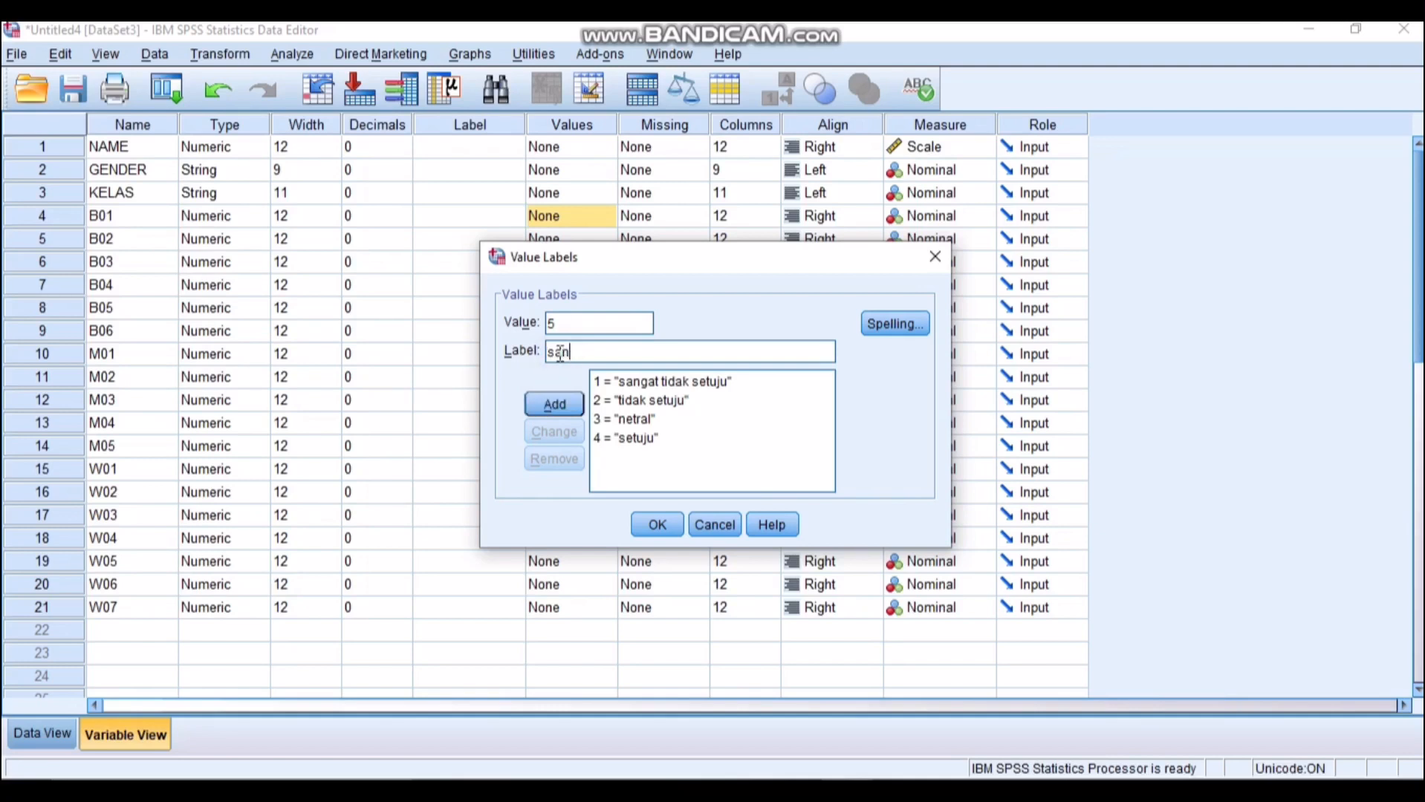
{"action": "type", "text": "gat setuju"}
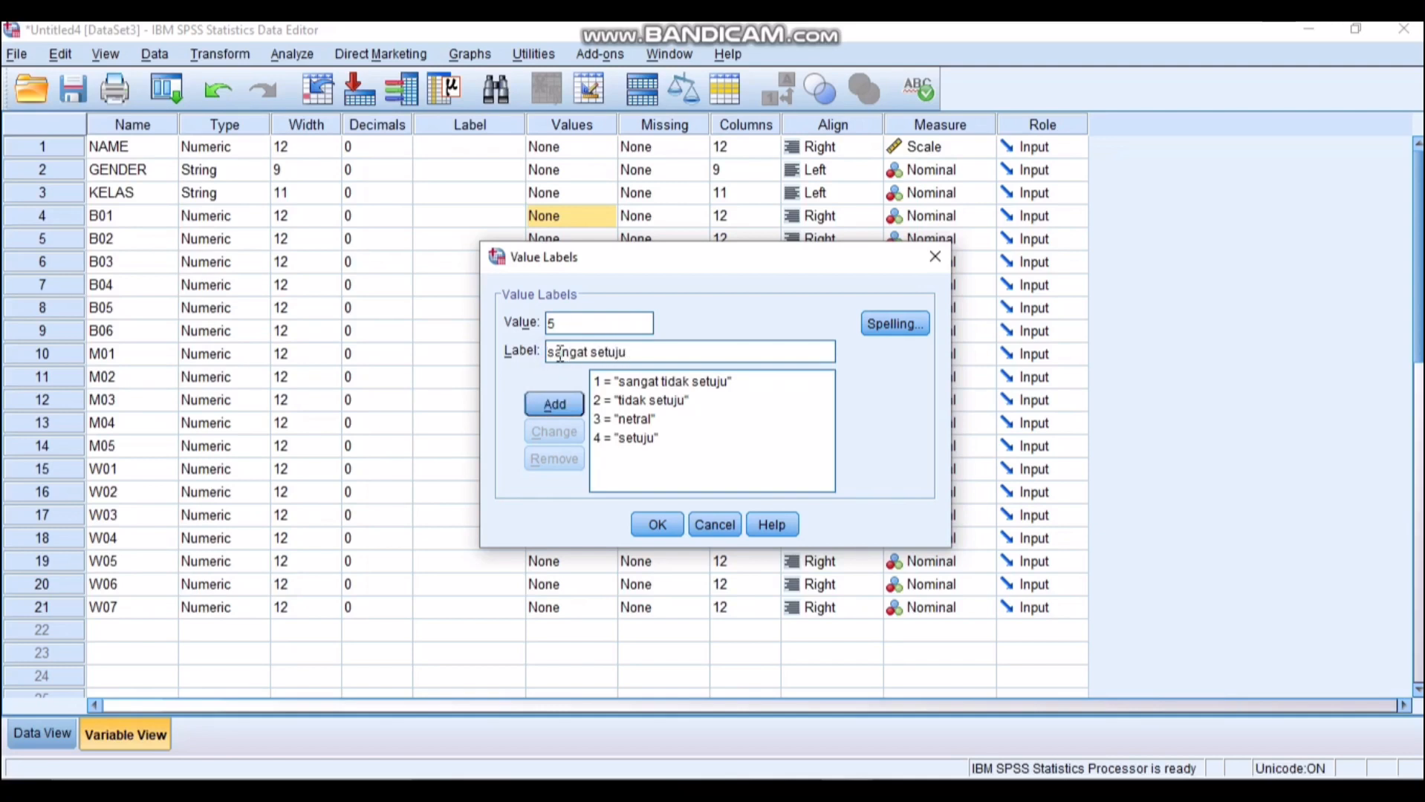
{"action": "left_click", "coordinate": [554, 405]}
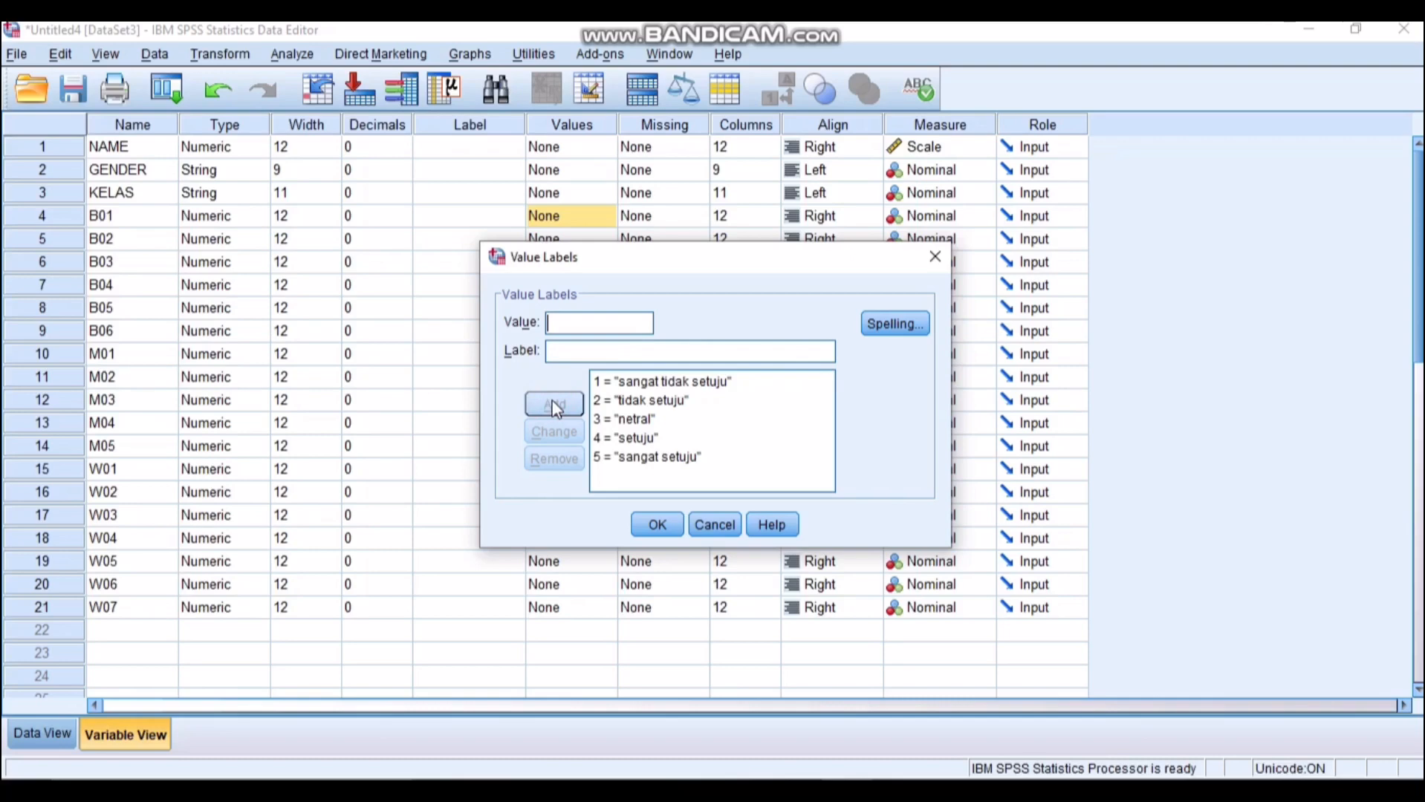
{"action": "left_click", "coordinate": [657, 525]}
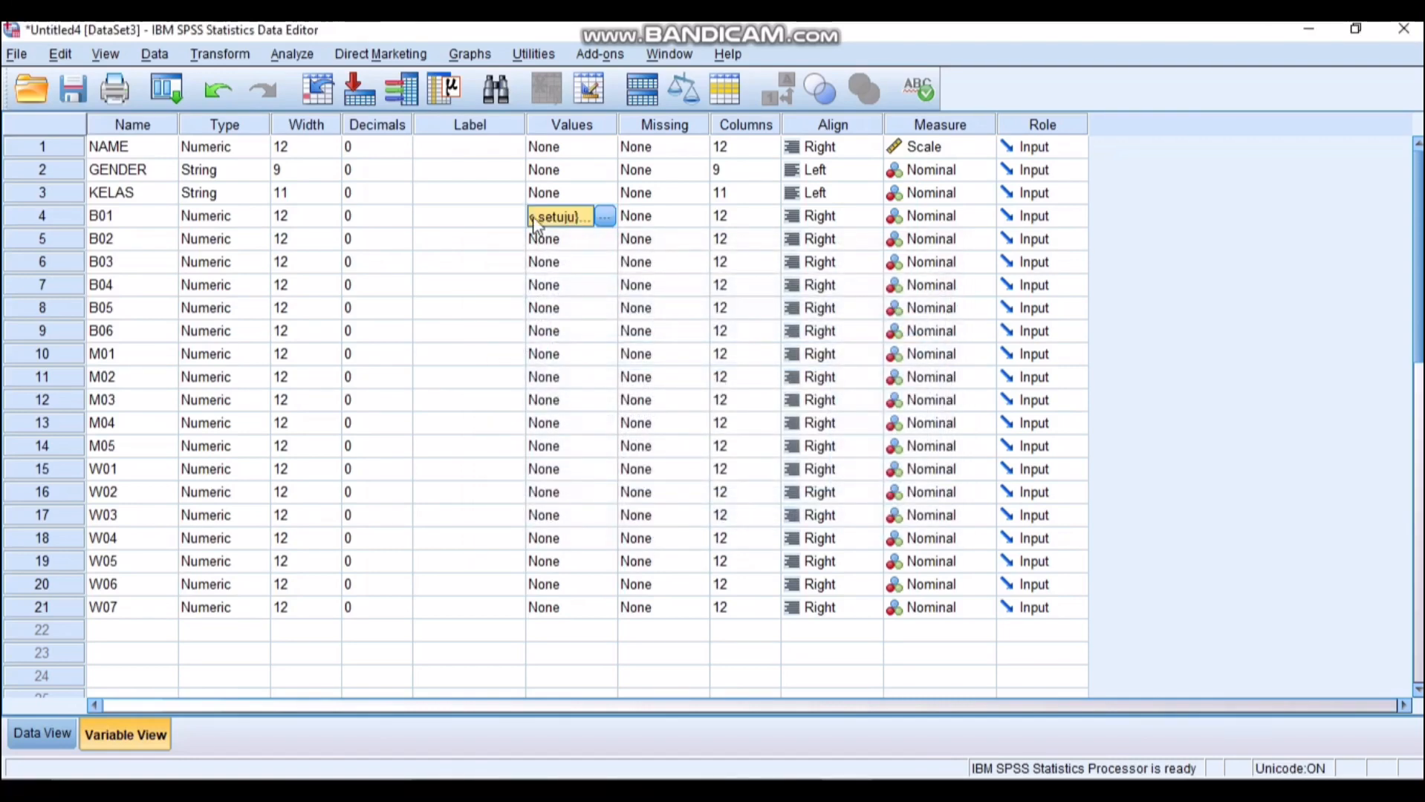
Step: Copy the value labels of B01 to all variables from B02 through W07
{"action": "right_click", "coordinate": [553, 219]}
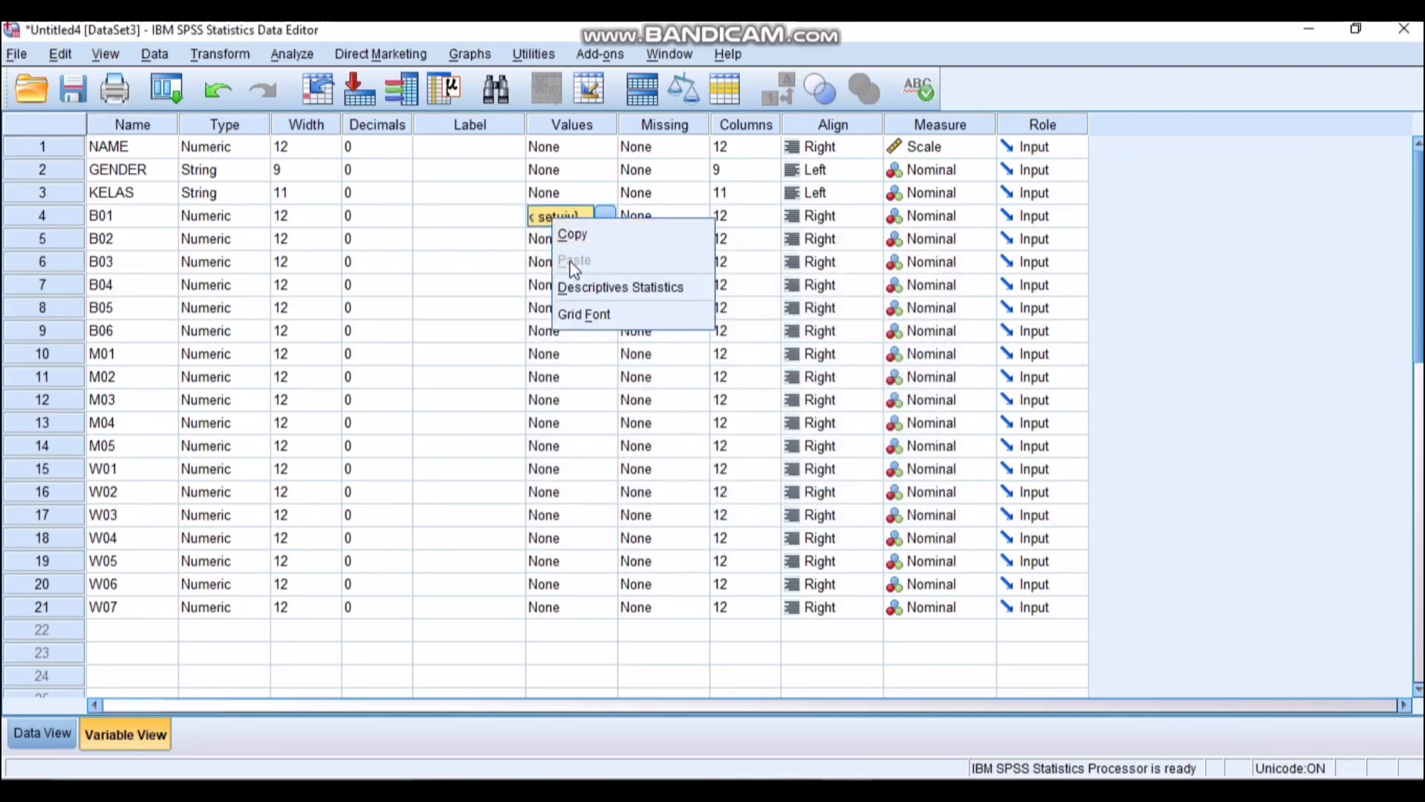
{"action": "left_click", "coordinate": [572, 232]}
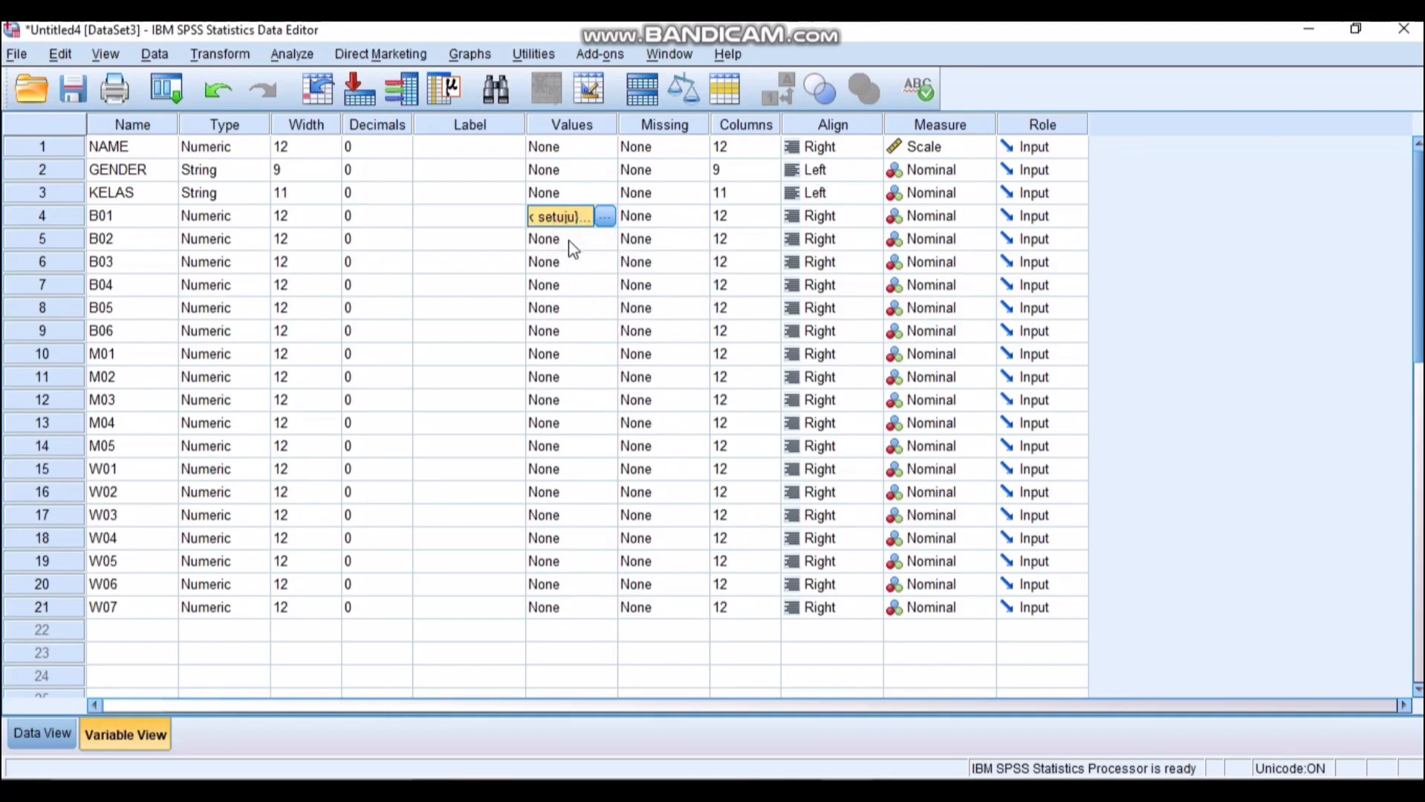
{"action": "left_click_drag", "start_coordinate": [571, 238], "coordinate": [563, 606]}
{"action": "right_click", "coordinate": [563, 605]}
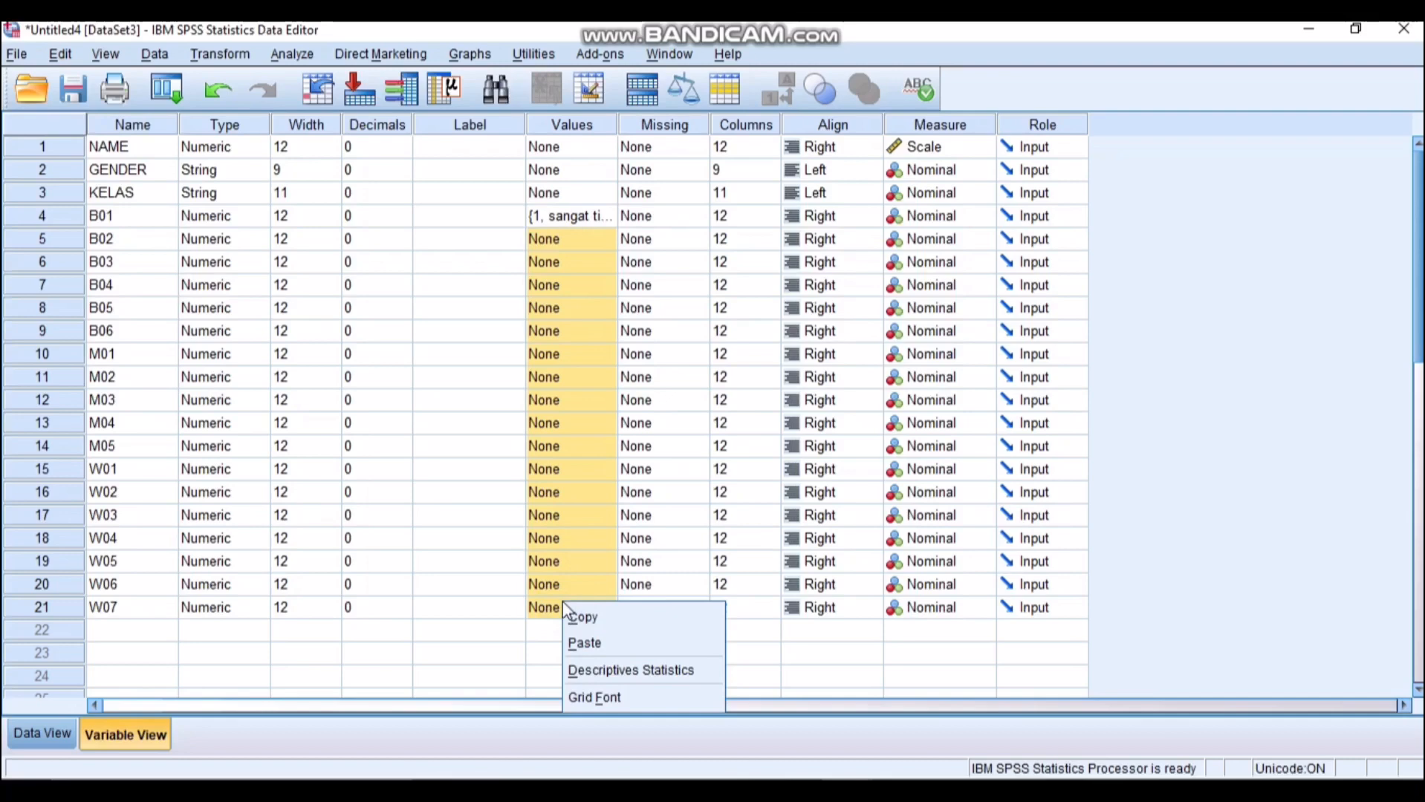
{"action": "left_click", "coordinate": [594, 652]}
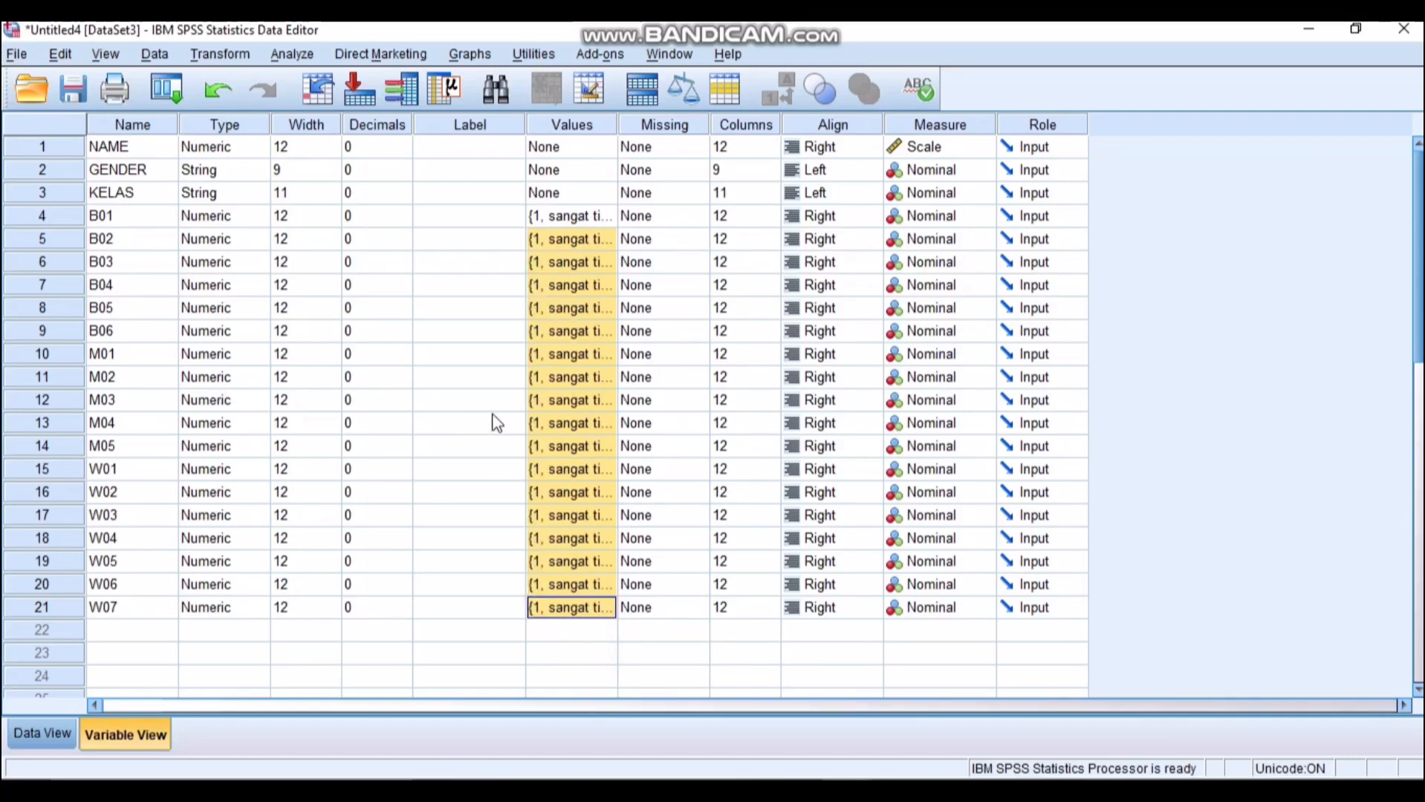
{"action": "left_click", "coordinate": [568, 401]}
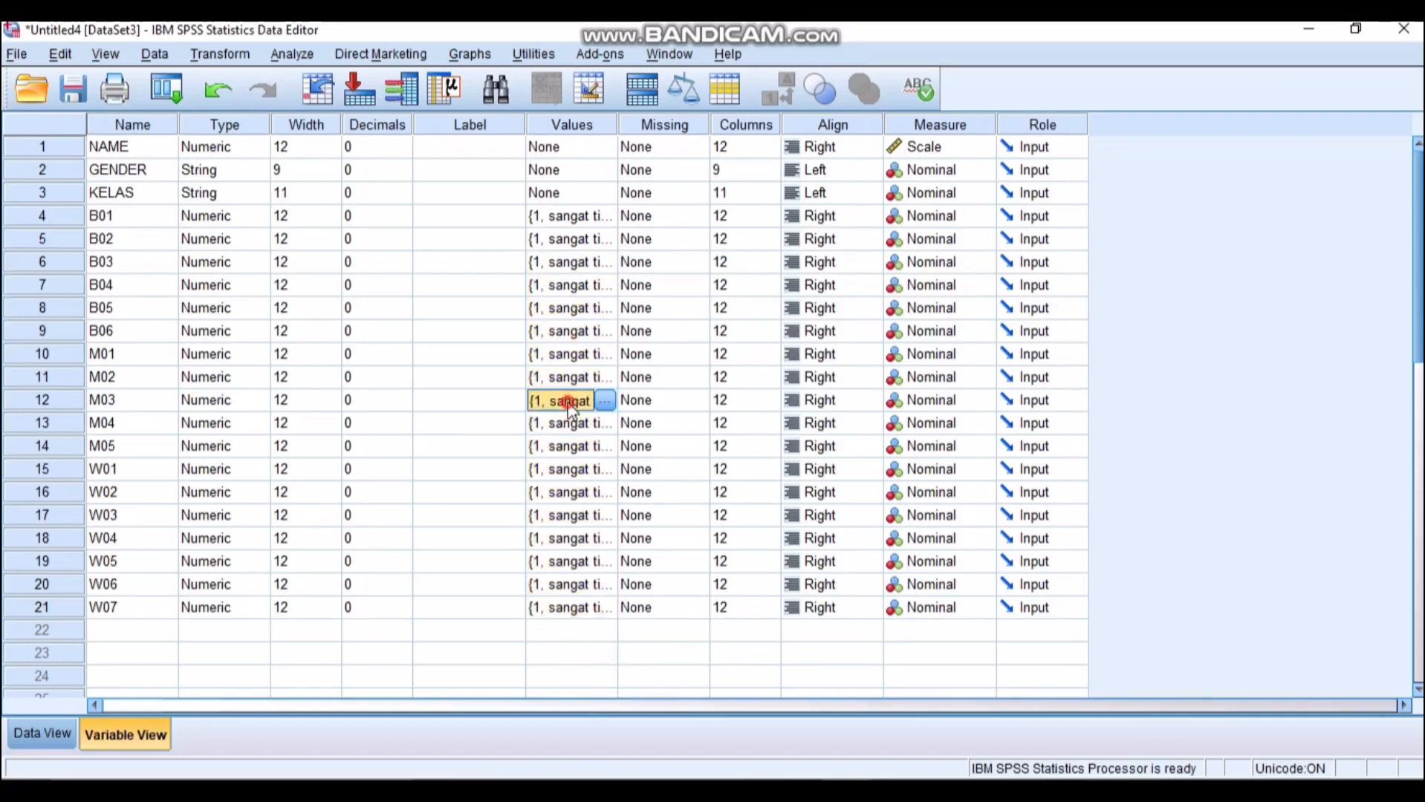
Step: Set up a Frequencies analysis from the data view with all variables except NAME
{"action": "left_click", "coordinate": [36, 733]}
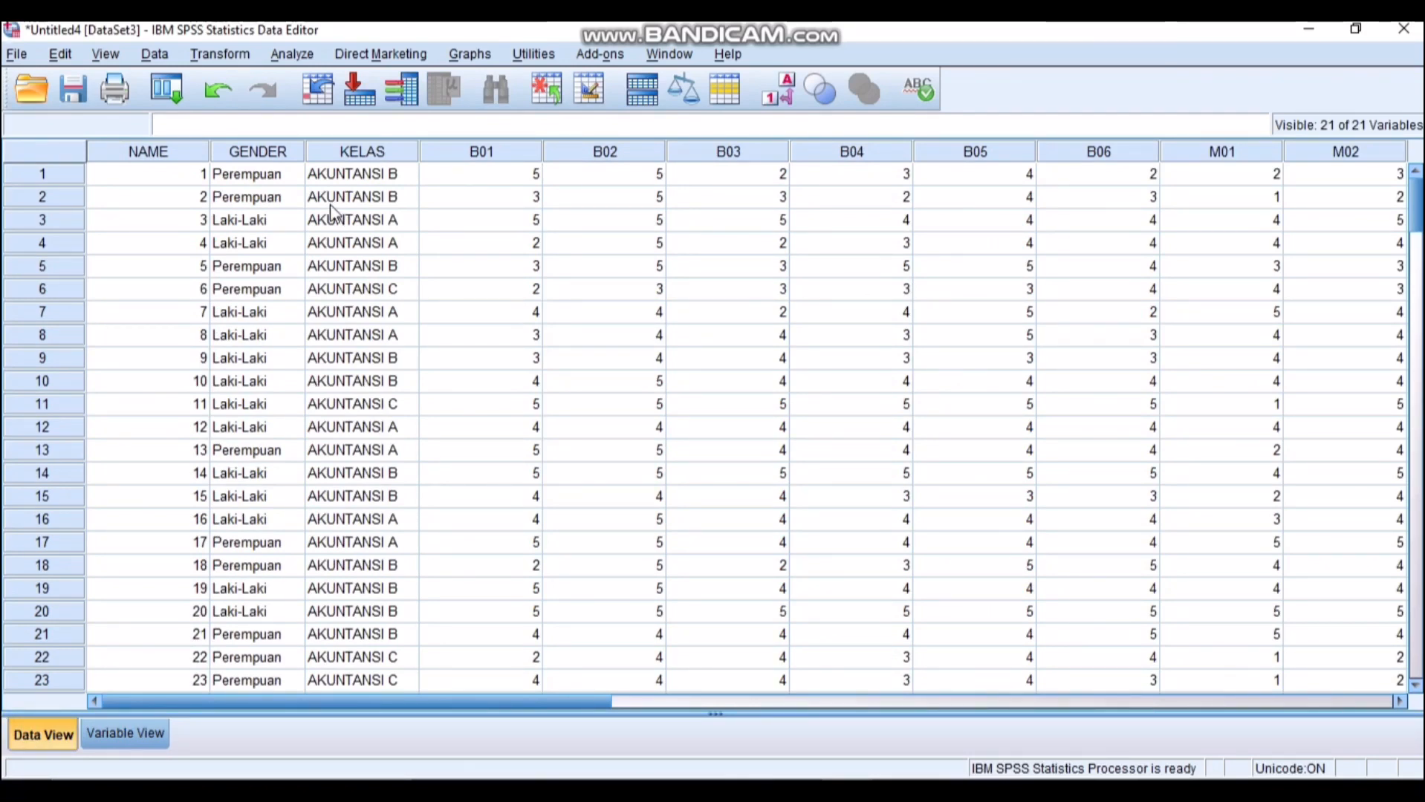
{"action": "left_click", "coordinate": [293, 54]}
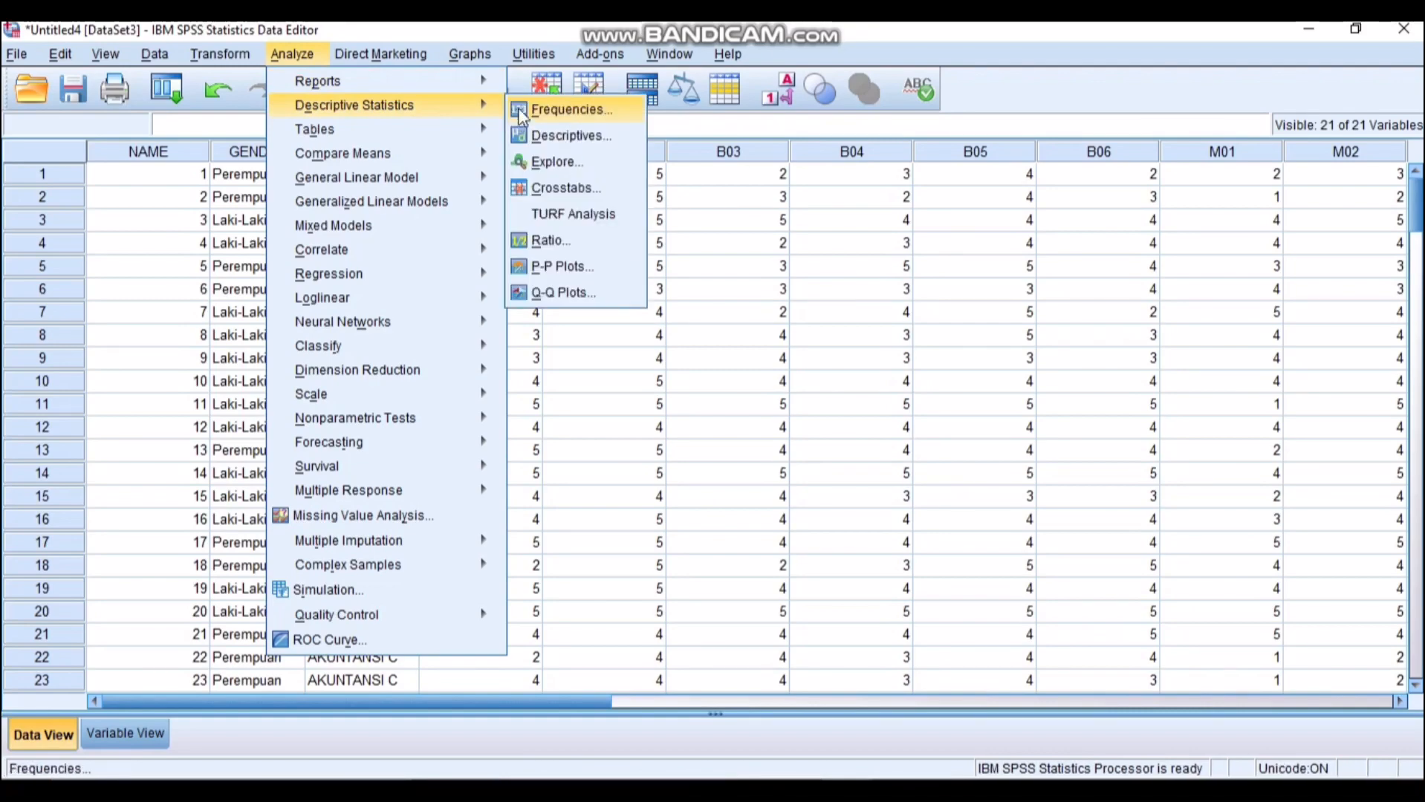
{"action": "left_click", "coordinate": [529, 106]}
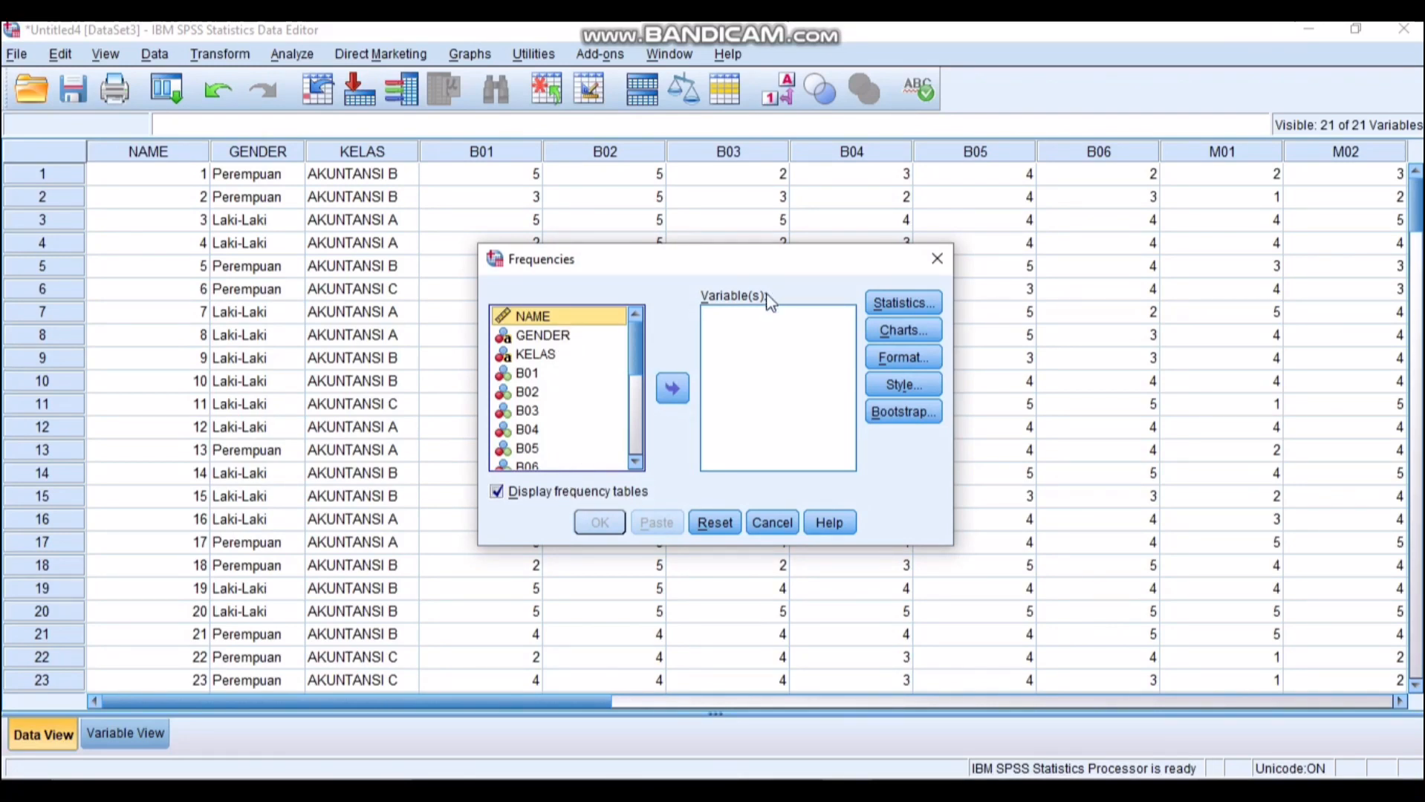
{"action": "left_click", "coordinate": [569, 338]}
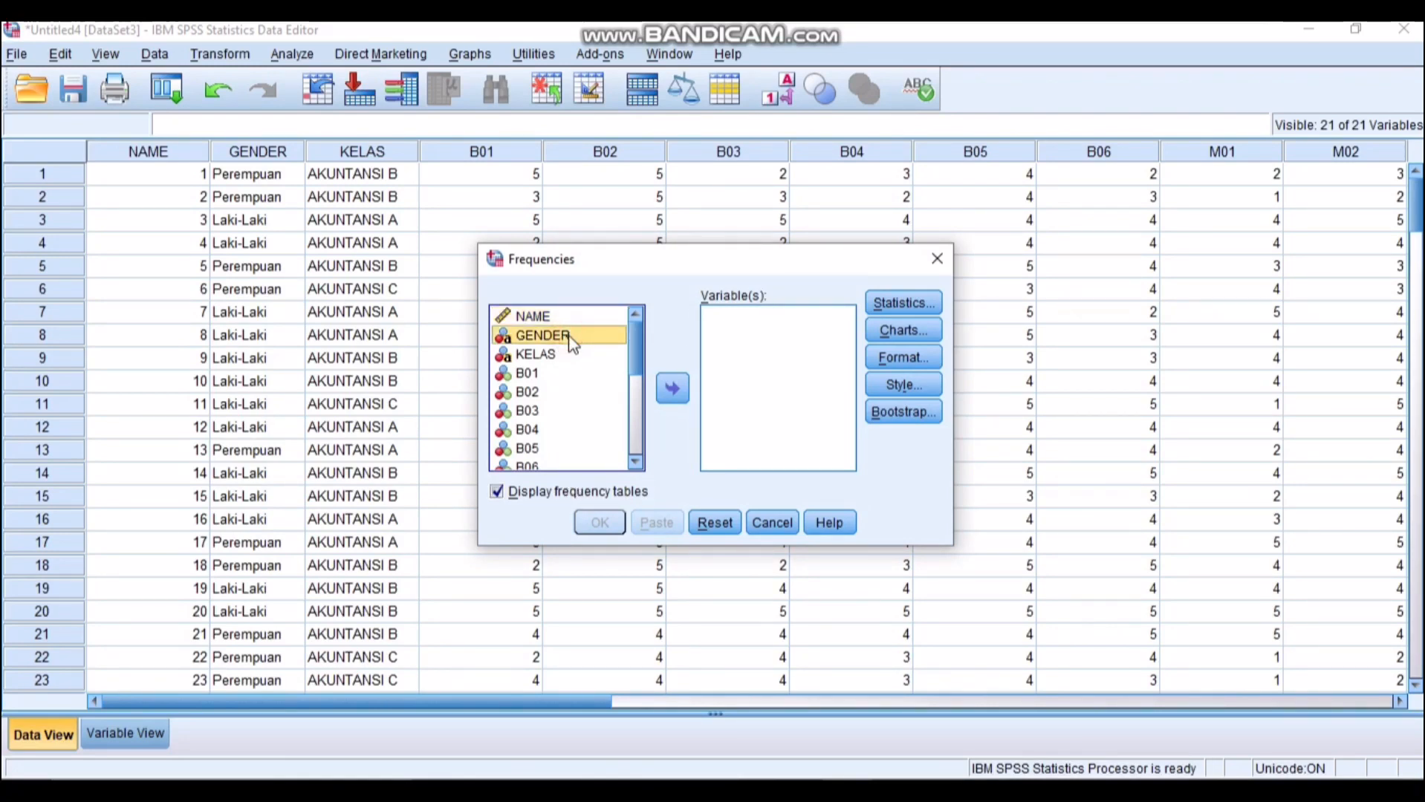
{"action": "key", "text": "ctrl+a"}
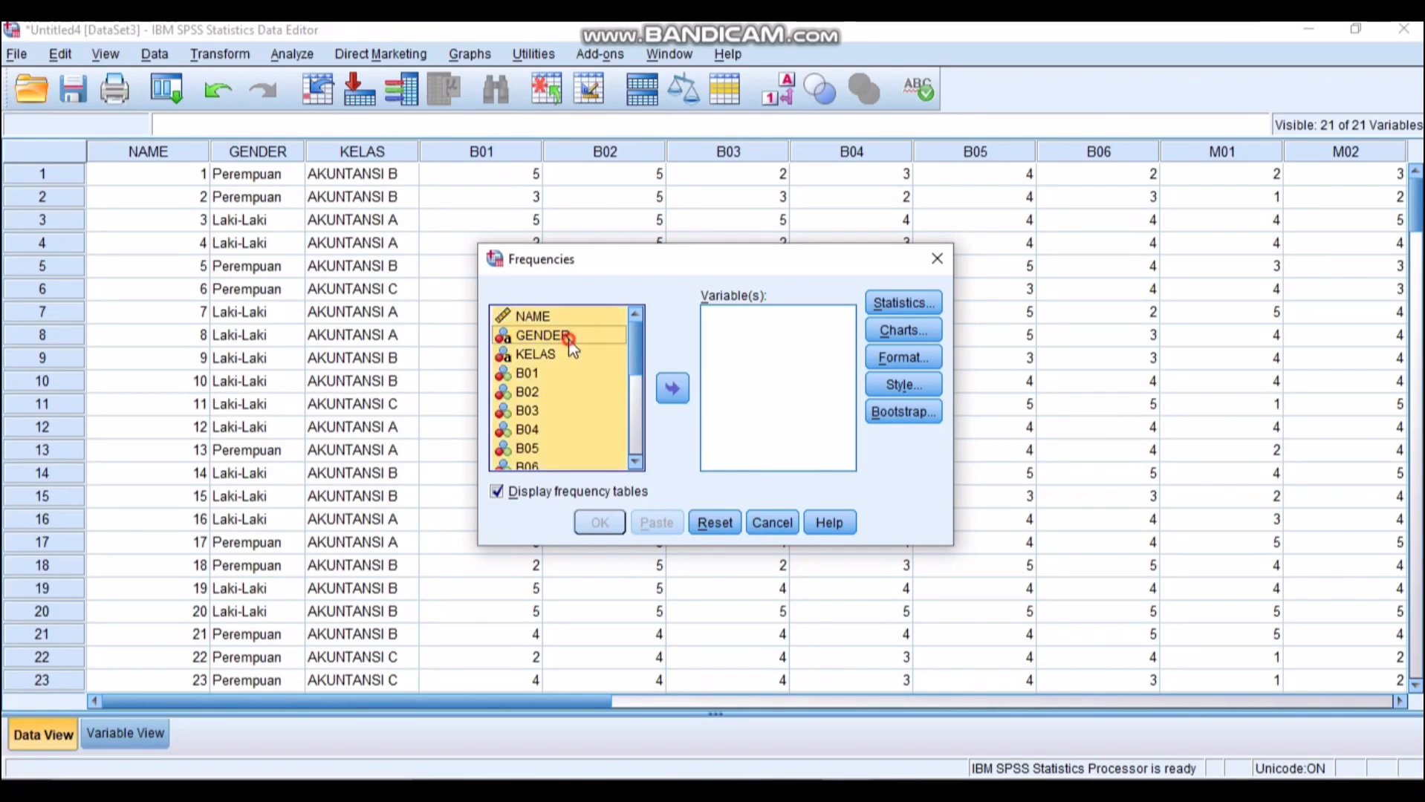
{"action": "left_click_drag", "start_coordinate": [570, 340], "coordinate": [769, 336]}
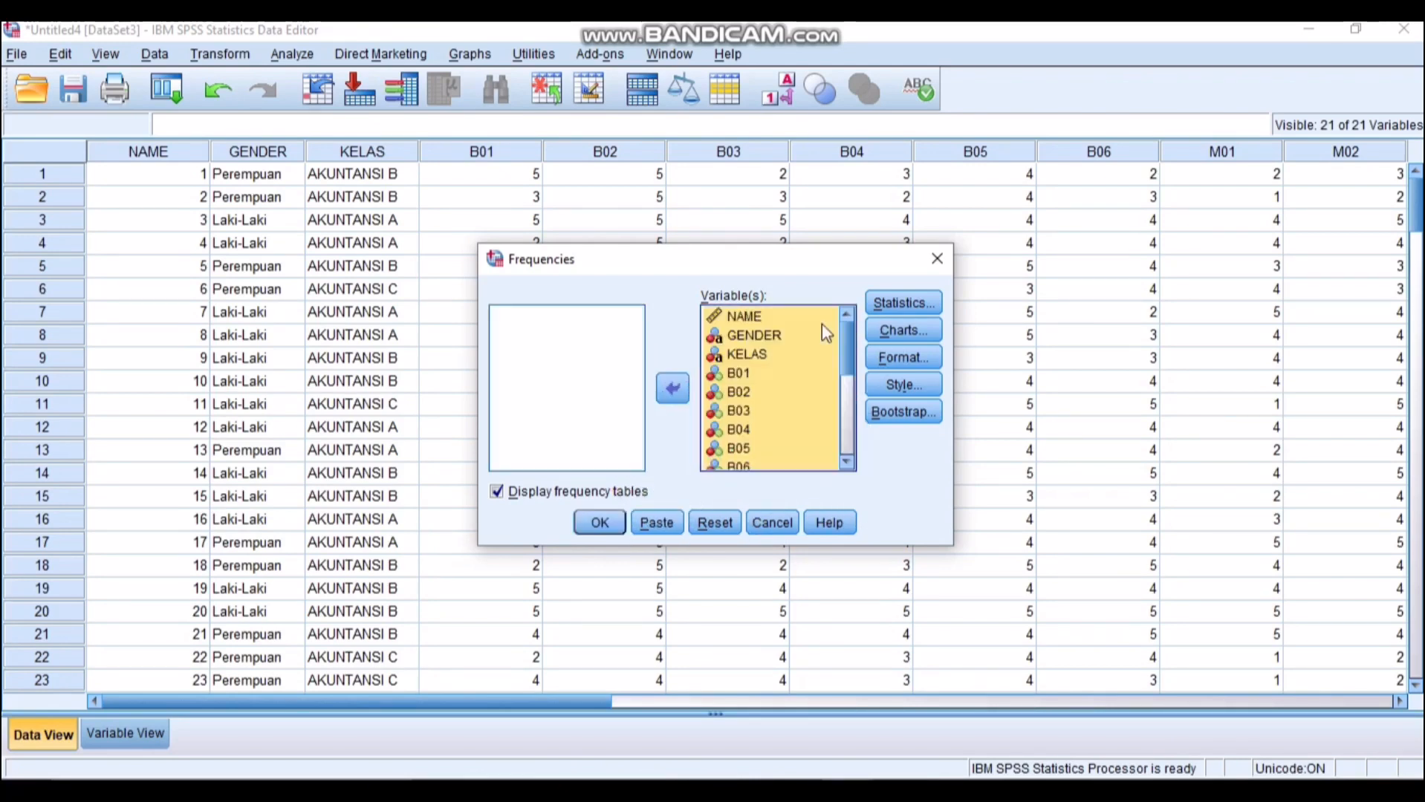
{"action": "left_click", "coordinate": [750, 318]}
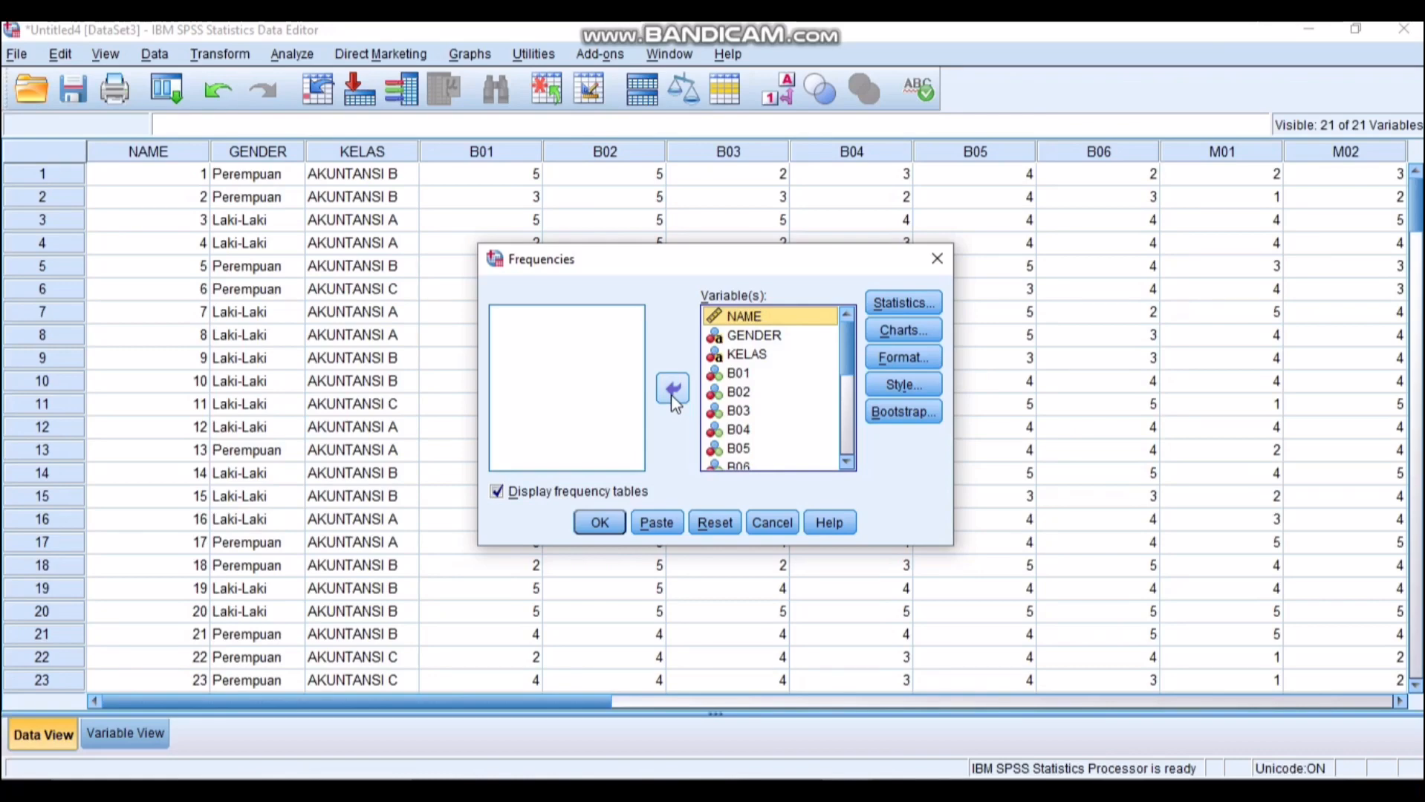
{"action": "left_click", "coordinate": [672, 388]}
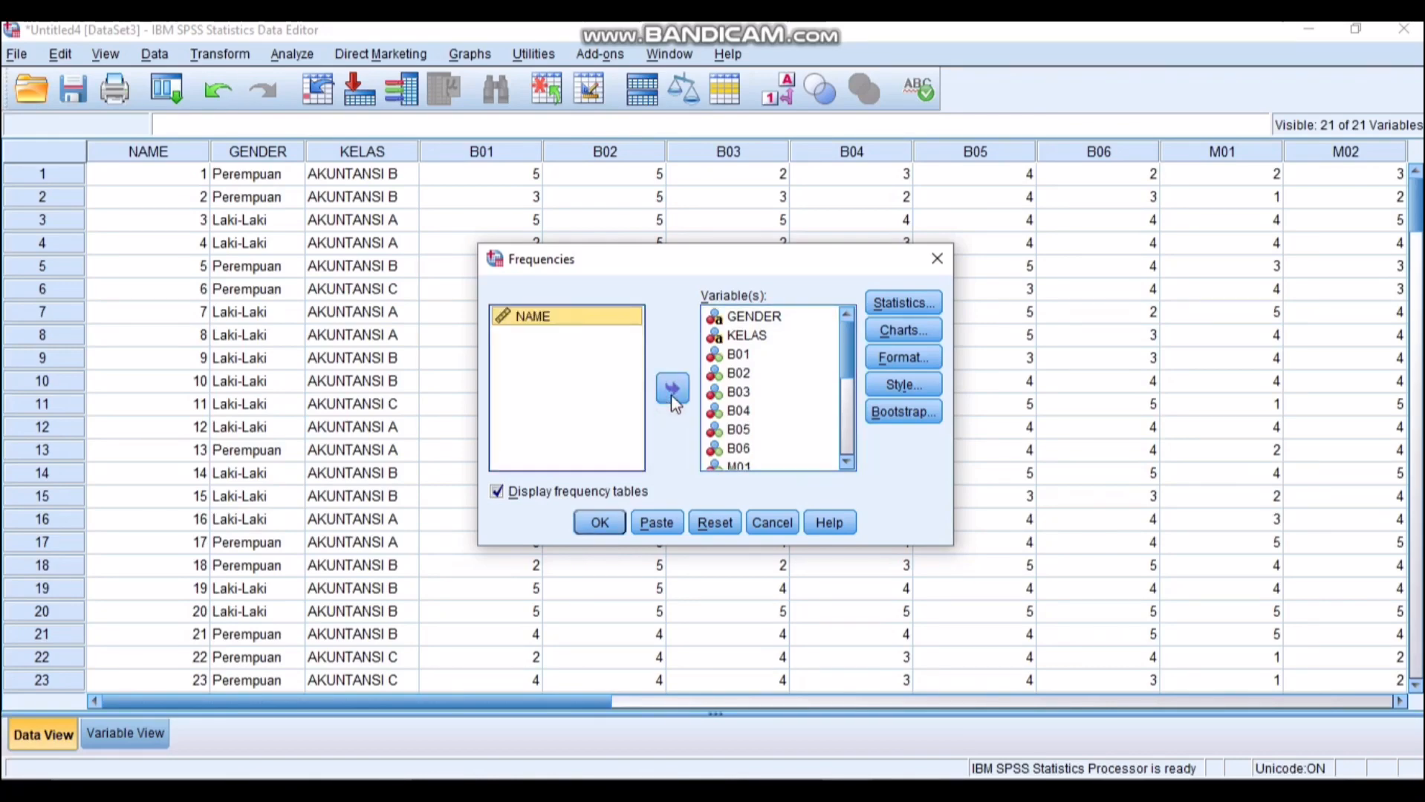
Step: Include the mean, median, mode and sum in the Frequencies statistics
{"action": "left_click", "coordinate": [904, 302]}
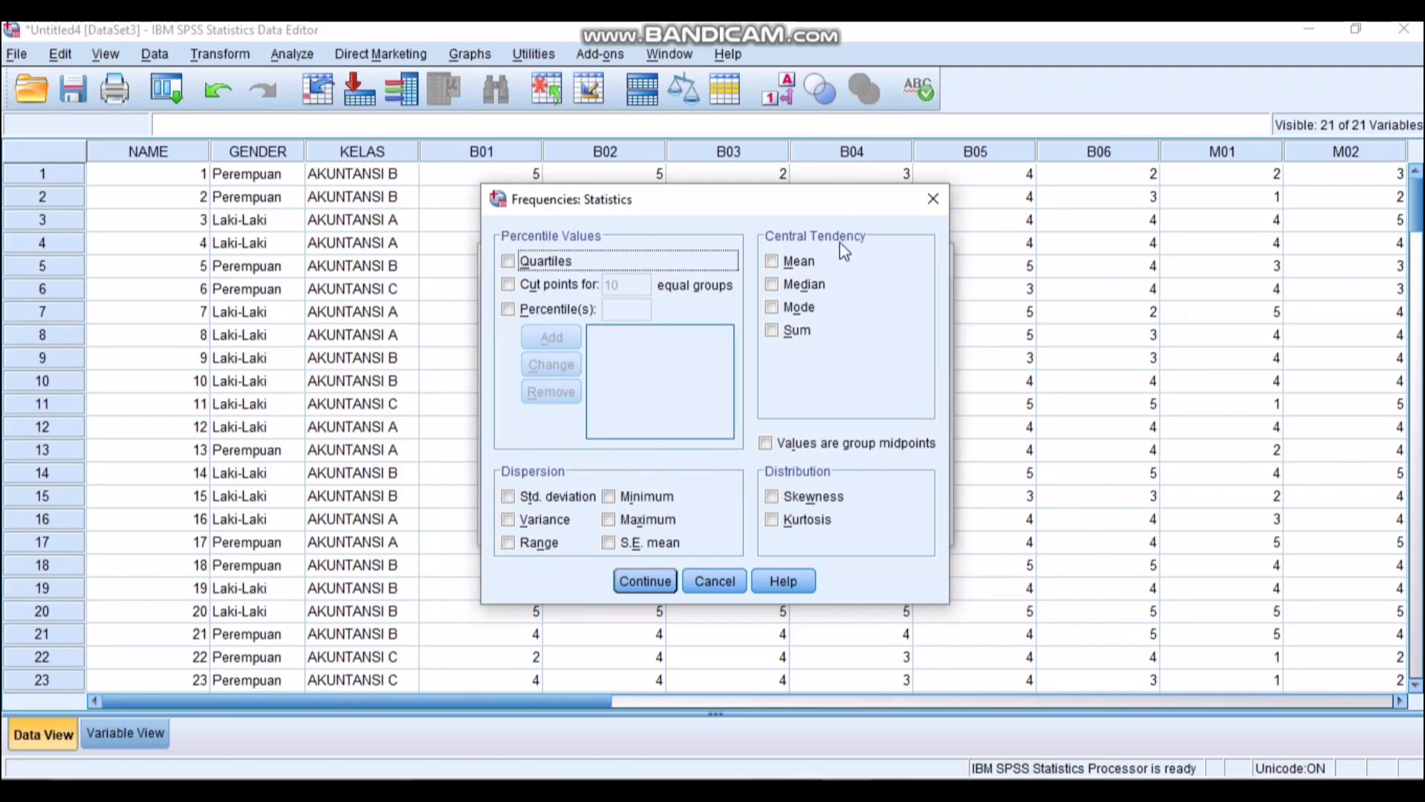
{"action": "left_click", "coordinate": [772, 262]}
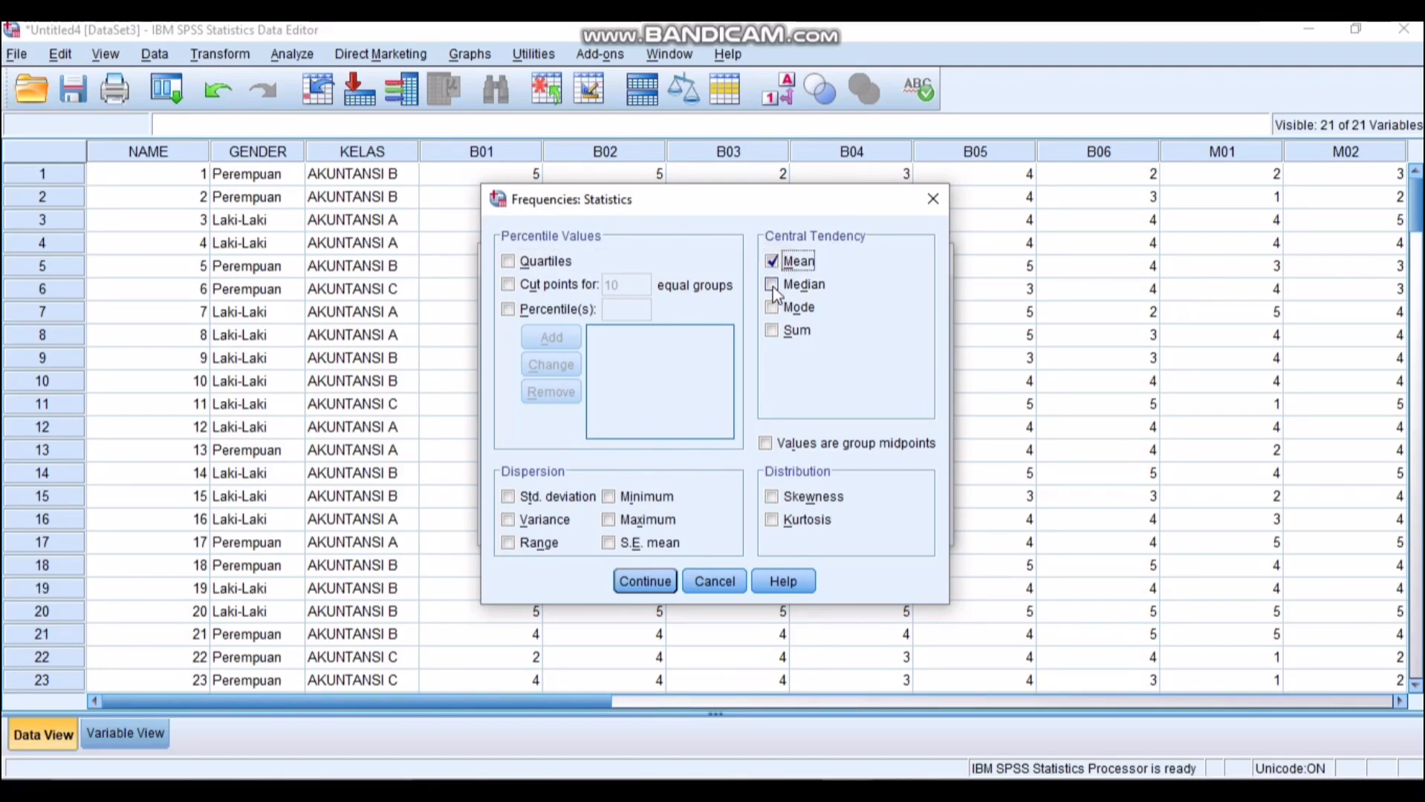
{"action": "left_click", "coordinate": [772, 285]}
{"action": "left_click", "coordinate": [772, 308]}
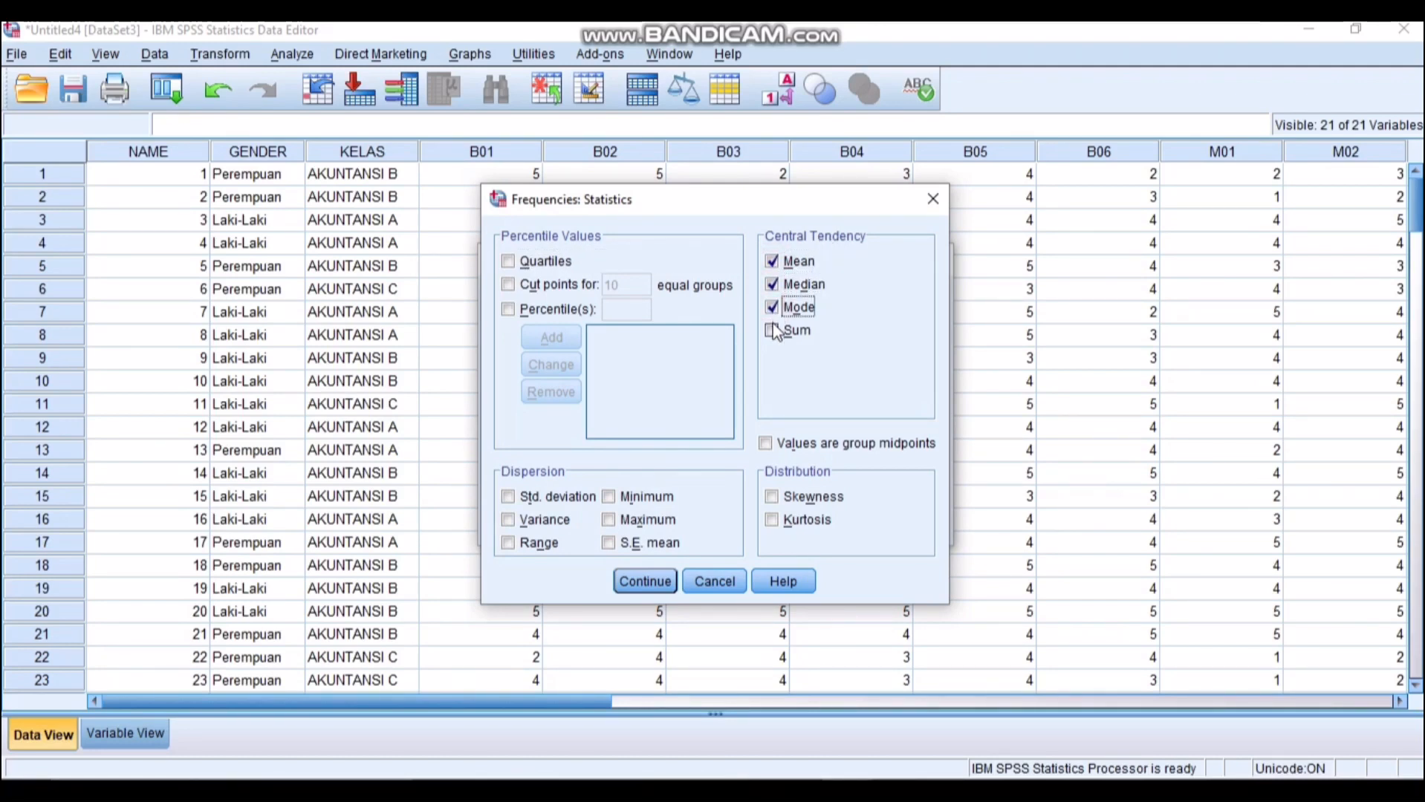
{"action": "left_click", "coordinate": [772, 331]}
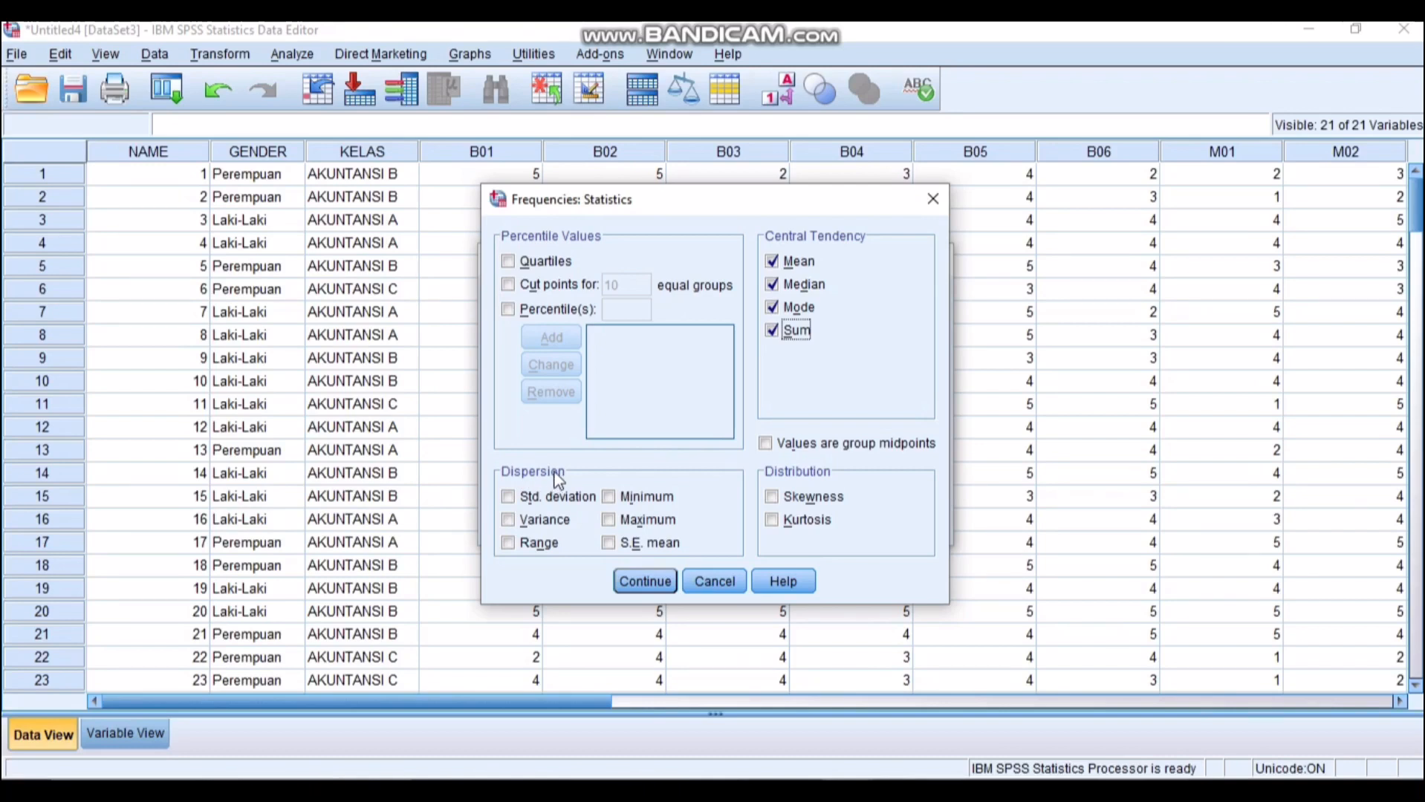
Step: Add standard deviation, variance, minimum and maximum to the statistics and run the Frequencies analysis
{"action": "left_click", "coordinate": [509, 497]}
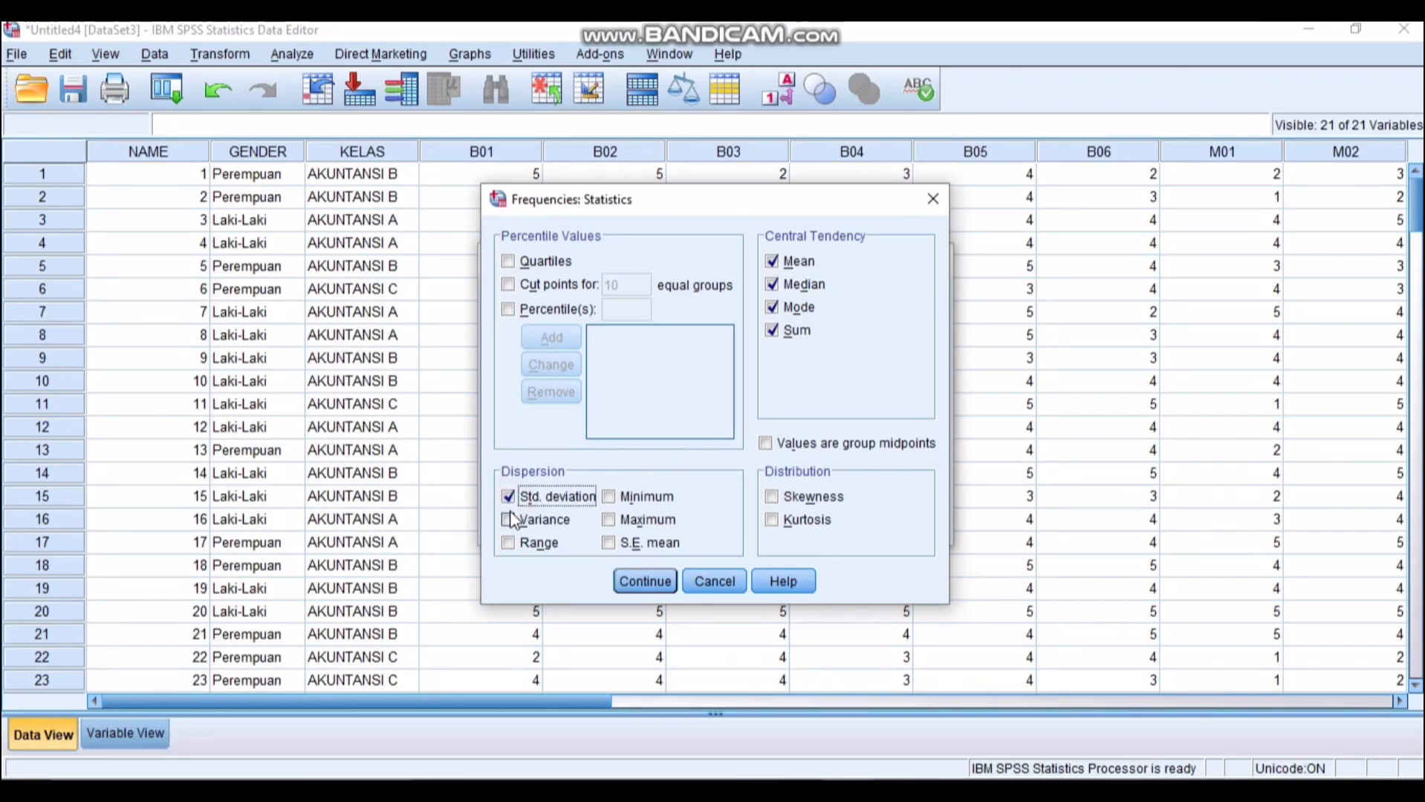
{"action": "left_click", "coordinate": [509, 520]}
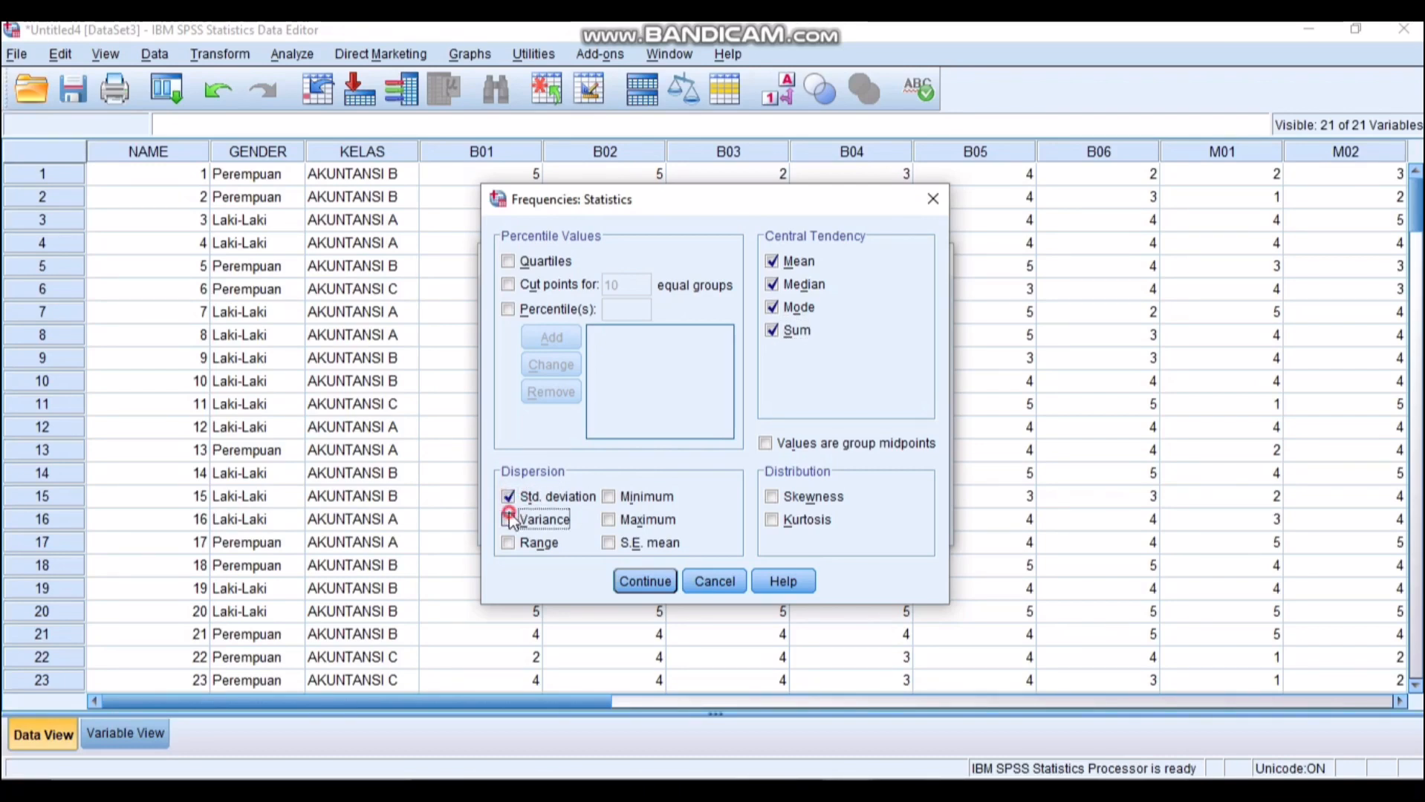
{"action": "left_click", "coordinate": [609, 497]}
{"action": "left_click", "coordinate": [610, 520]}
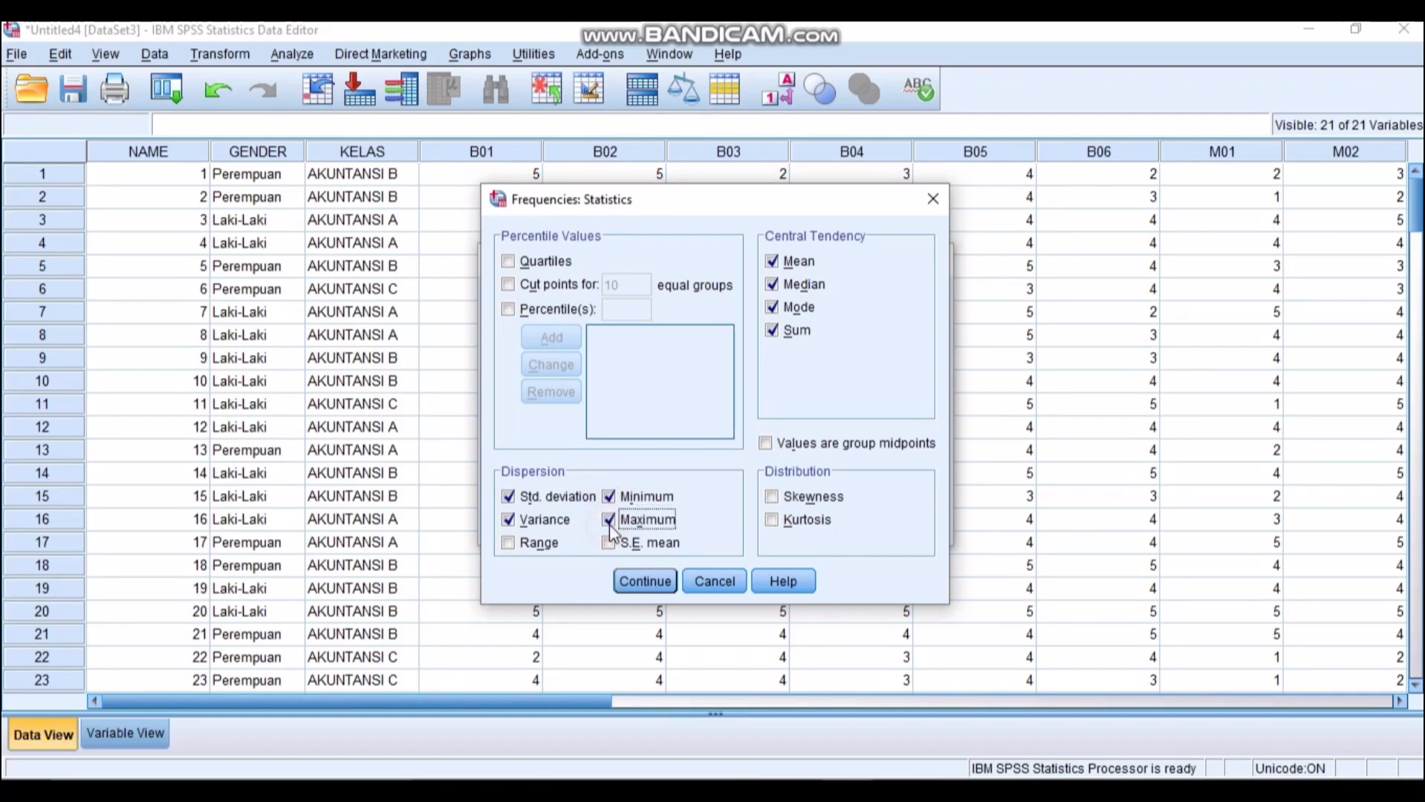
{"action": "left_click", "coordinate": [640, 581]}
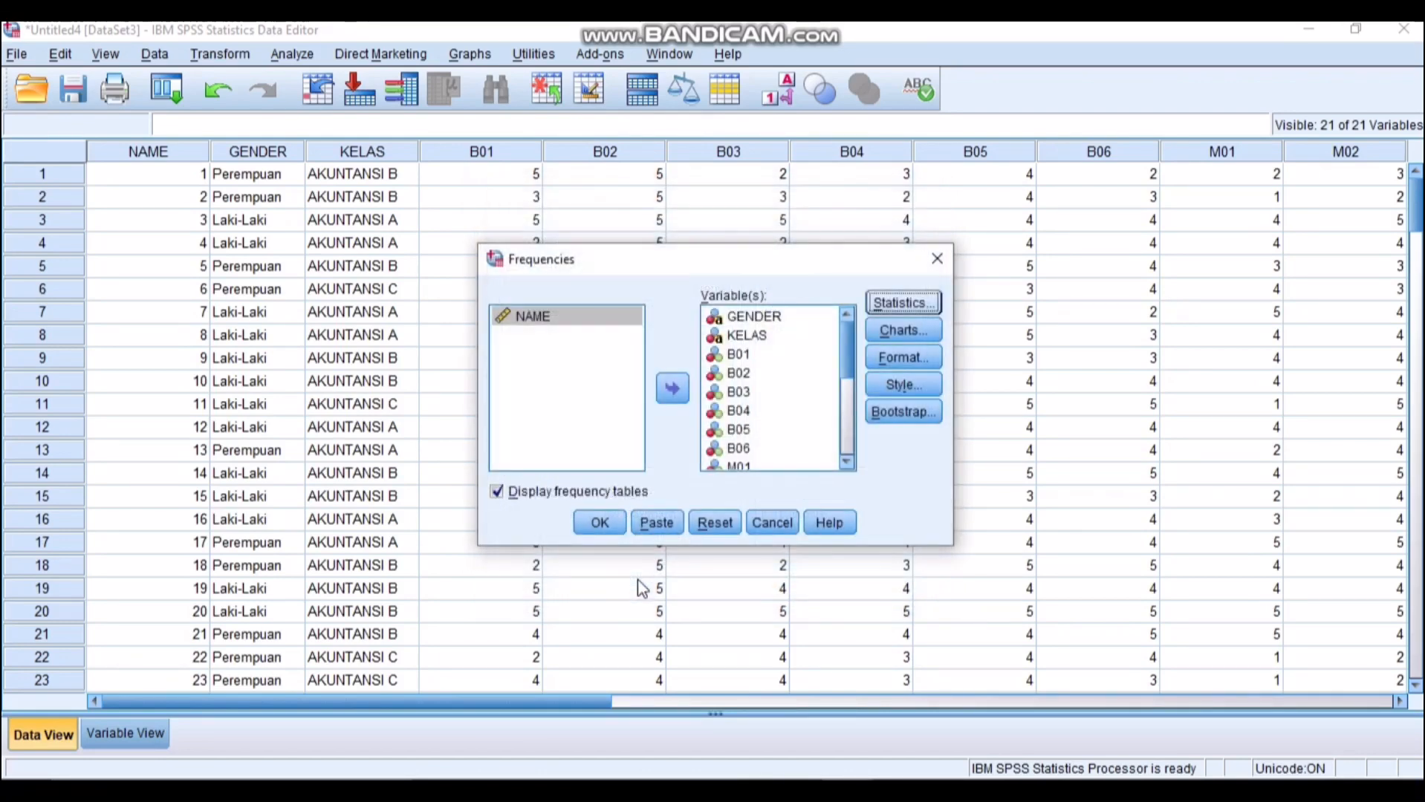
{"action": "left_click", "coordinate": [600, 523]}
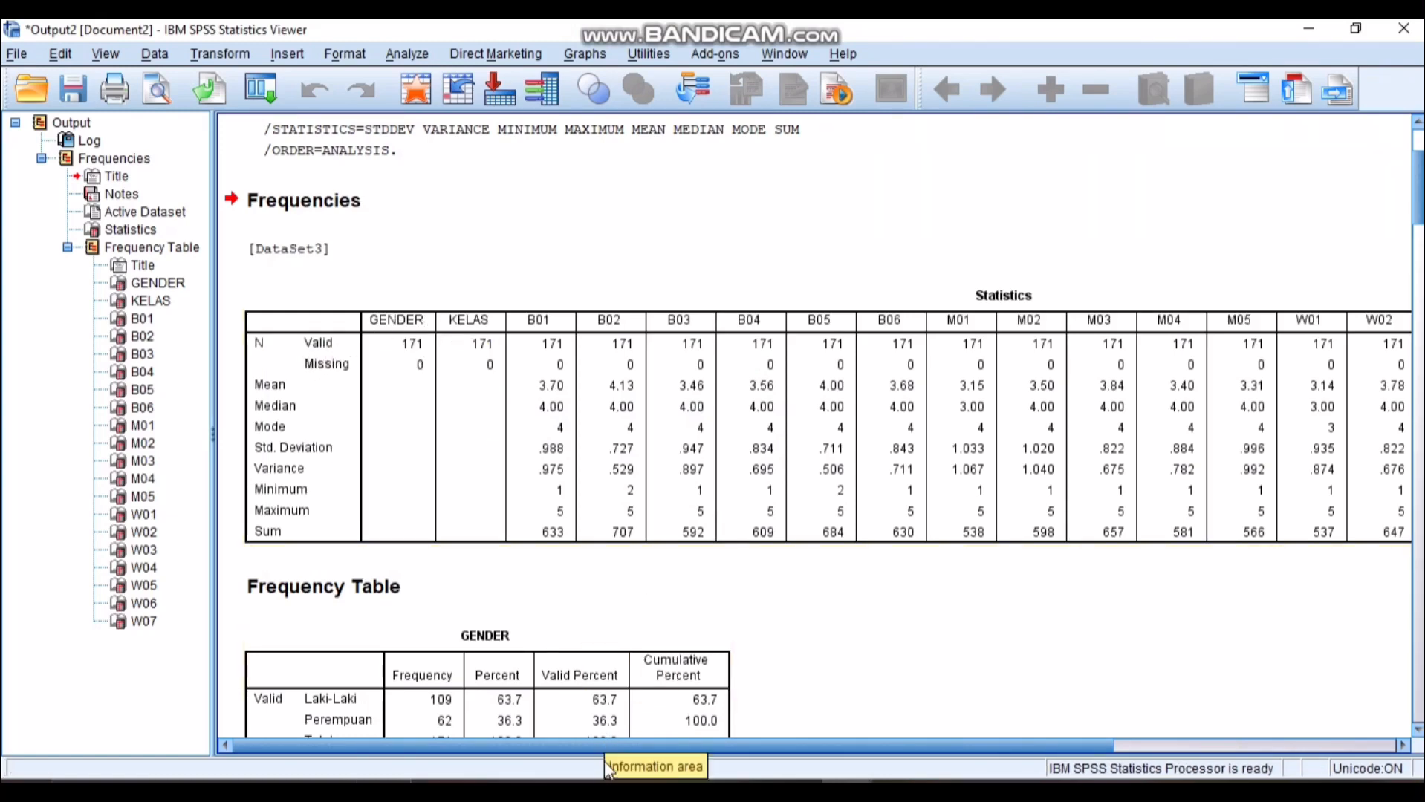
Step: Review the Frequencies output from the Statistics table through the frequency tables of GENDER, KELAS and the questionnaire items
{"action": "left_click_drag", "start_coordinate": [596, 746], "coordinate": [594, 777]}
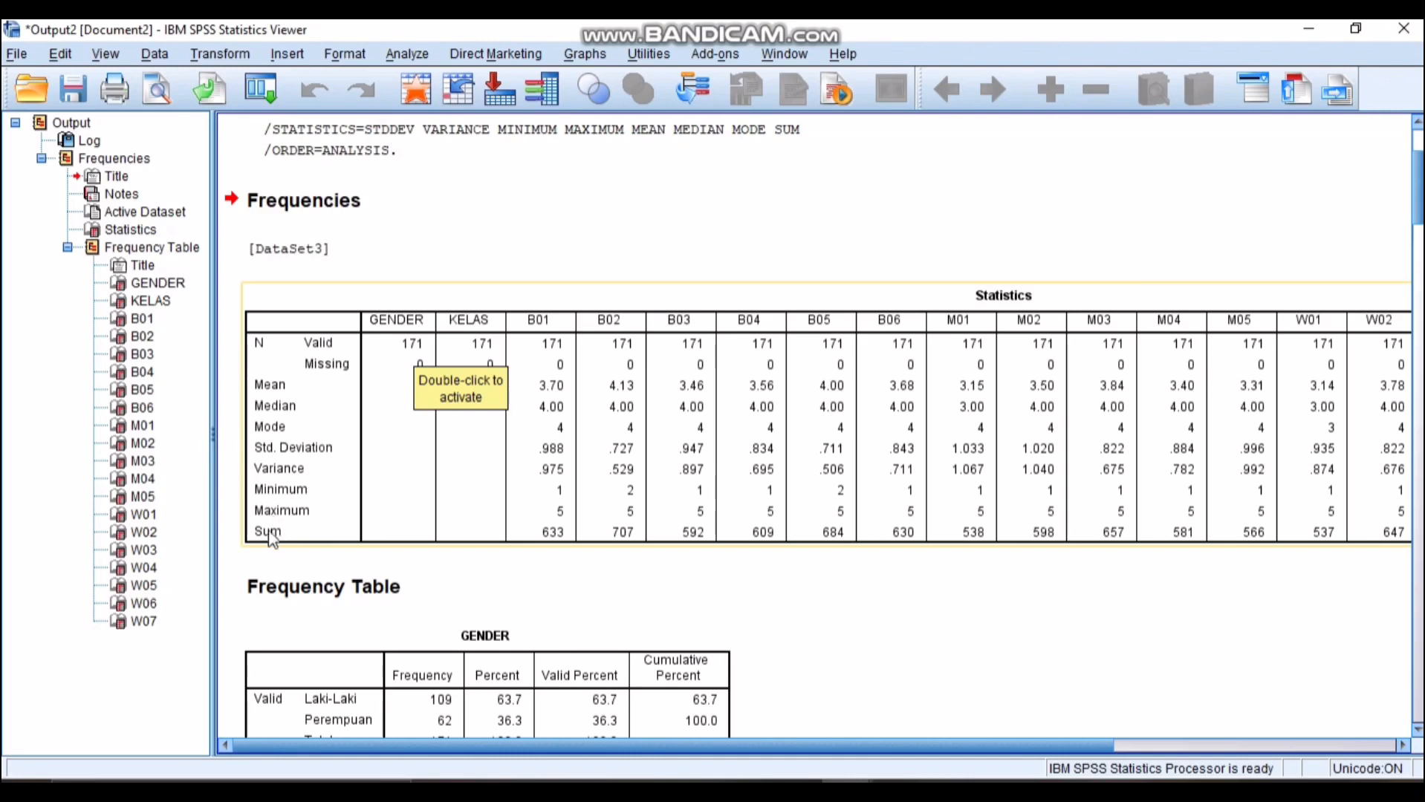
{"action": "scroll", "coordinate": [513, 622], "scroll_direction": "down", "scroll_amount": 4}
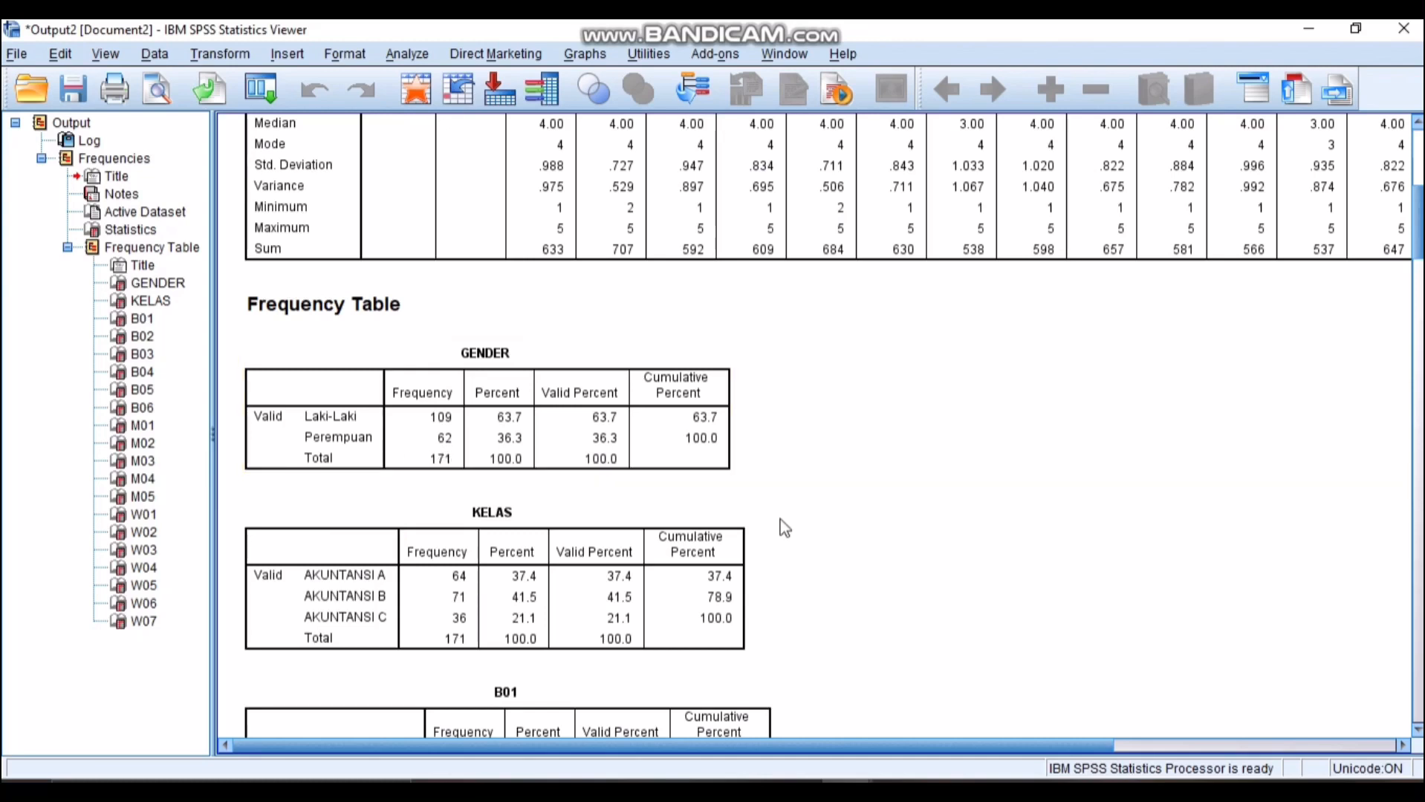
{"action": "scroll", "coordinate": [782, 526], "scroll_direction": "down", "scroll_amount": 3}
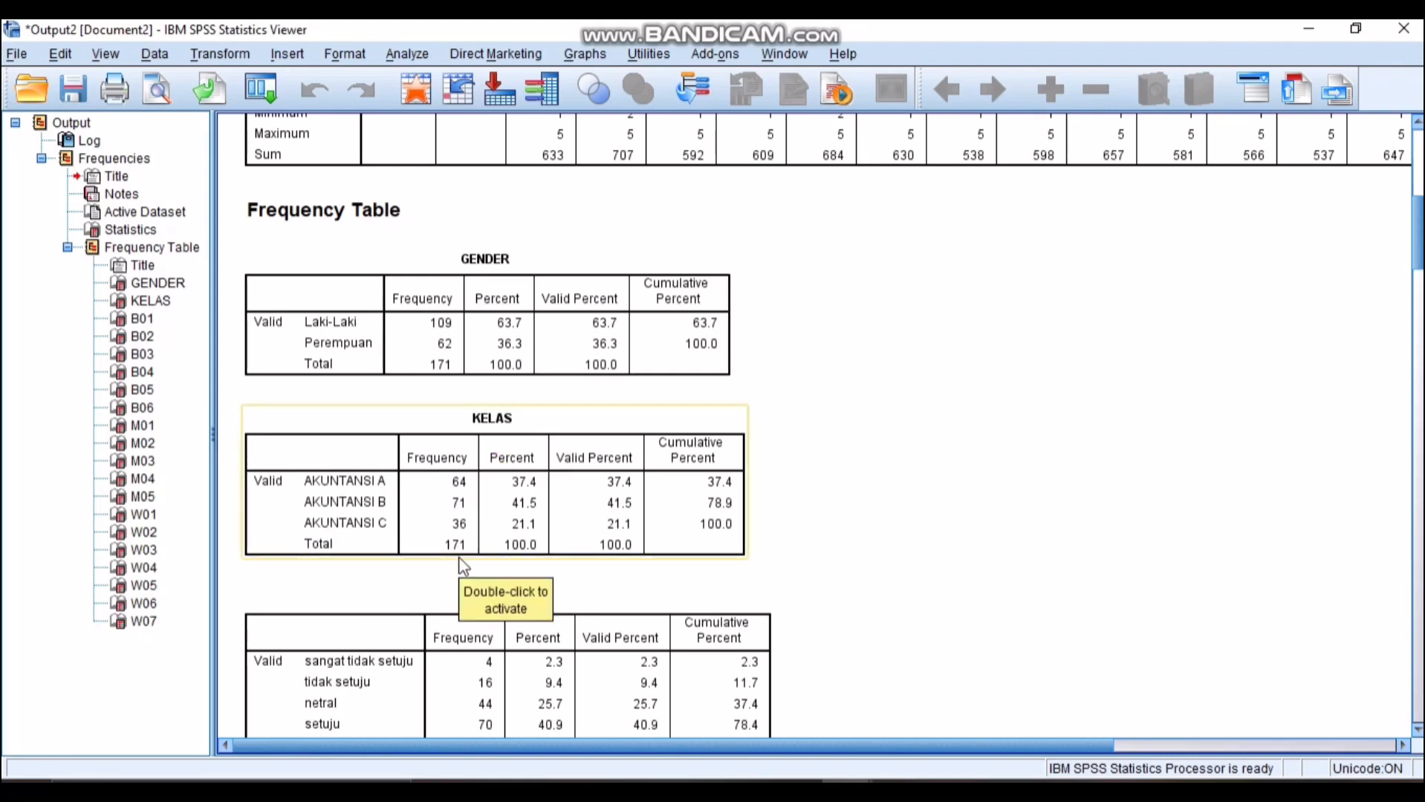
{"action": "scroll", "coordinate": [843, 547], "scroll_direction": "down", "scroll_amount": 5}
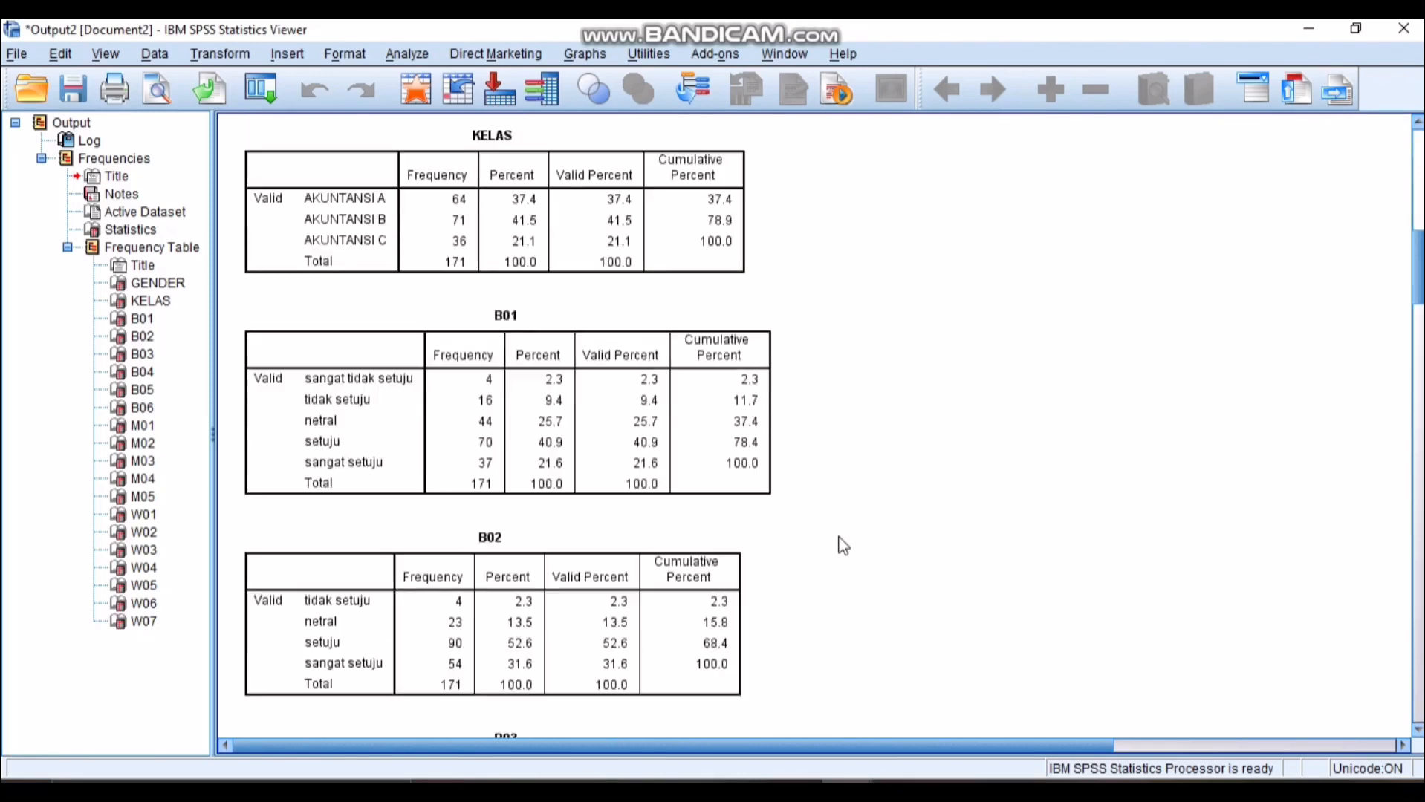
{"action": "scroll", "coordinate": [843, 546], "scroll_direction": "down", "scroll_amount": 20}
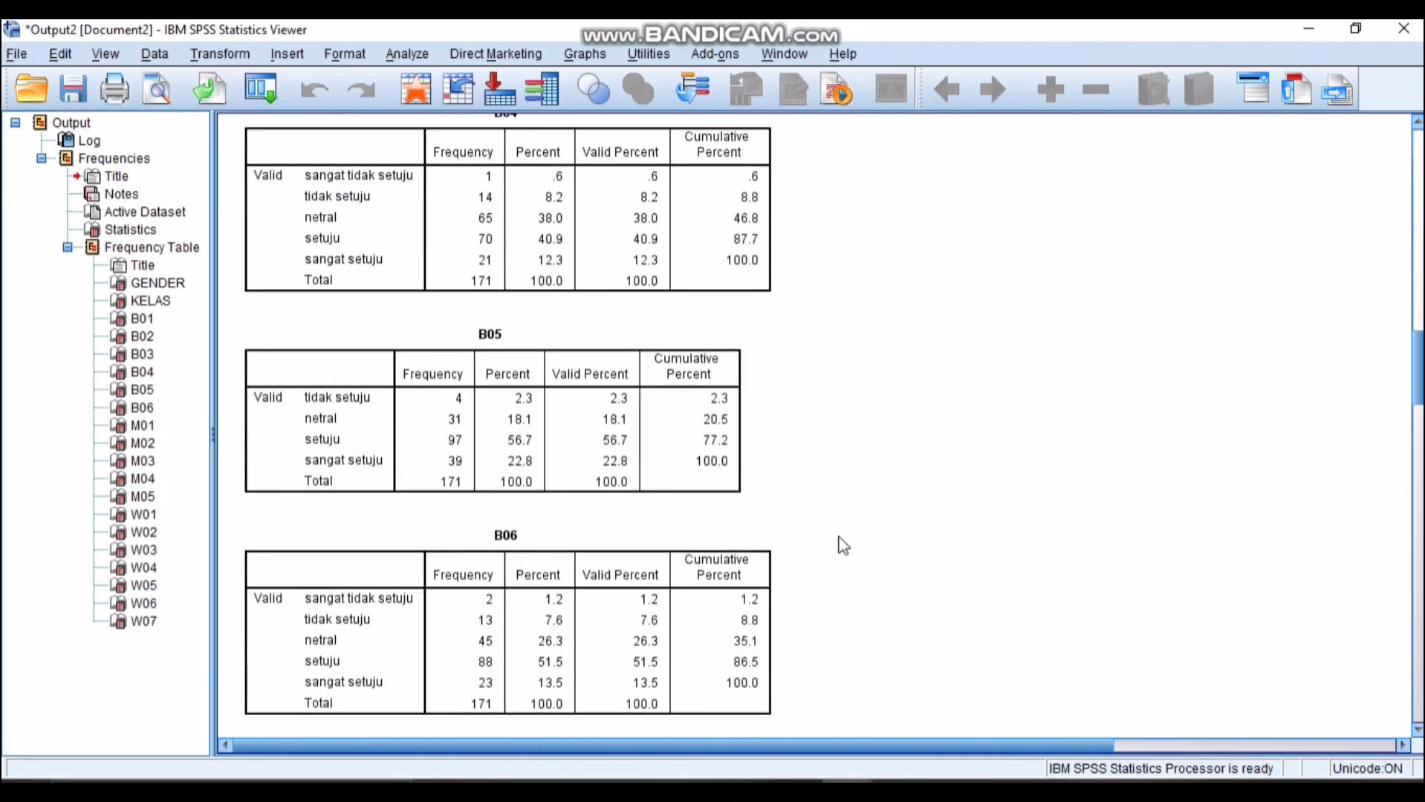
{"action": "scroll", "coordinate": [843, 546], "scroll_direction": "down", "scroll_amount": 20}
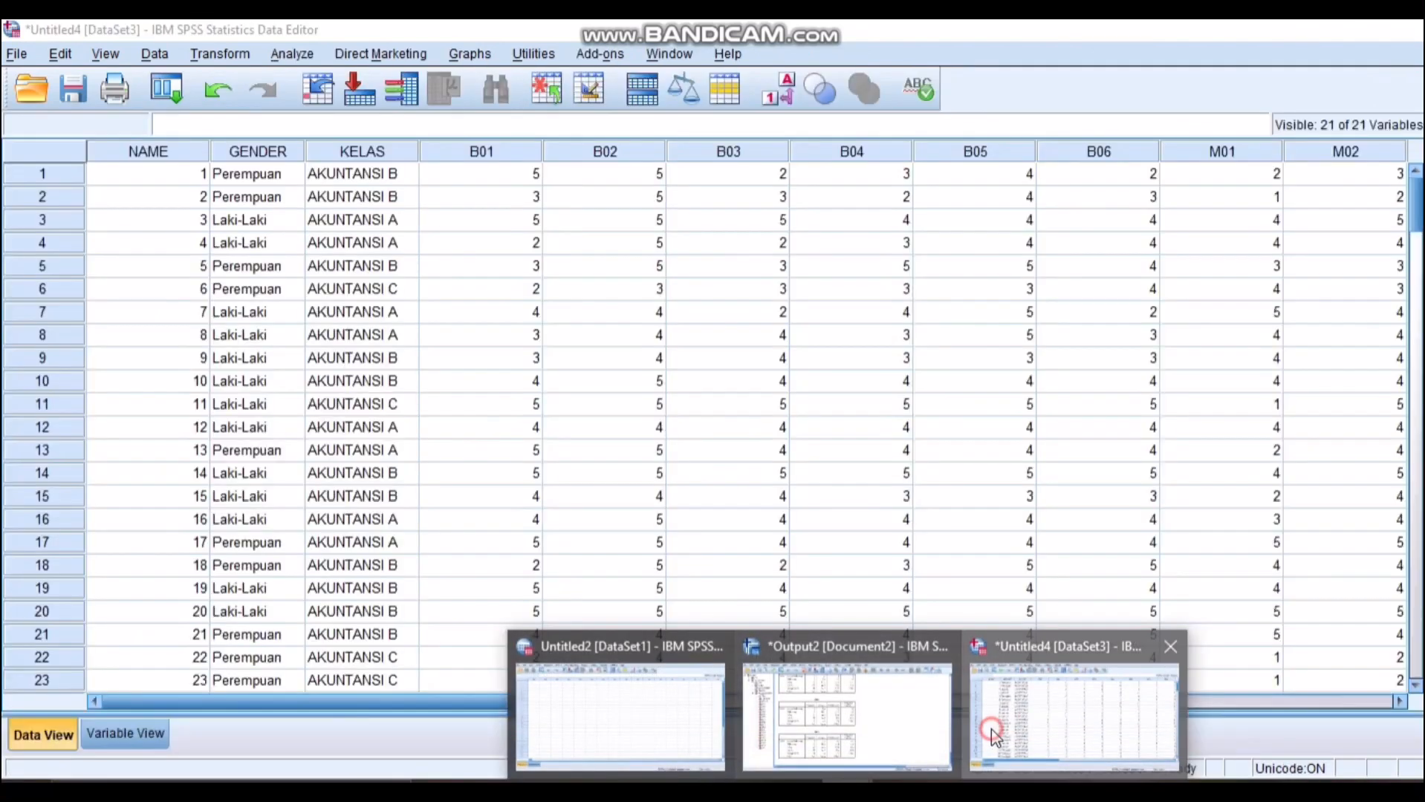
Step: Return to the Untitled4 data set and set up a Reliability Analysis with B01 through B06 as the items
{"action": "left_click", "coordinate": [994, 736]}
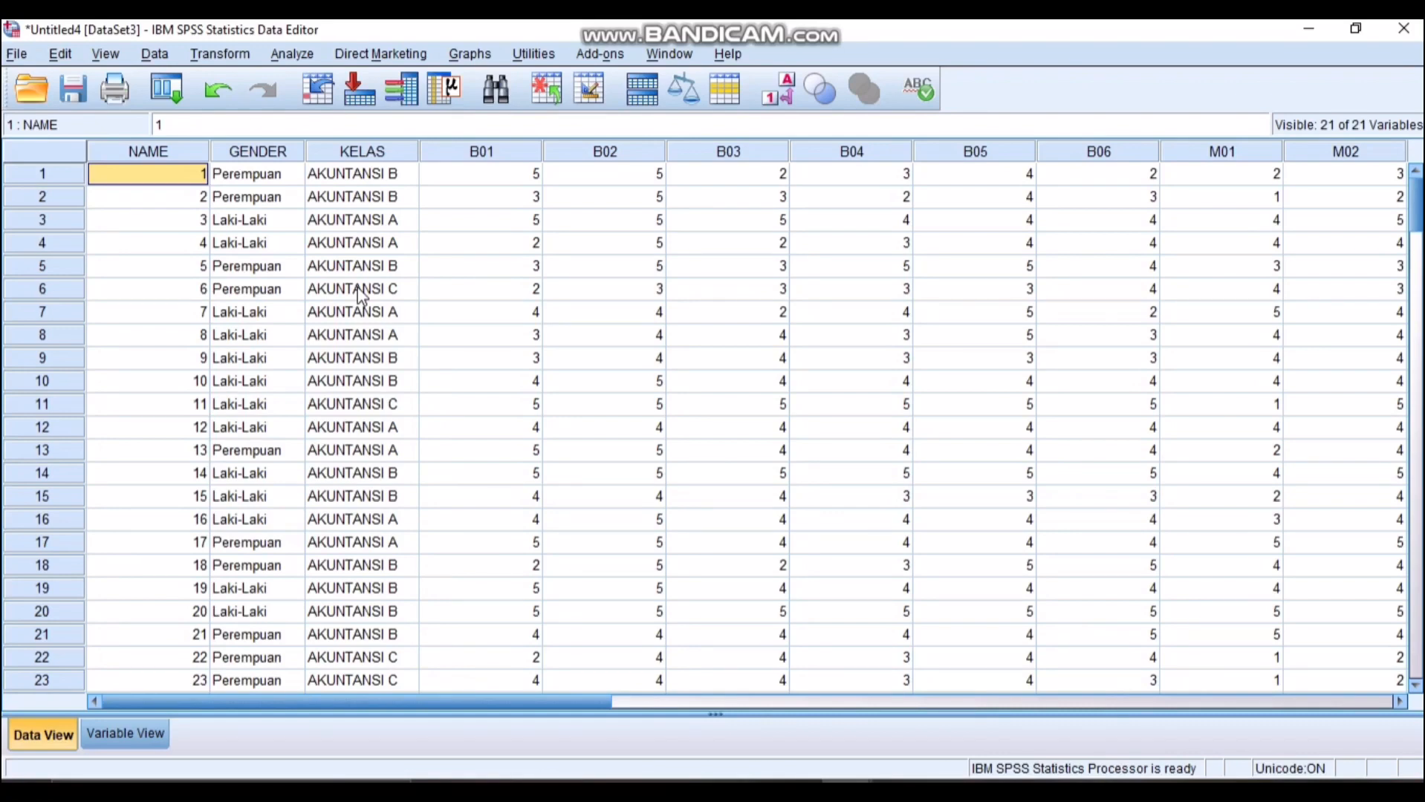
{"action": "left_click", "coordinate": [292, 54]}
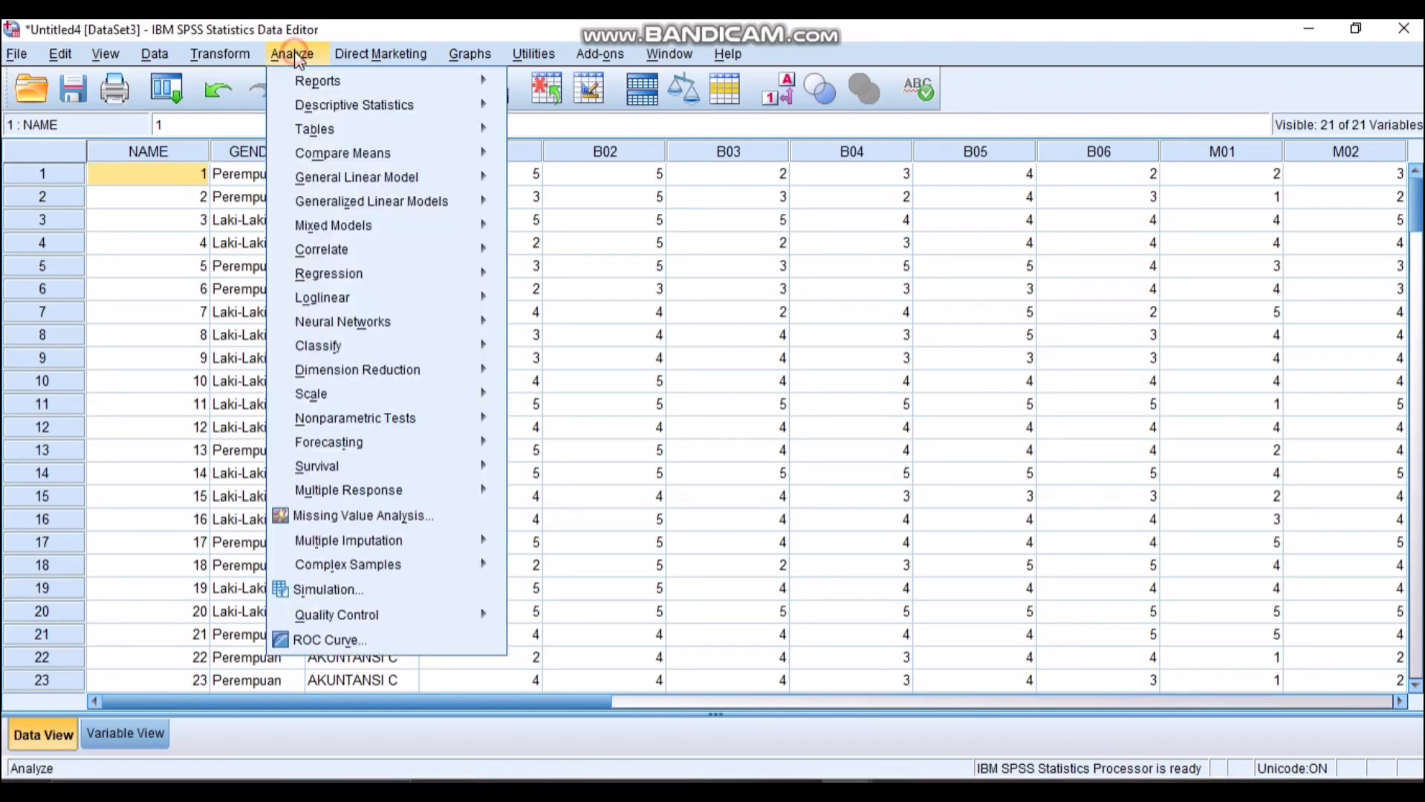
{"action": "mouse_move", "coordinate": [333, 389]}
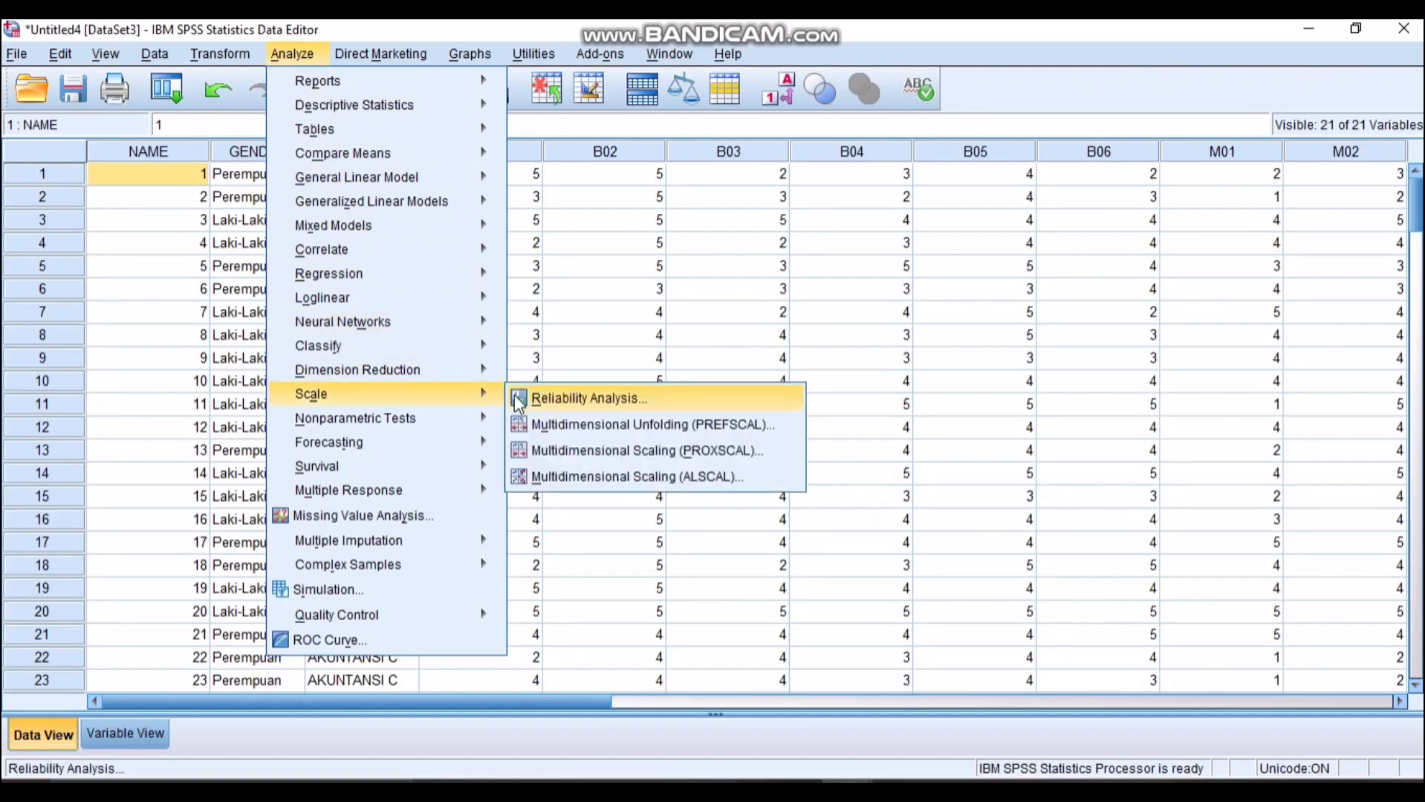
{"action": "left_click", "coordinate": [559, 400]}
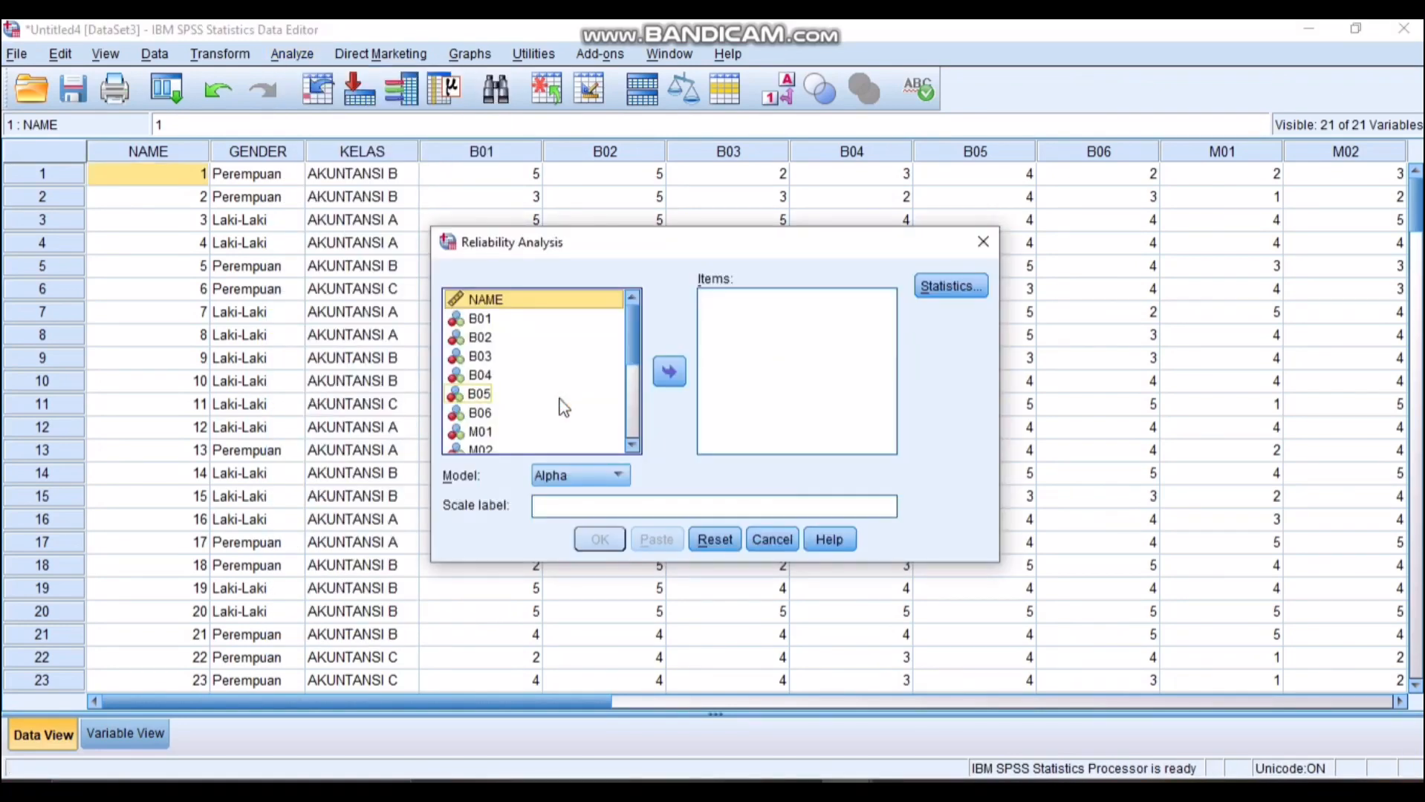
{"action": "left_click", "coordinate": [485, 319]}
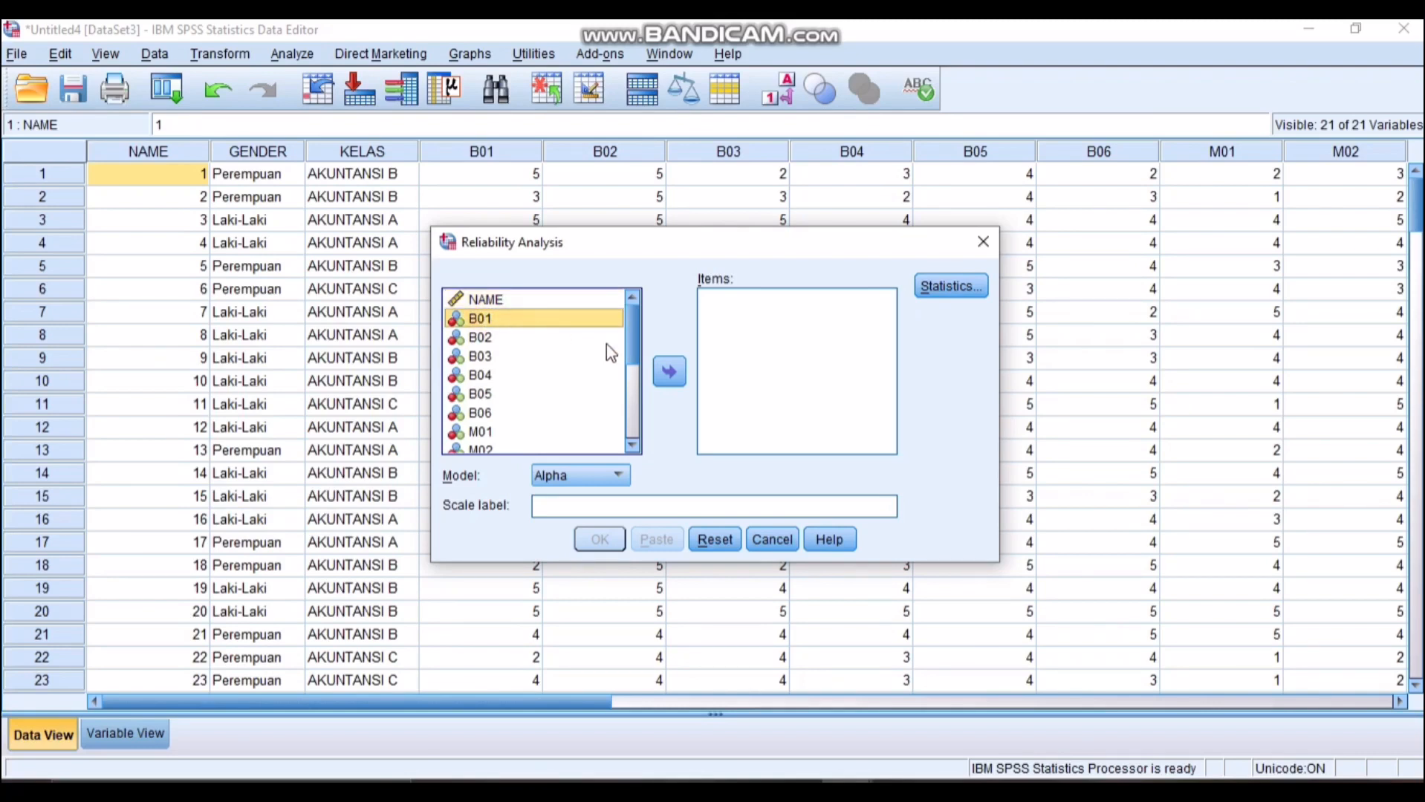
{"action": "left_click", "coordinate": [670, 371]}
{"action": "left_click", "coordinate": [525, 319]}
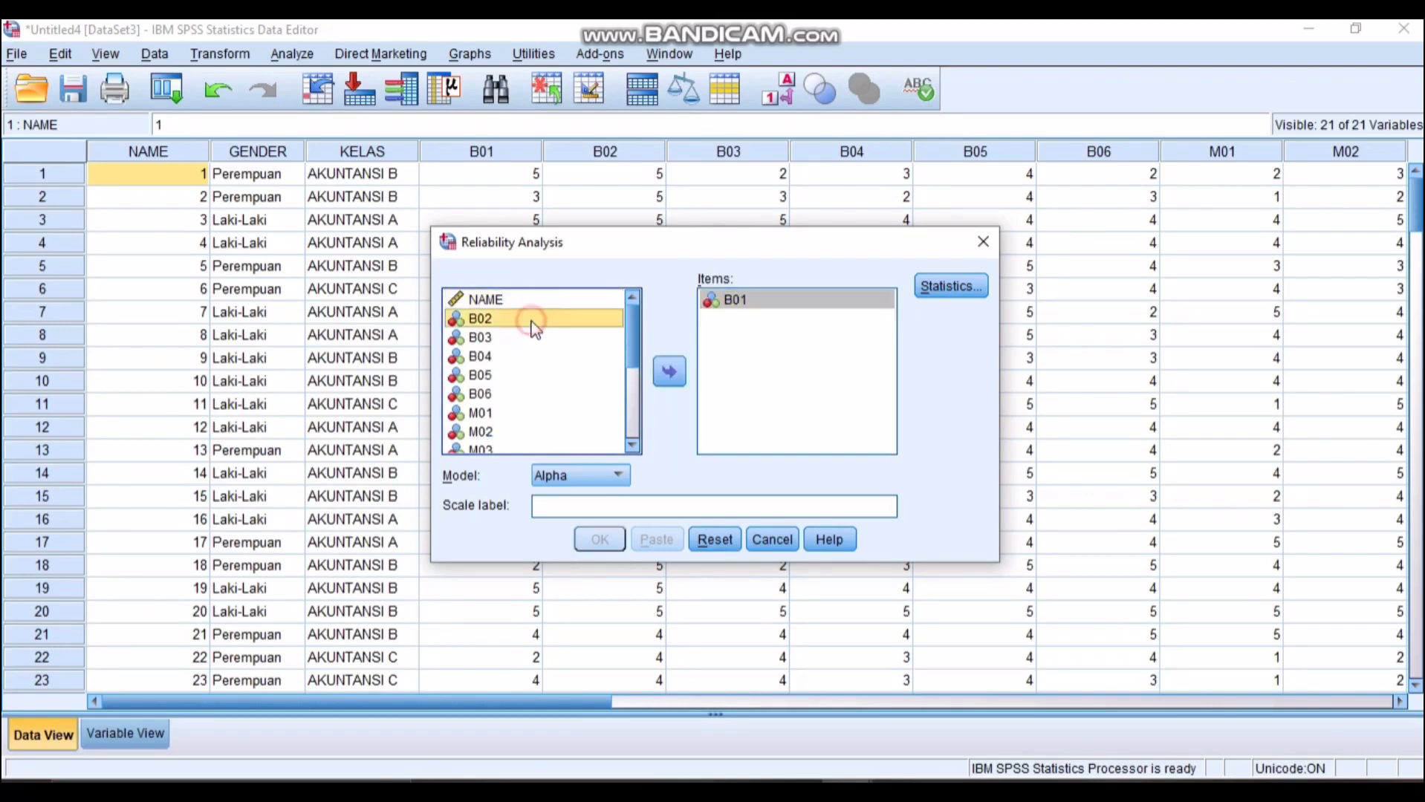
{"action": "left_click", "coordinate": [668, 371]}
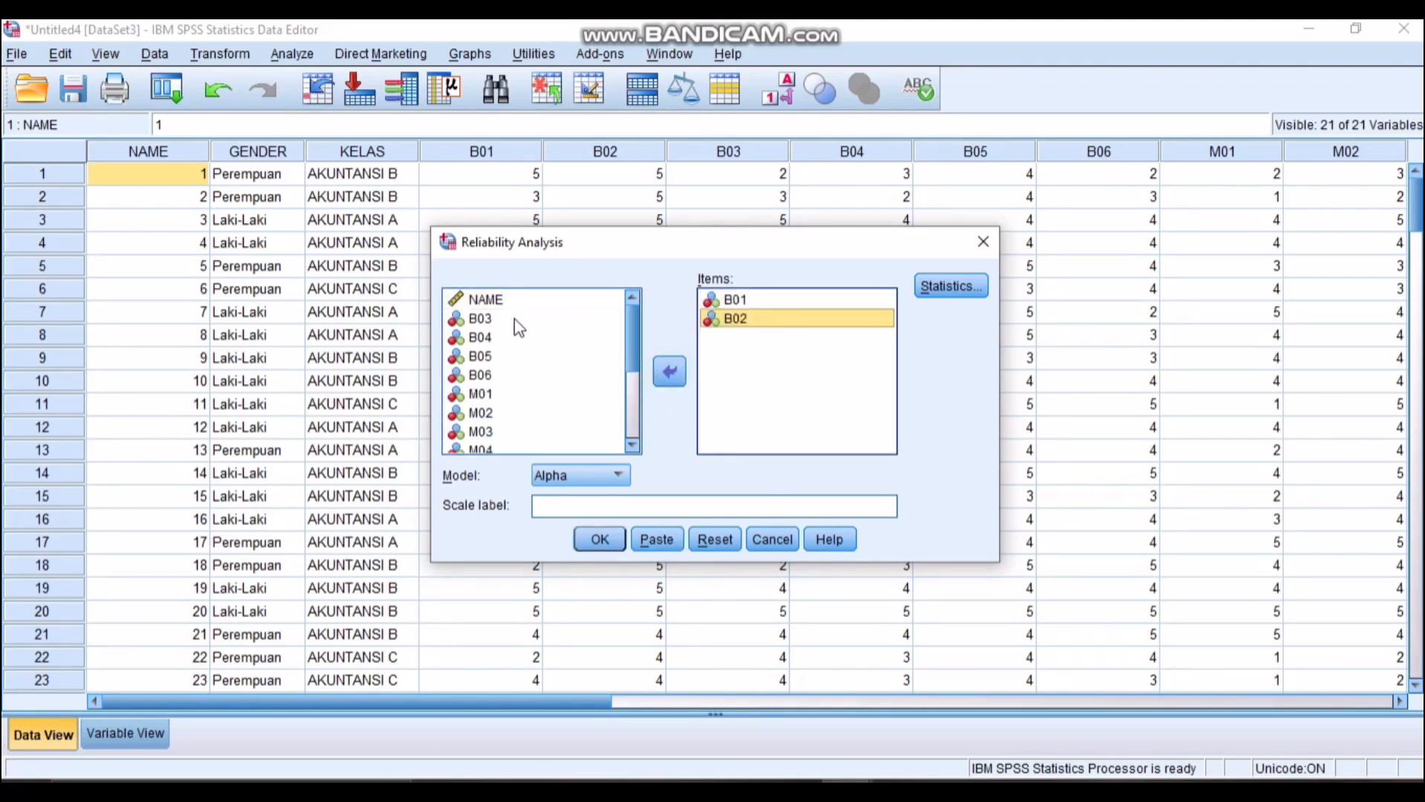
{"action": "left_click", "coordinate": [514, 319]}
{"action": "left_click", "coordinate": [671, 374]}
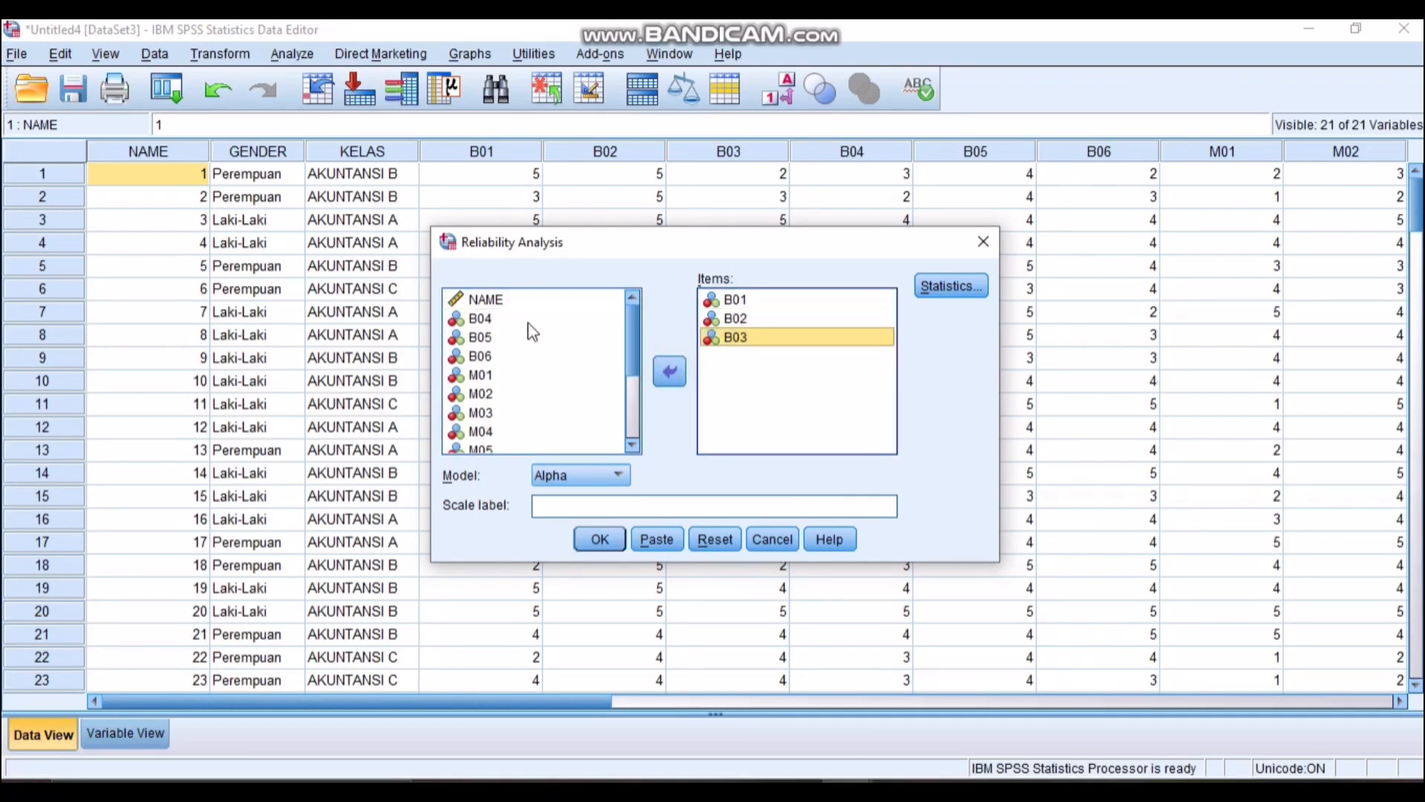
{"action": "left_click", "coordinate": [524, 319]}
{"action": "left_click", "coordinate": [668, 371]}
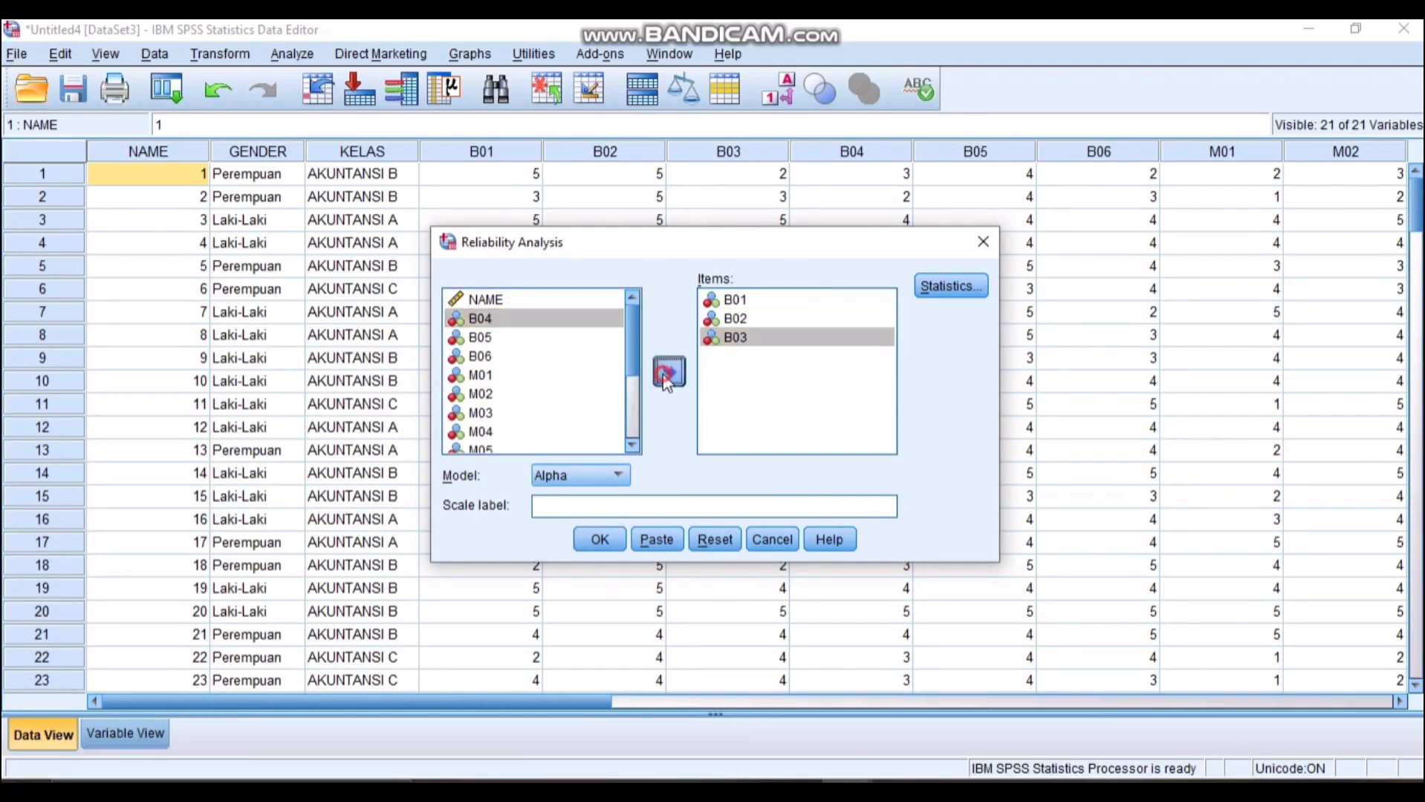
{"action": "left_click", "coordinate": [508, 321]}
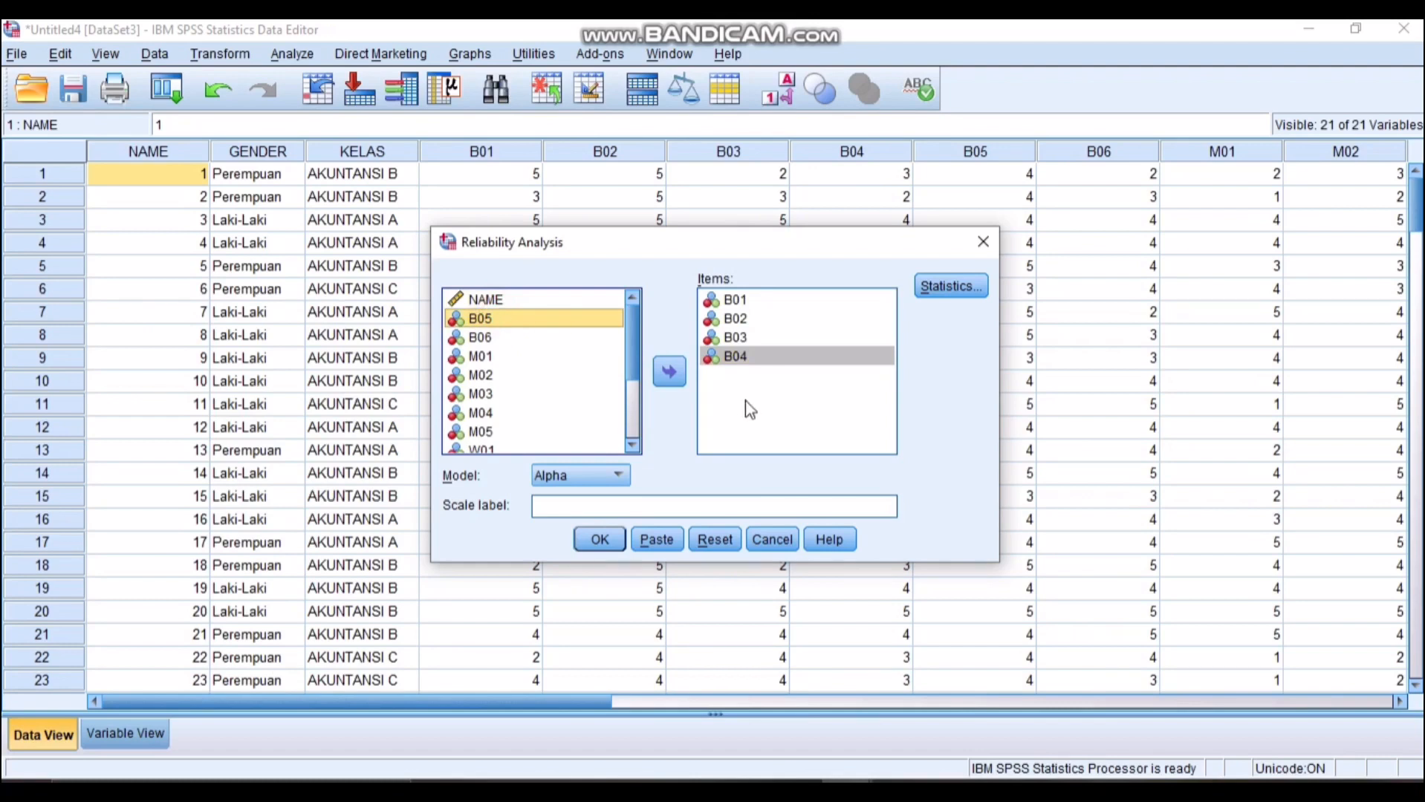
{"action": "left_click", "coordinate": [669, 371]}
{"action": "left_click", "coordinate": [501, 322]}
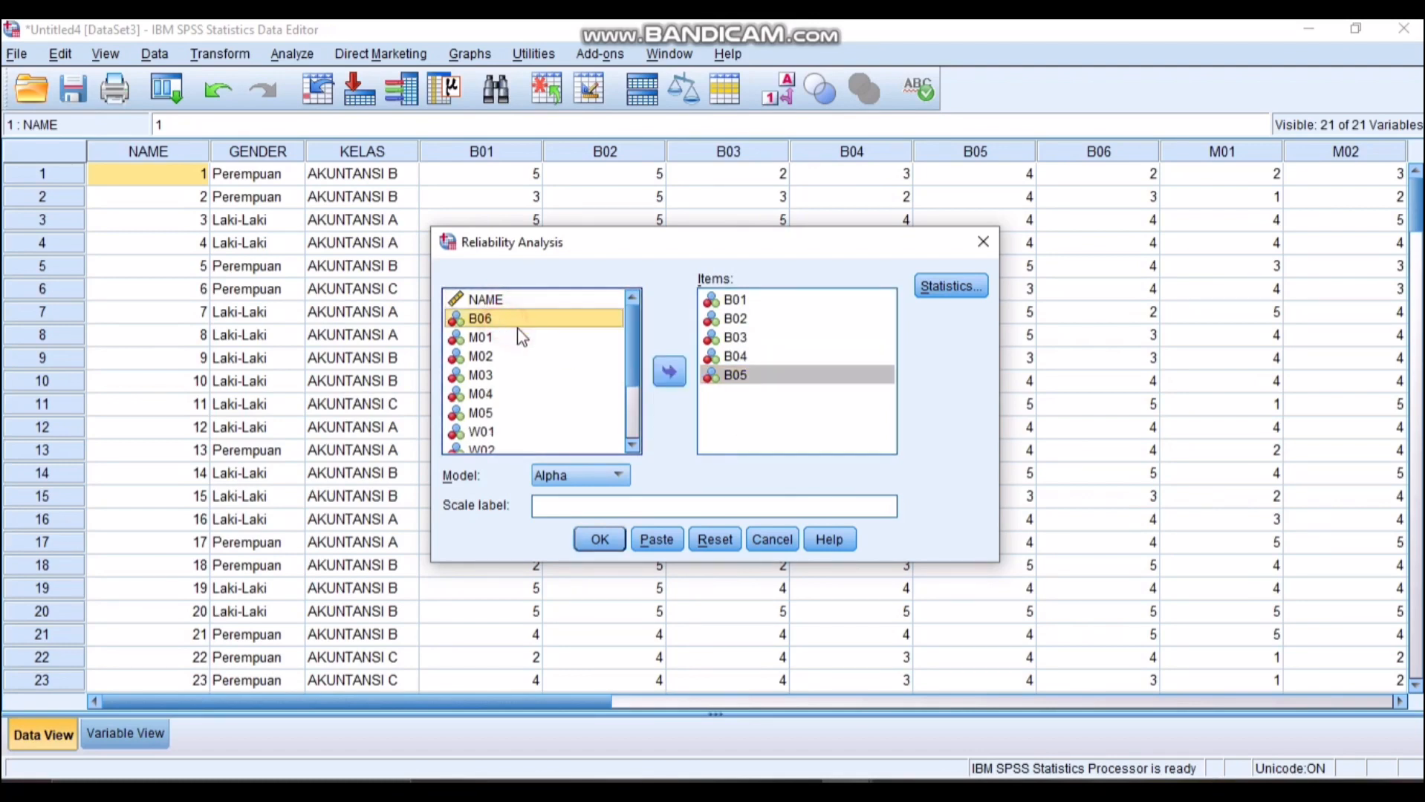
{"action": "left_click", "coordinate": [669, 372]}
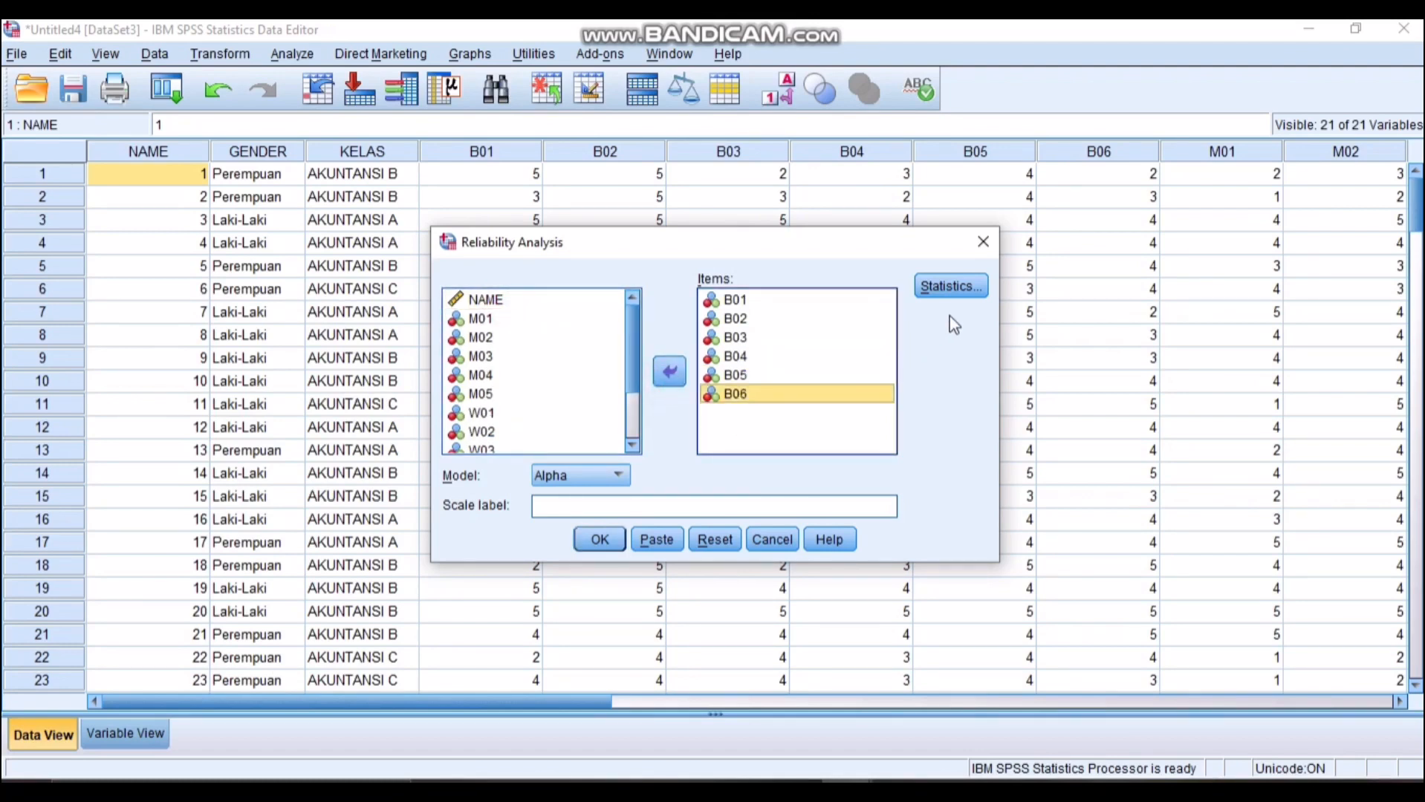
Step: Include descriptives for item, scale and scale if item deleted, and run the reliability analysis
{"action": "left_click", "coordinate": [954, 291]}
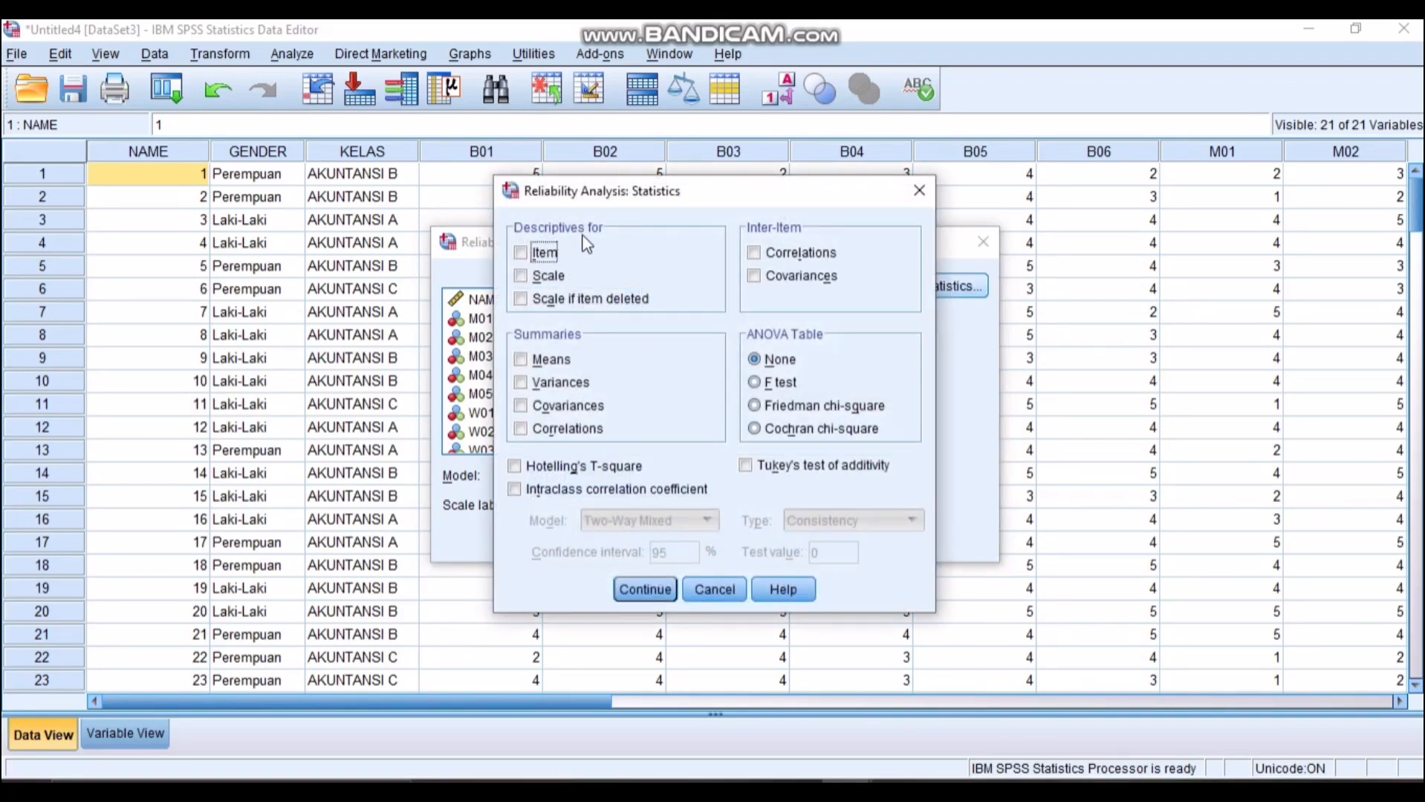
{"action": "left_click", "coordinate": [521, 253]}
{"action": "left_click", "coordinate": [521, 276]}
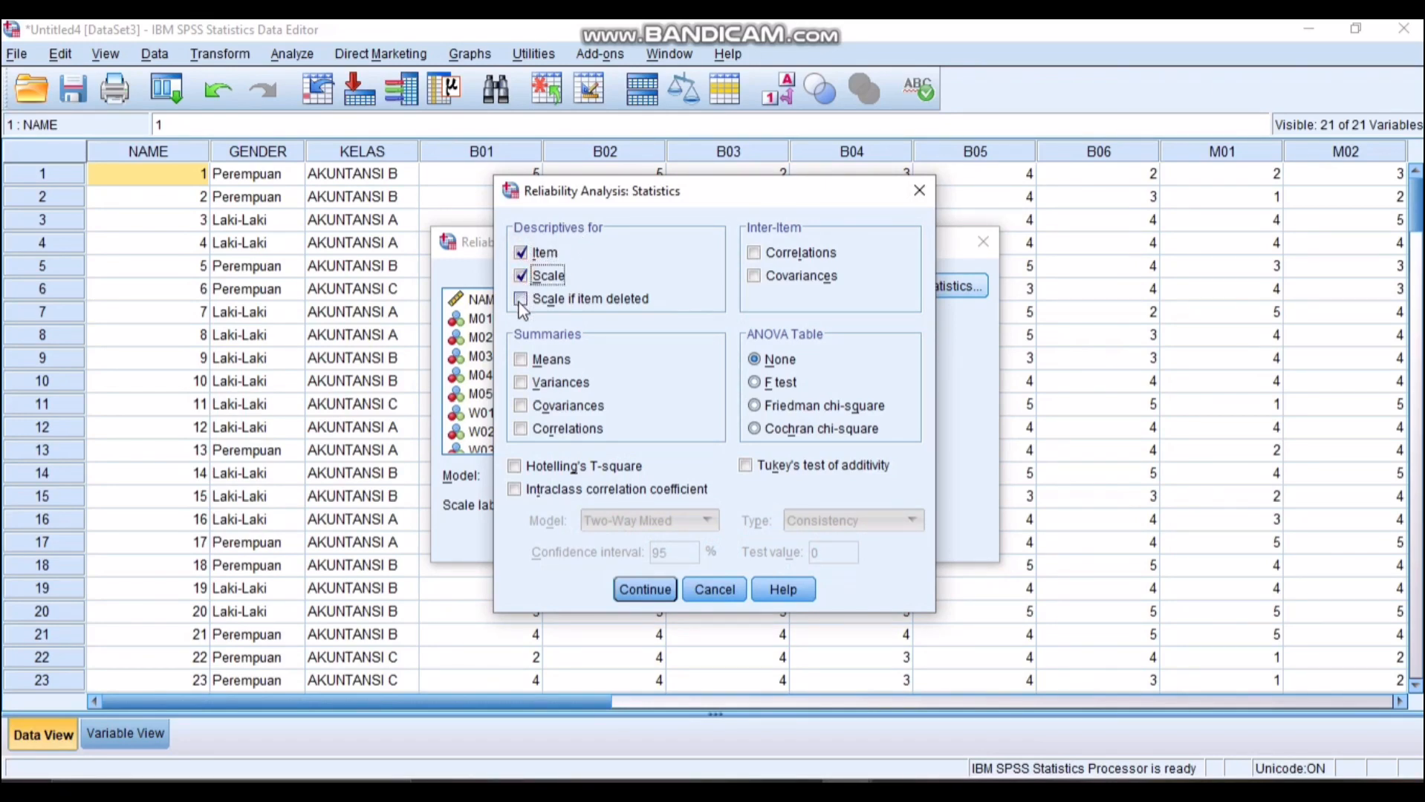
{"action": "left_click", "coordinate": [521, 301]}
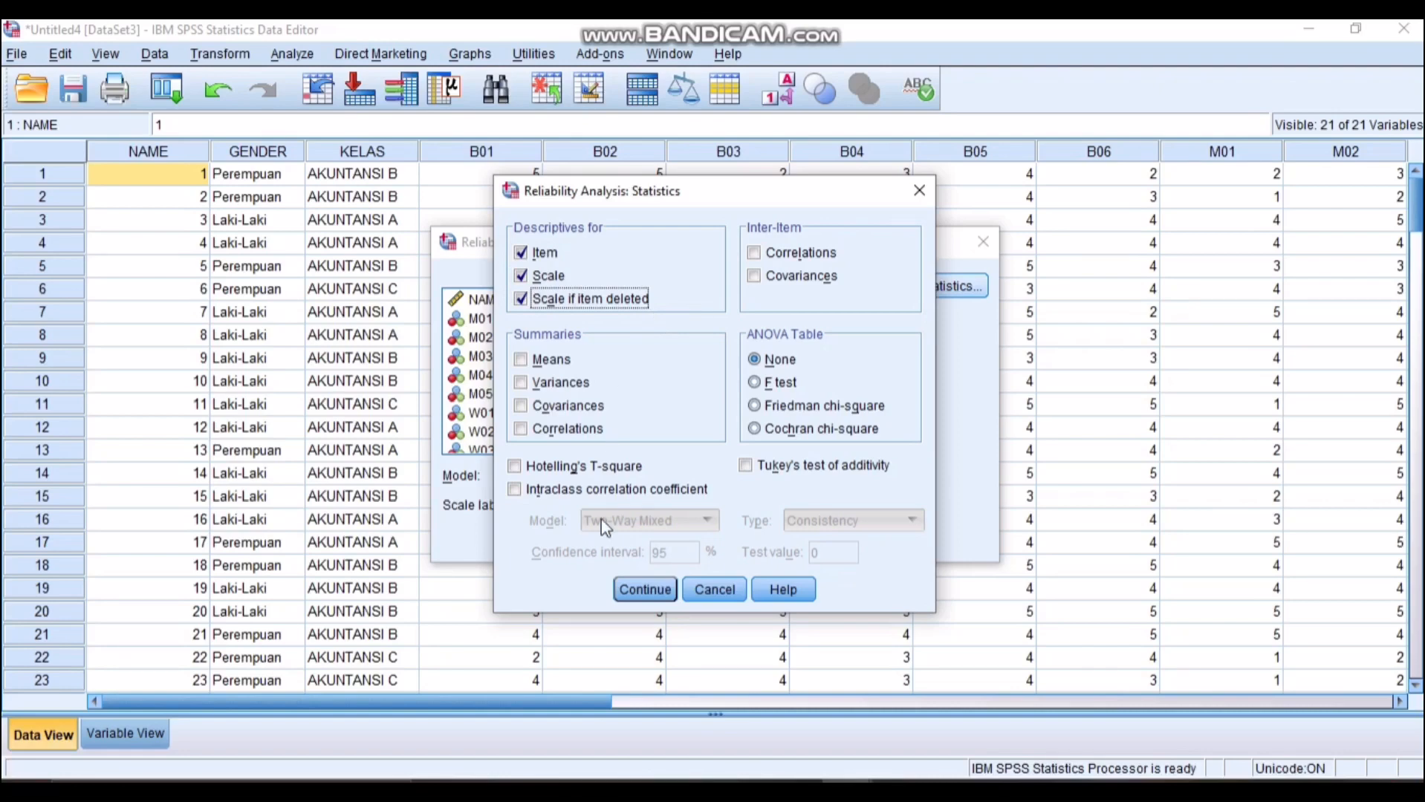
{"action": "left_click", "coordinate": [632, 591]}
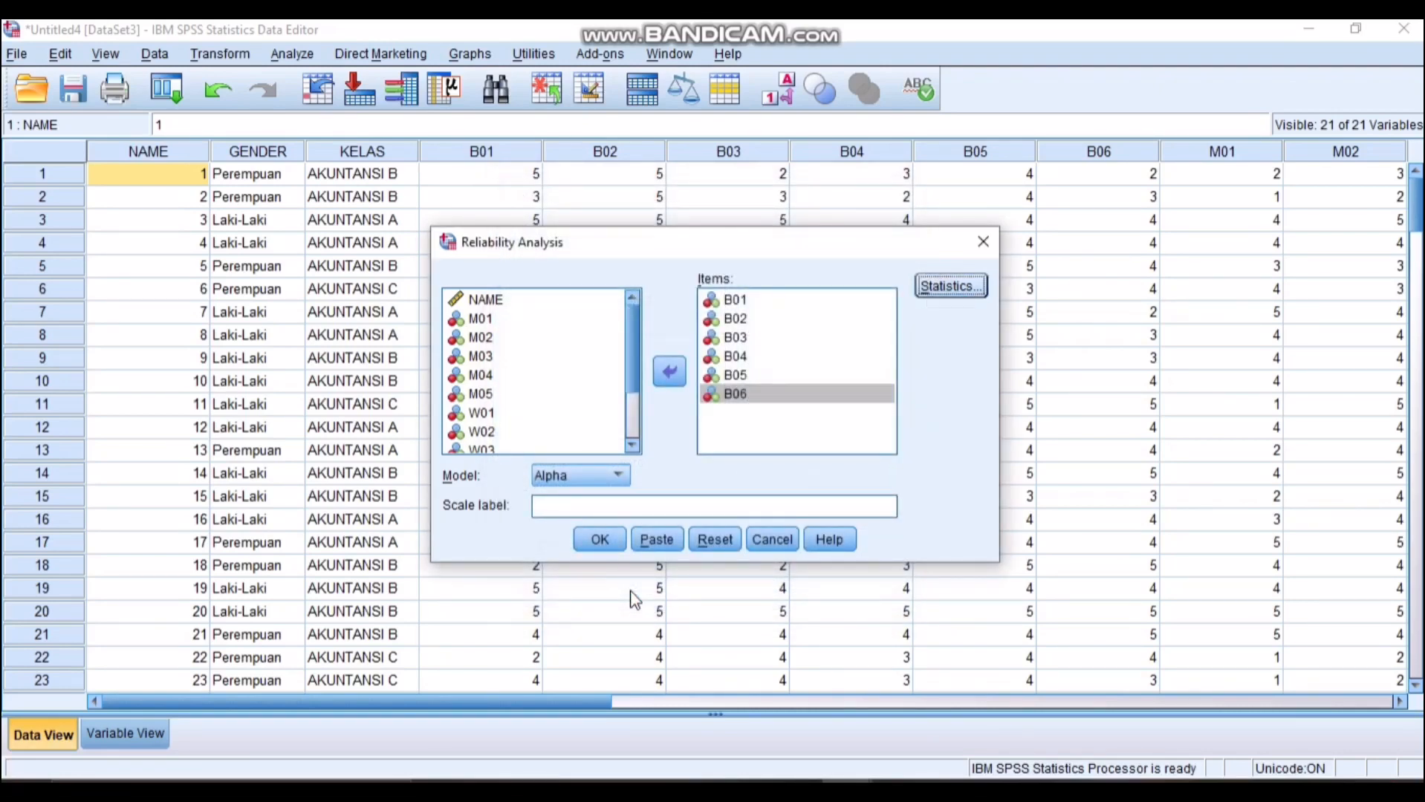
{"action": "left_click", "coordinate": [600, 540]}
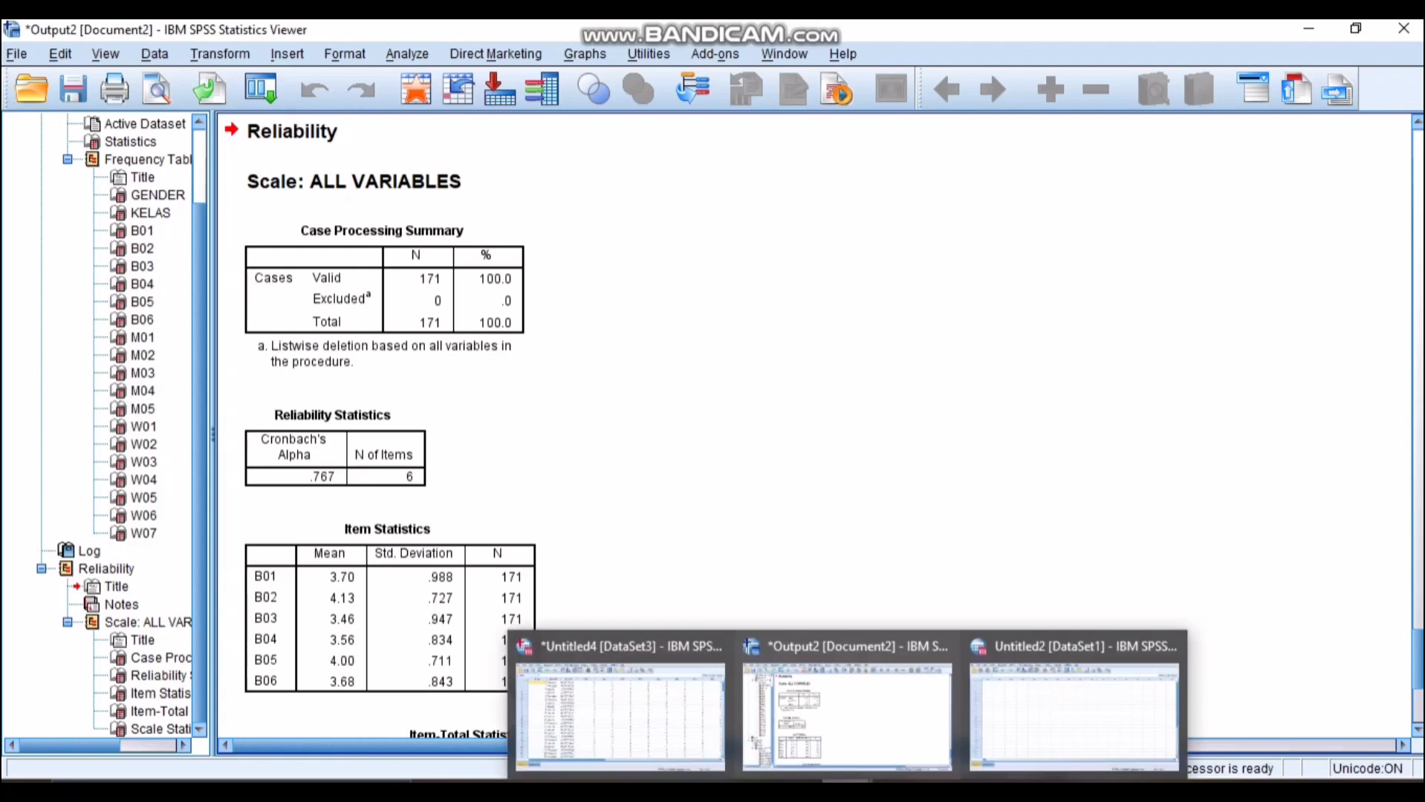
Step: Reopen the Reliability Analysis from the Untitled4 data set and remove B01 through B06 from the items
{"action": "left_click", "coordinate": [636, 718]}
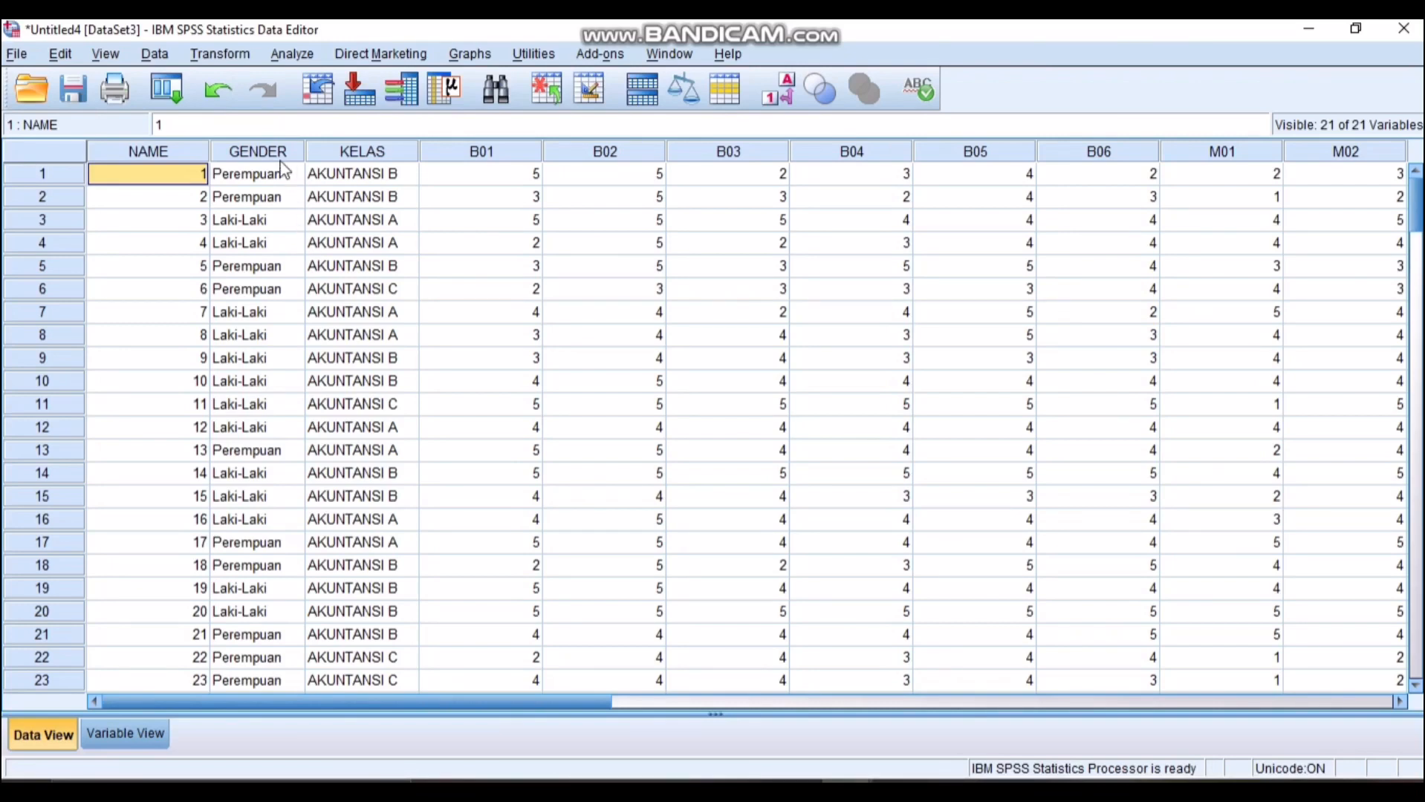
{"action": "left_click", "coordinate": [292, 55]}
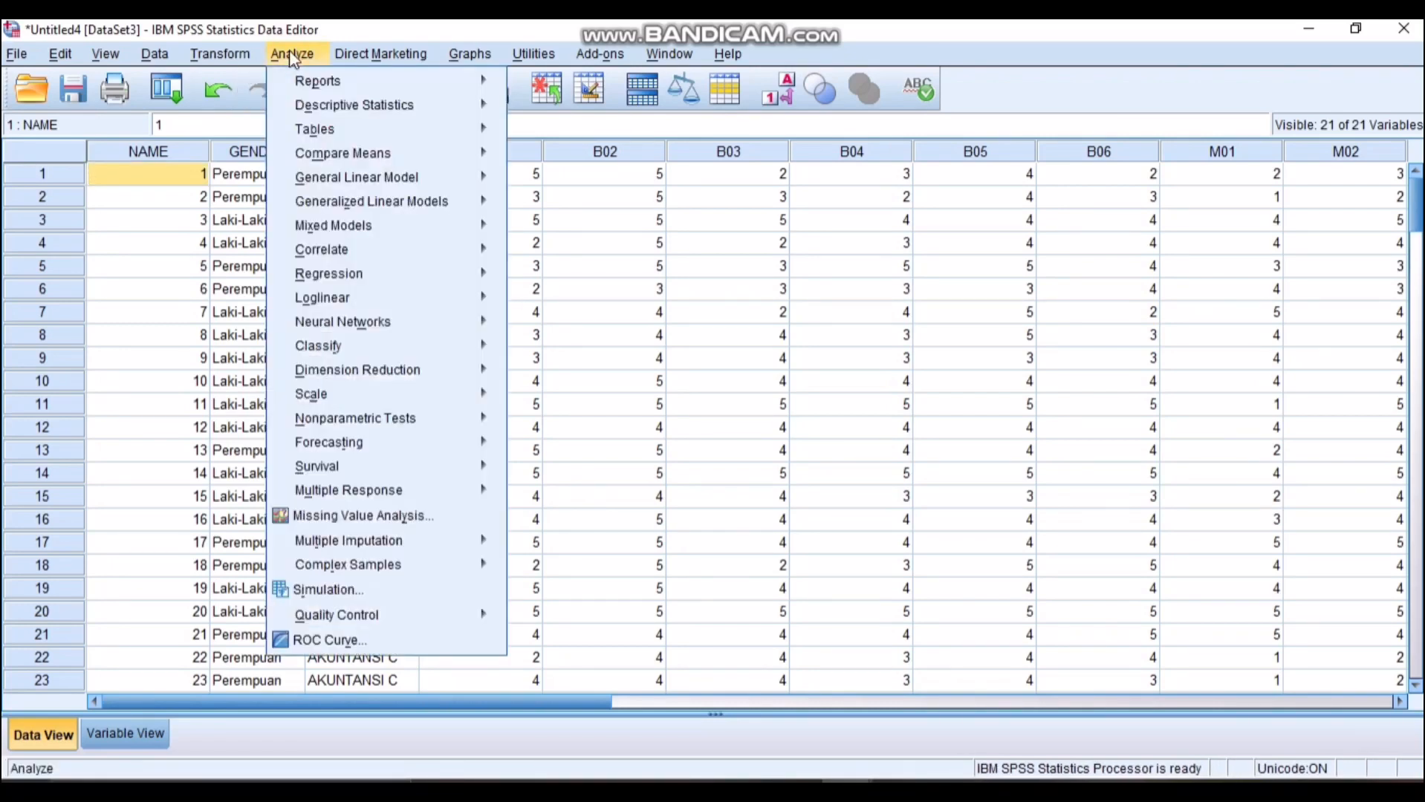
{"action": "mouse_move", "coordinate": [362, 385]}
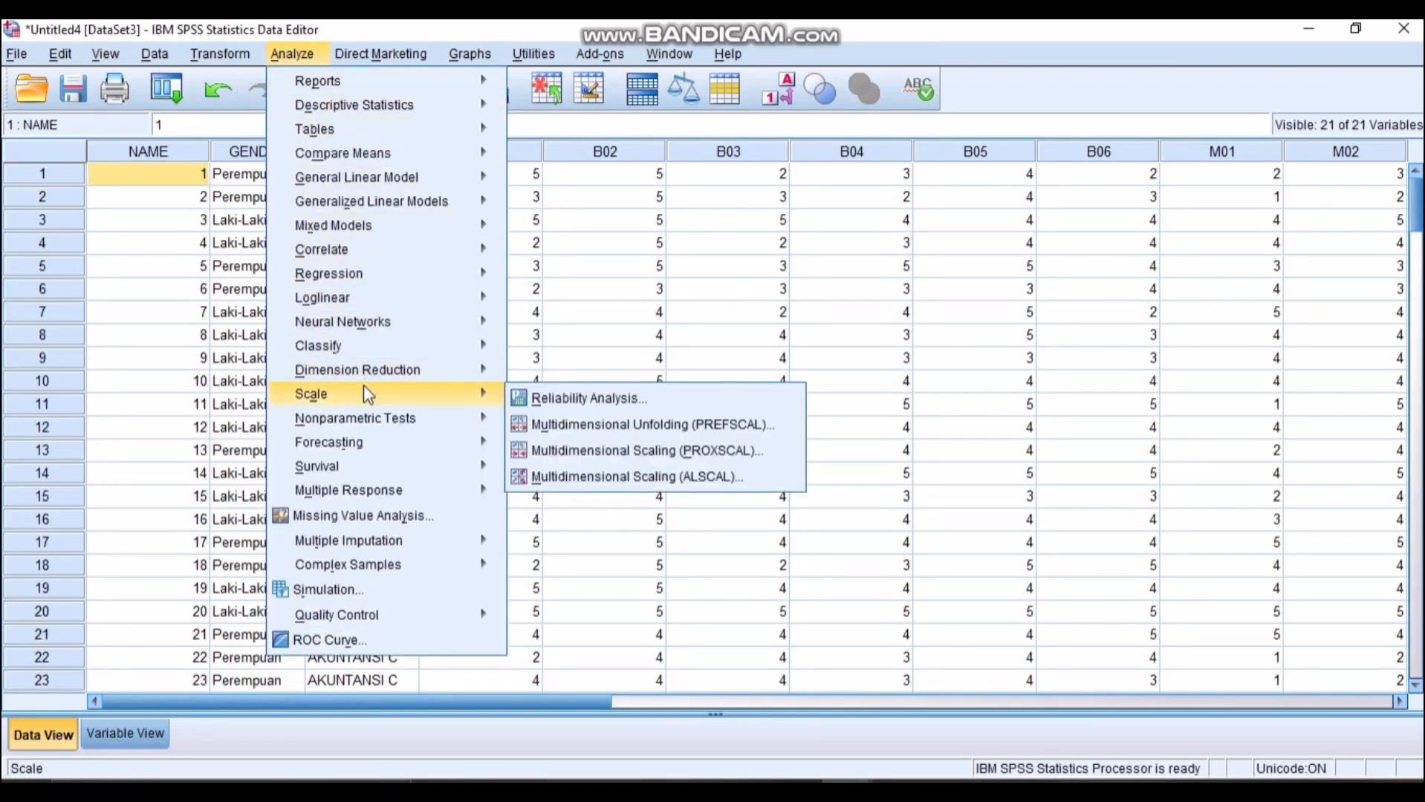
{"action": "left_click", "coordinate": [562, 401]}
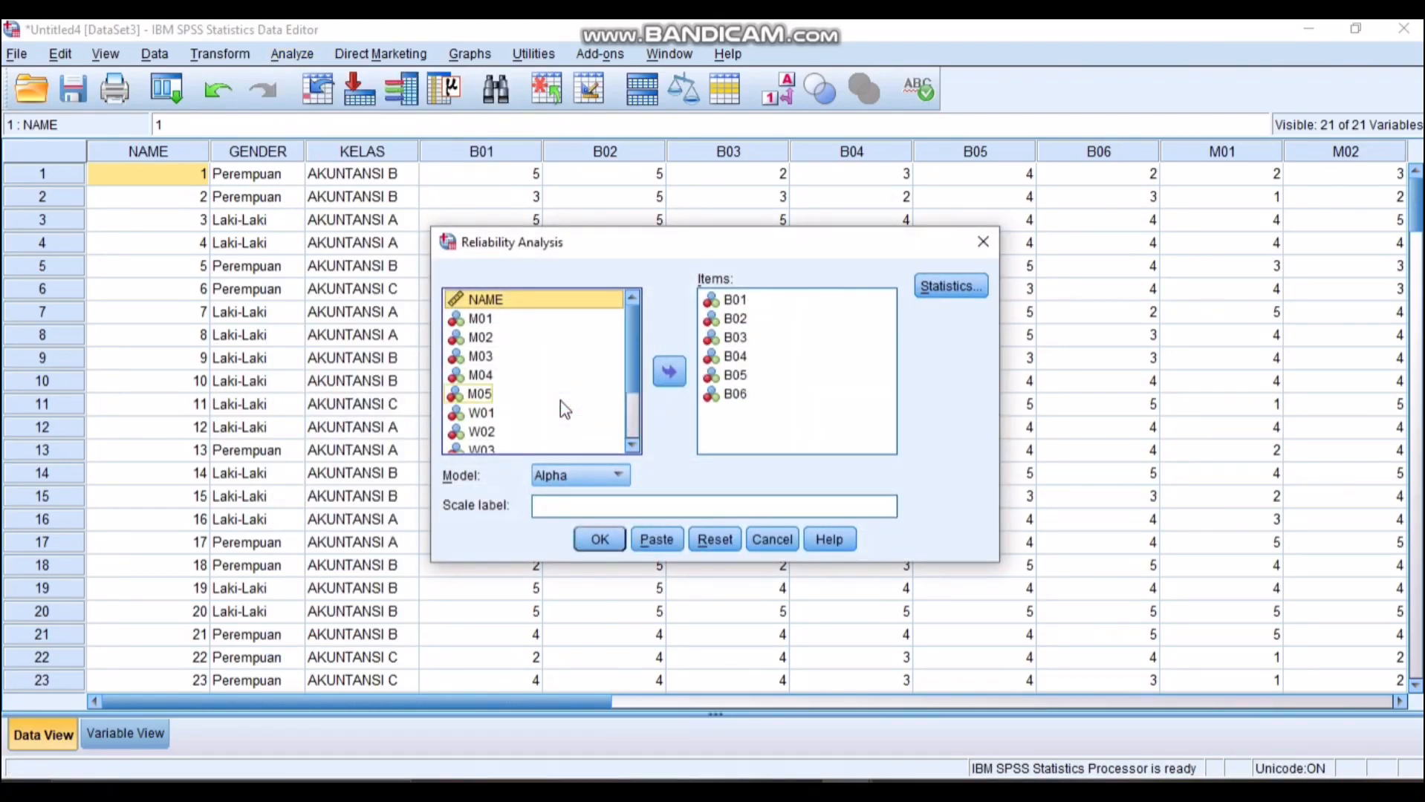
{"action": "left_click", "coordinate": [775, 378]}
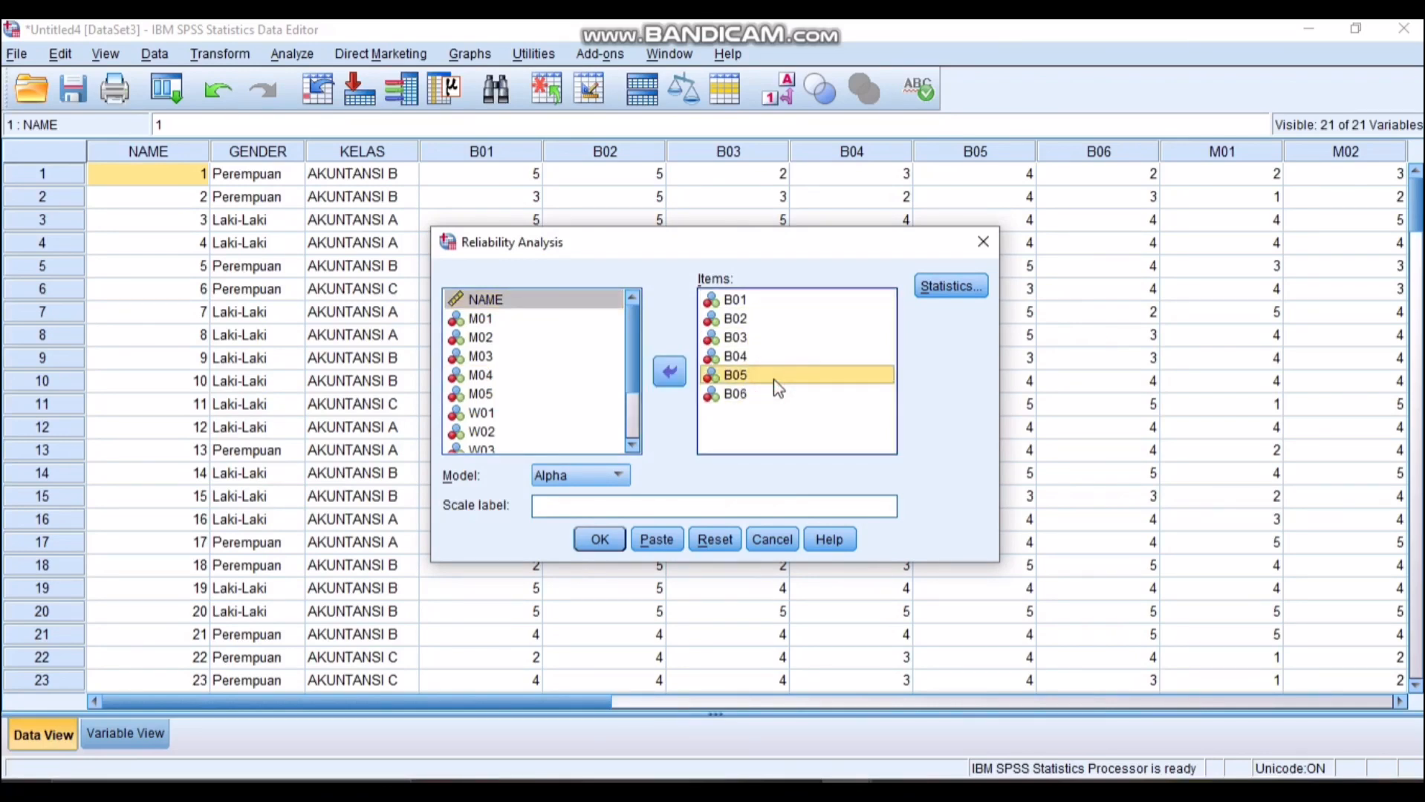
{"action": "key", "text": "ctrl+a"}
{"action": "left_click", "coordinate": [669, 372]}
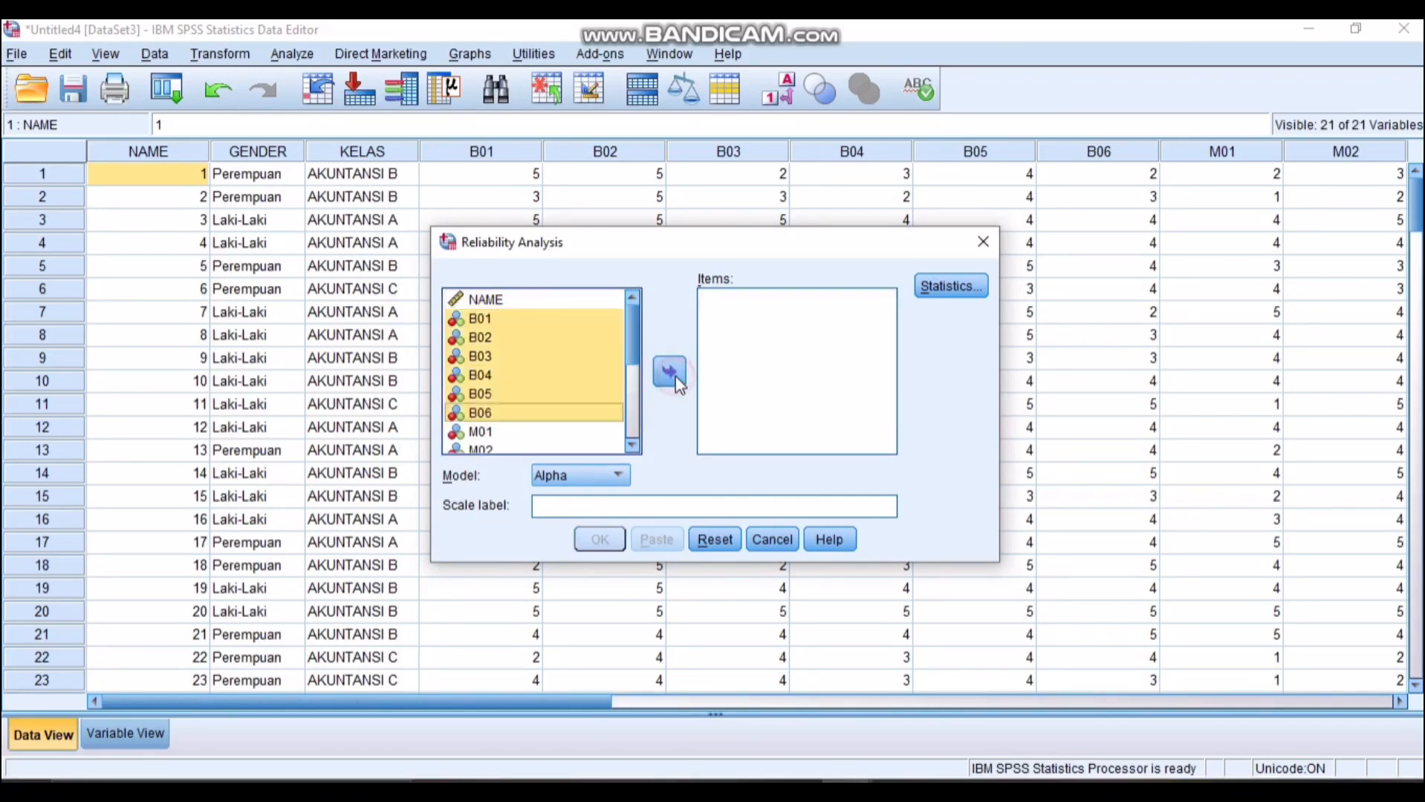
Step: Add M01 through M05 as the items of the reliability analysis
{"action": "left_click", "coordinate": [634, 377]}
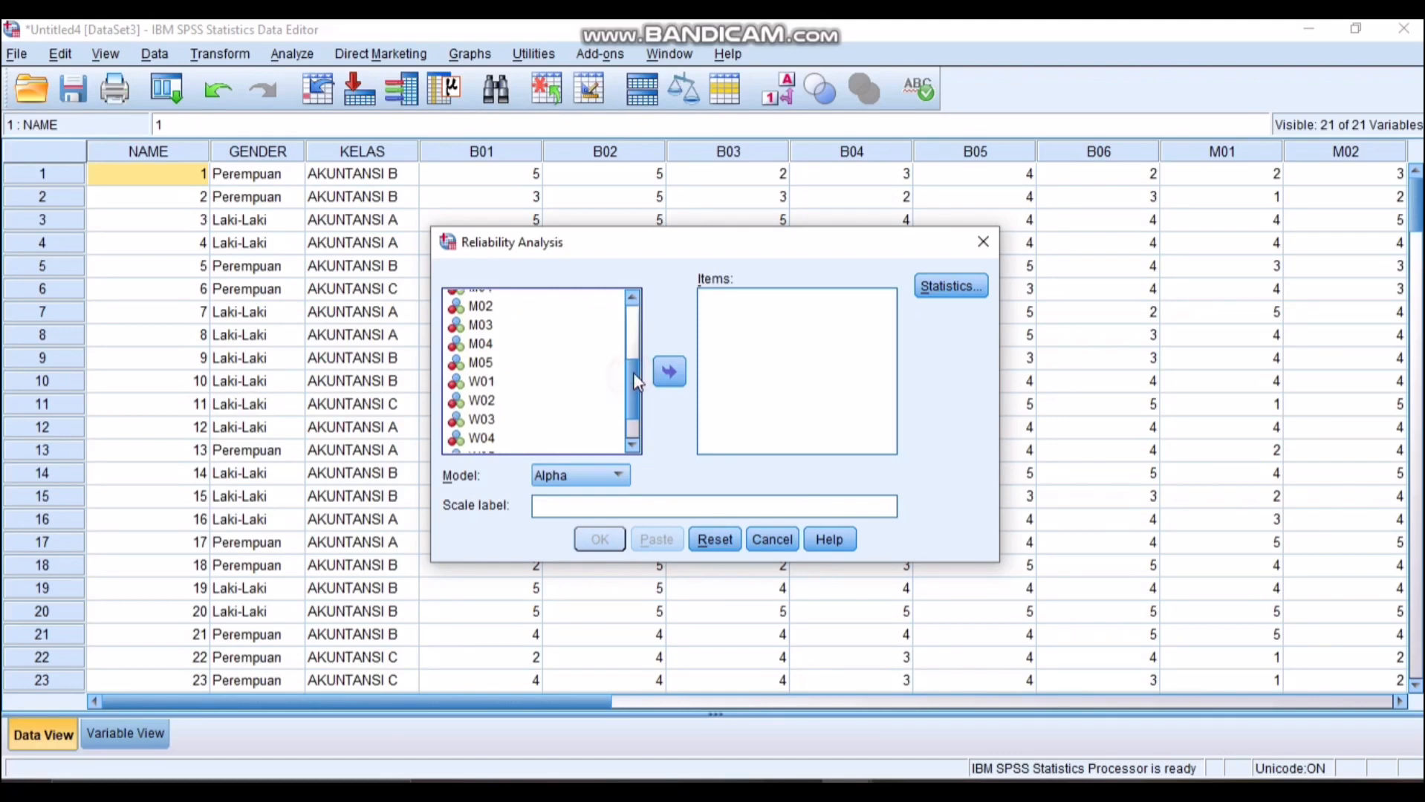
{"action": "scroll", "coordinate": [587, 364], "scroll_direction": "up", "scroll_amount": 1}
{"action": "left_click", "coordinate": [496, 332]}
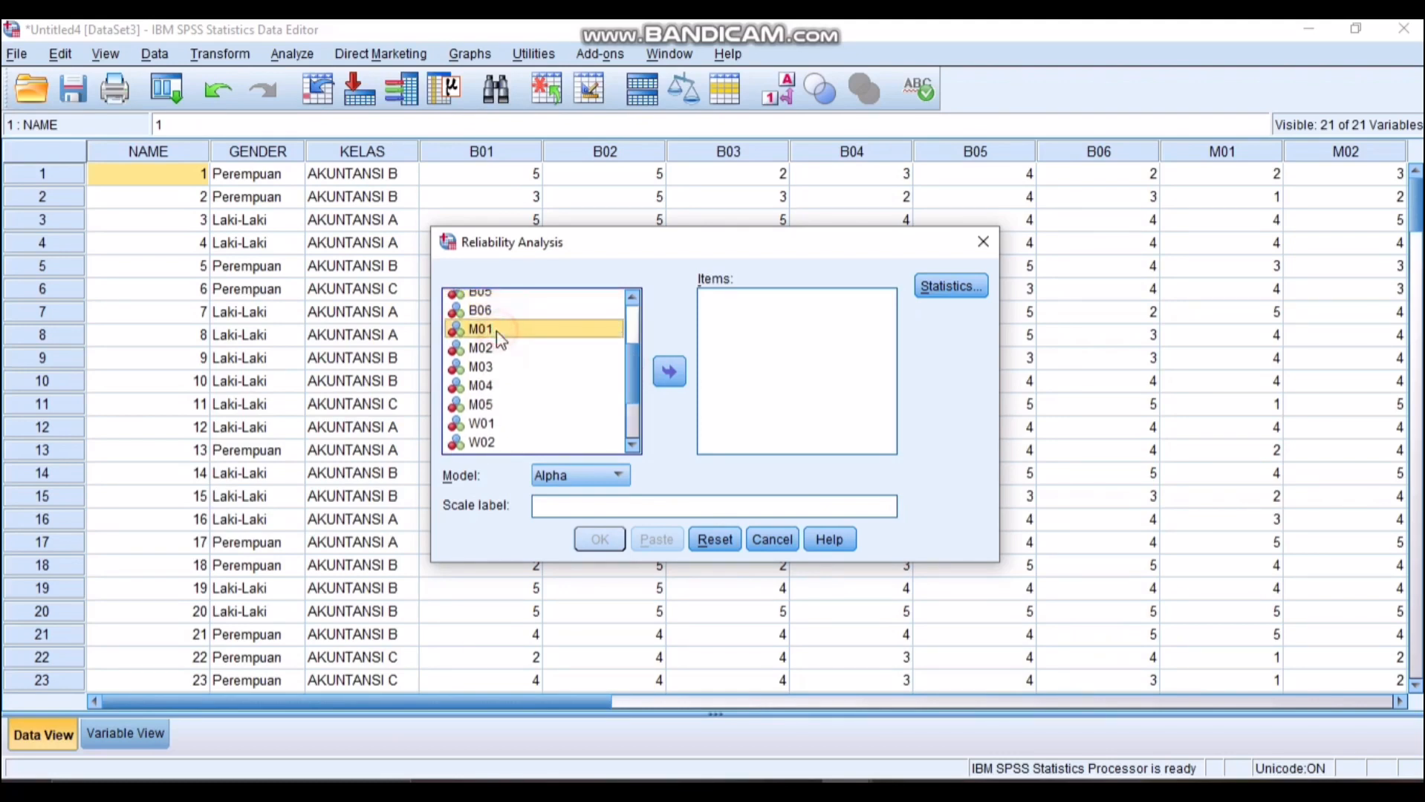
{"action": "double_click", "coordinate": [563, 331]}
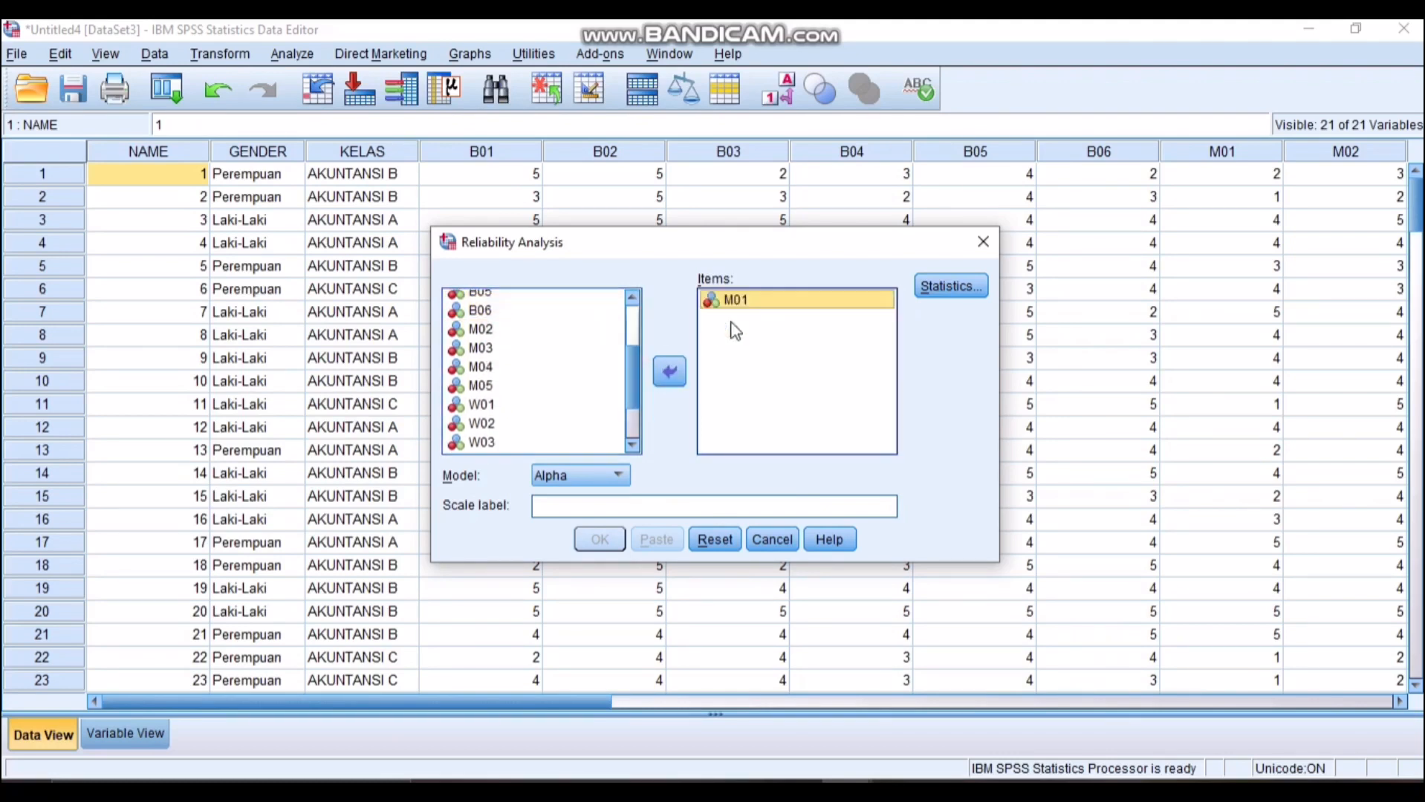
{"action": "double_click", "coordinate": [541, 328]}
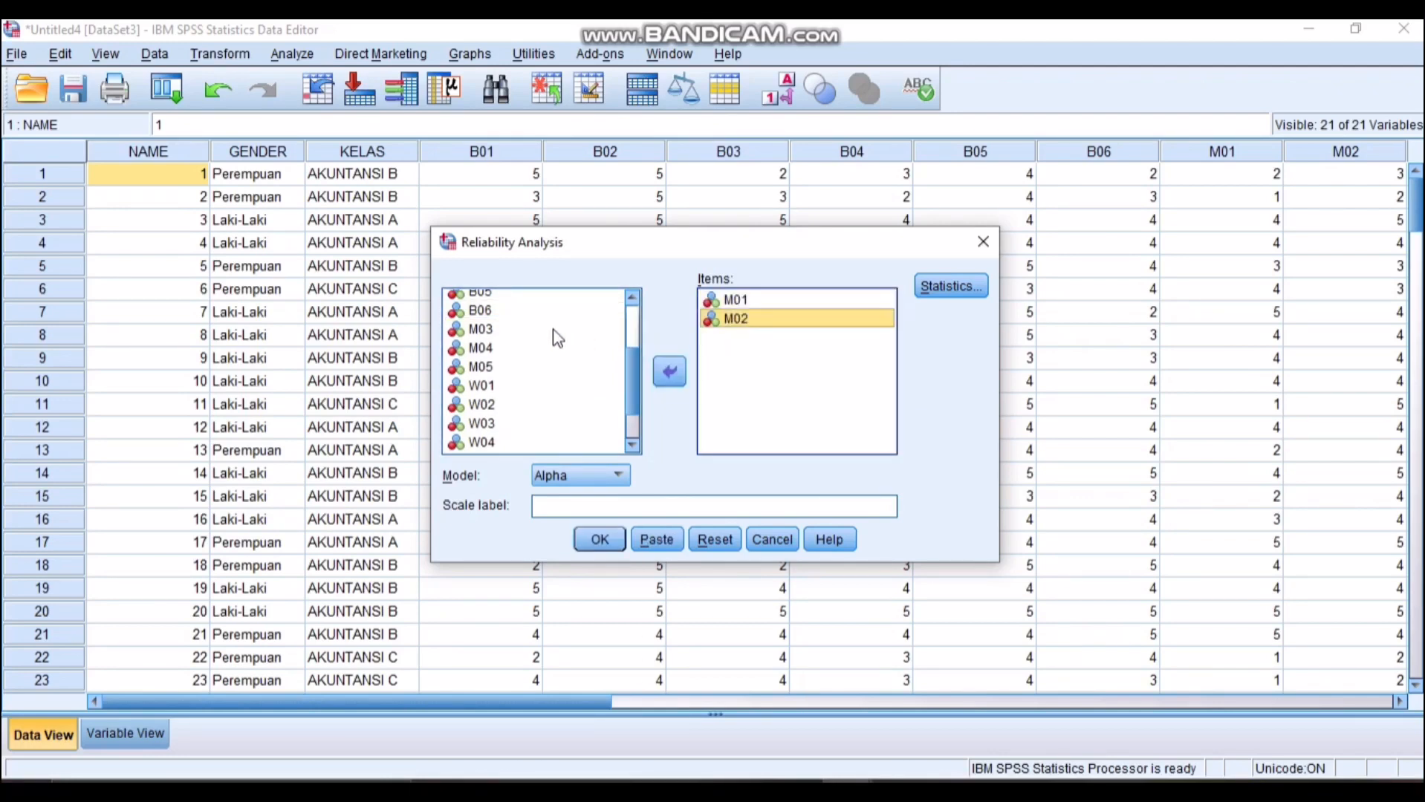
{"action": "left_click_drag", "start_coordinate": [554, 329], "coordinate": [726, 327]}
{"action": "left_click_drag", "start_coordinate": [549, 331], "coordinate": [727, 336]}
{"action": "left_click", "coordinate": [577, 331]}
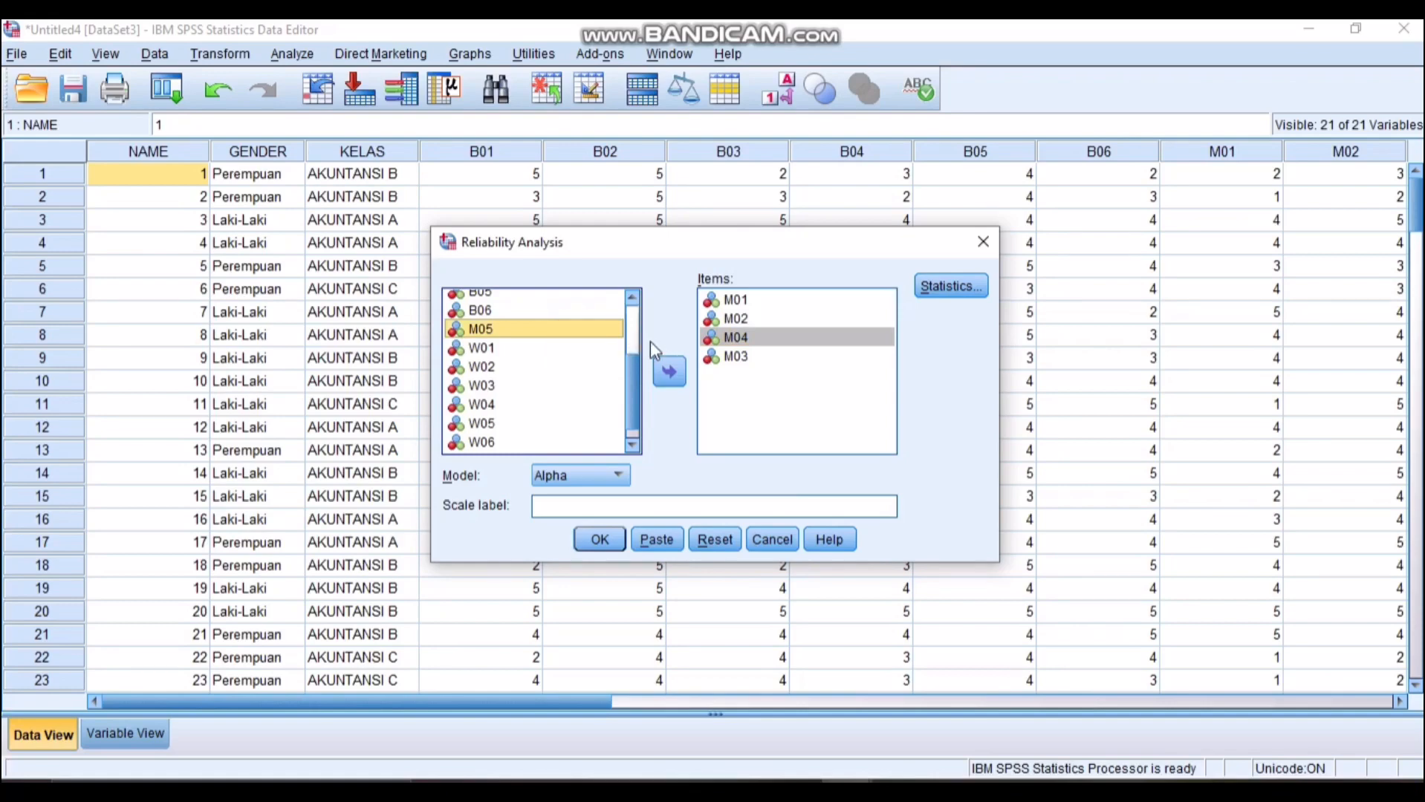
{"action": "left_click_drag", "start_coordinate": [589, 330], "coordinate": [732, 339]}
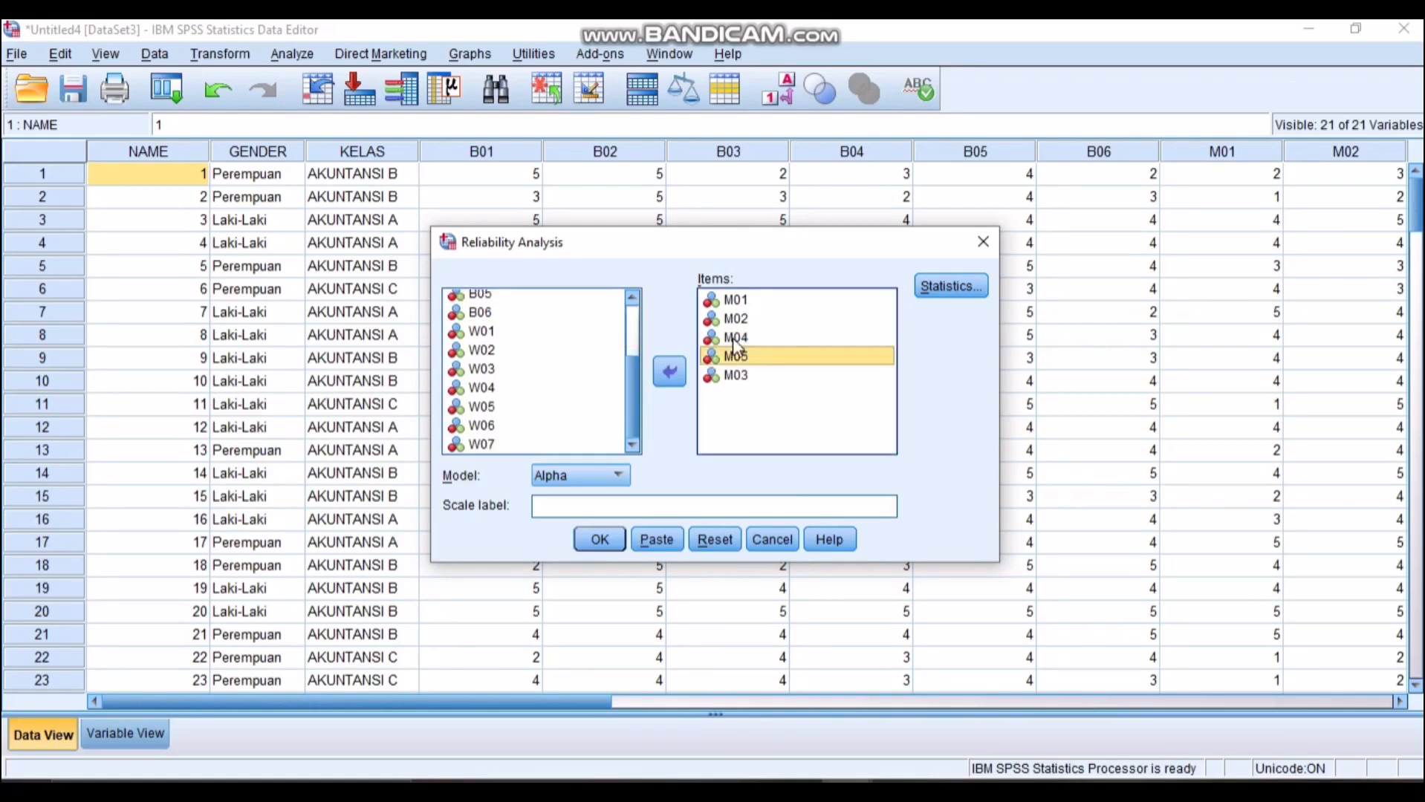
Step: Run the reliability analysis for M01 through M05 with descriptives for item, scale and scale if item deleted
{"action": "left_click", "coordinate": [954, 286]}
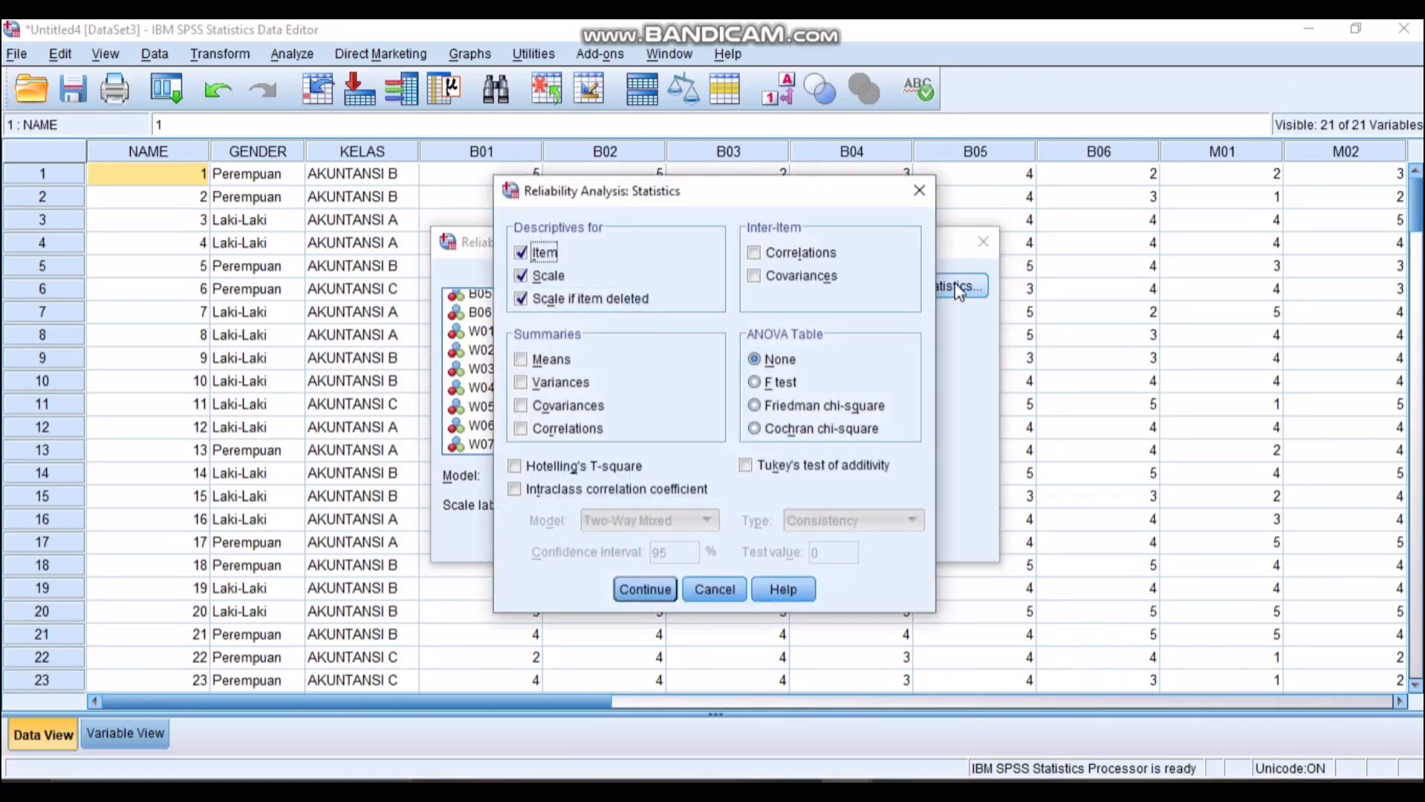
{"action": "left_click", "coordinate": [632, 591]}
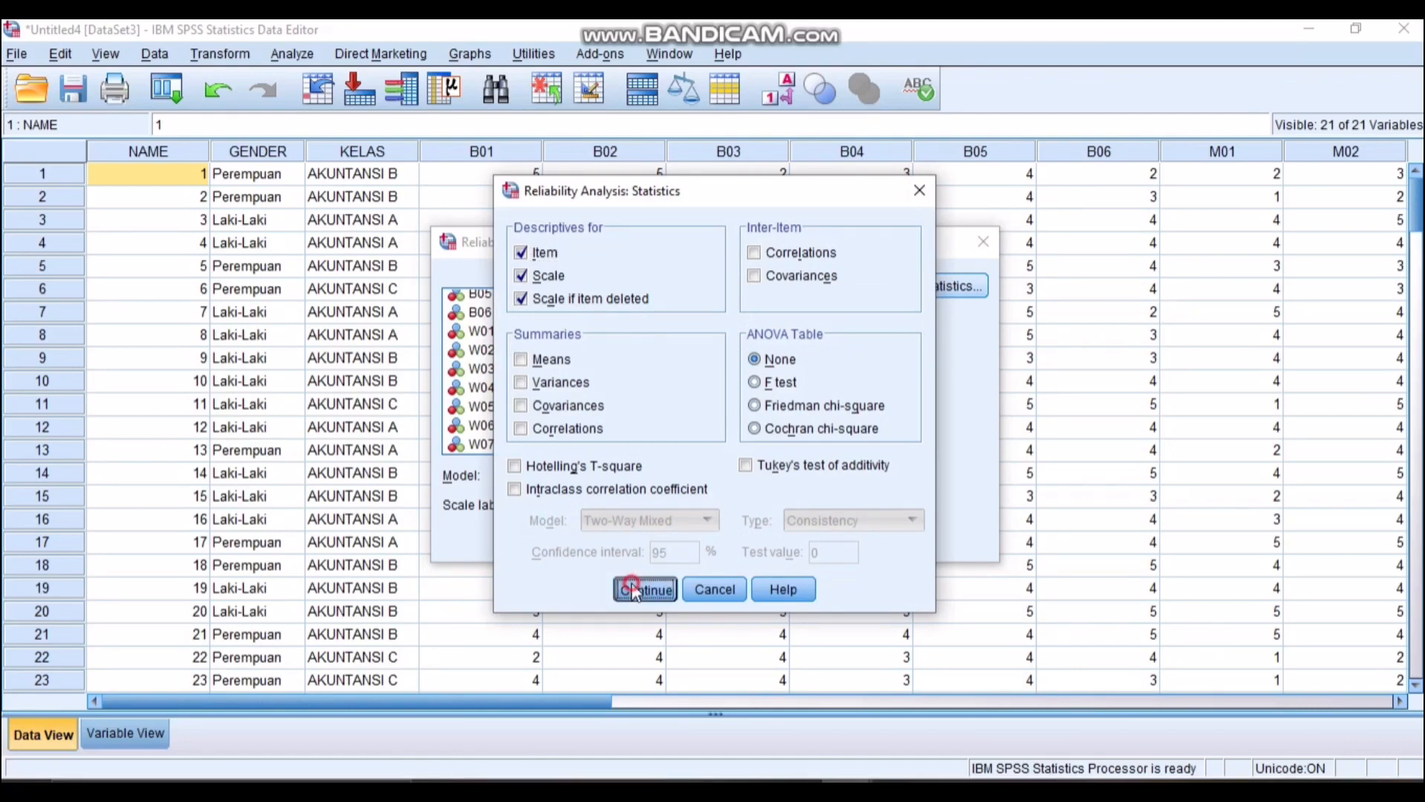
{"action": "left_click", "coordinate": [601, 541]}
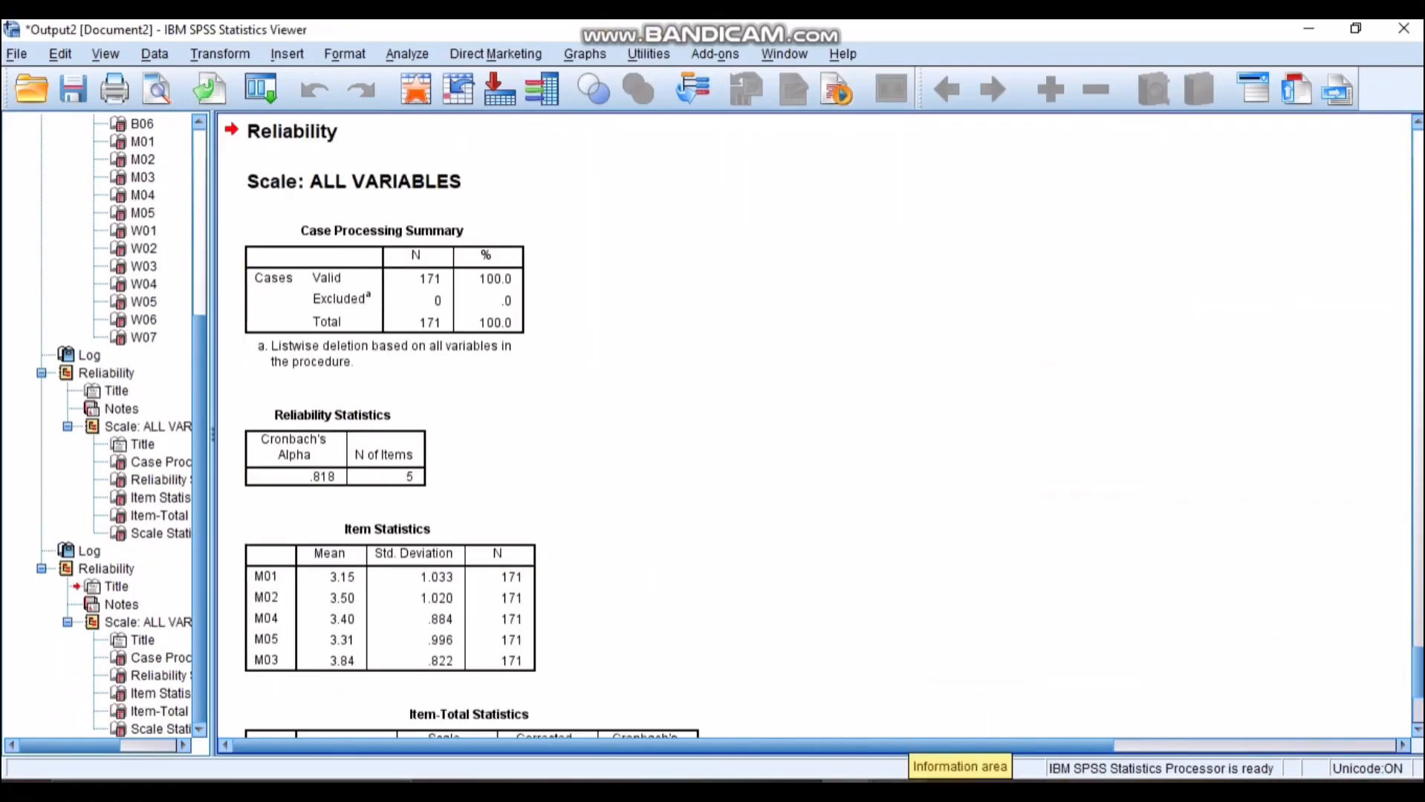
Step: Reopen the Reliability Analysis from the Untitled4 data set and remove M01 through M05 from the items
{"action": "key", "text": "alt+Tab"}
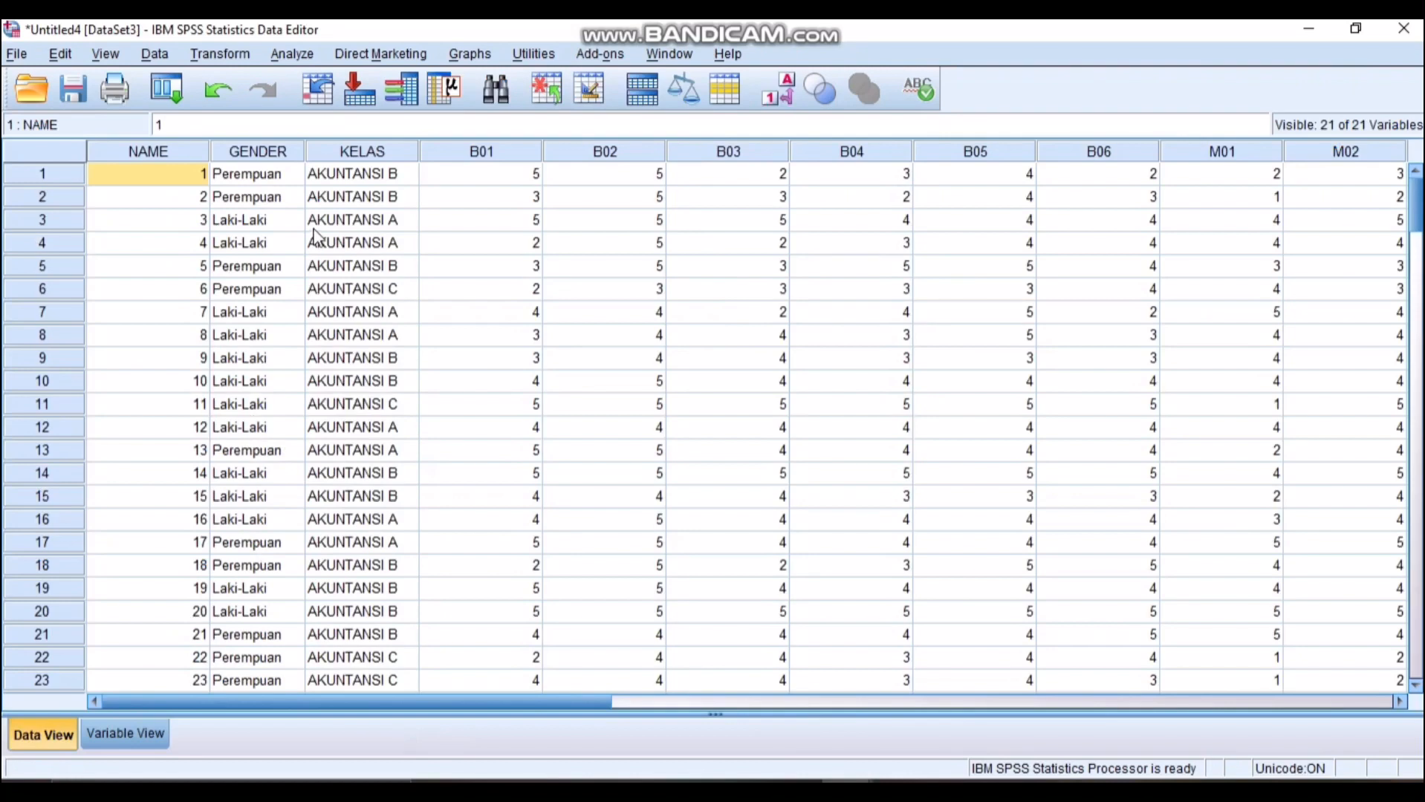
{"action": "left_click", "coordinate": [292, 54]}
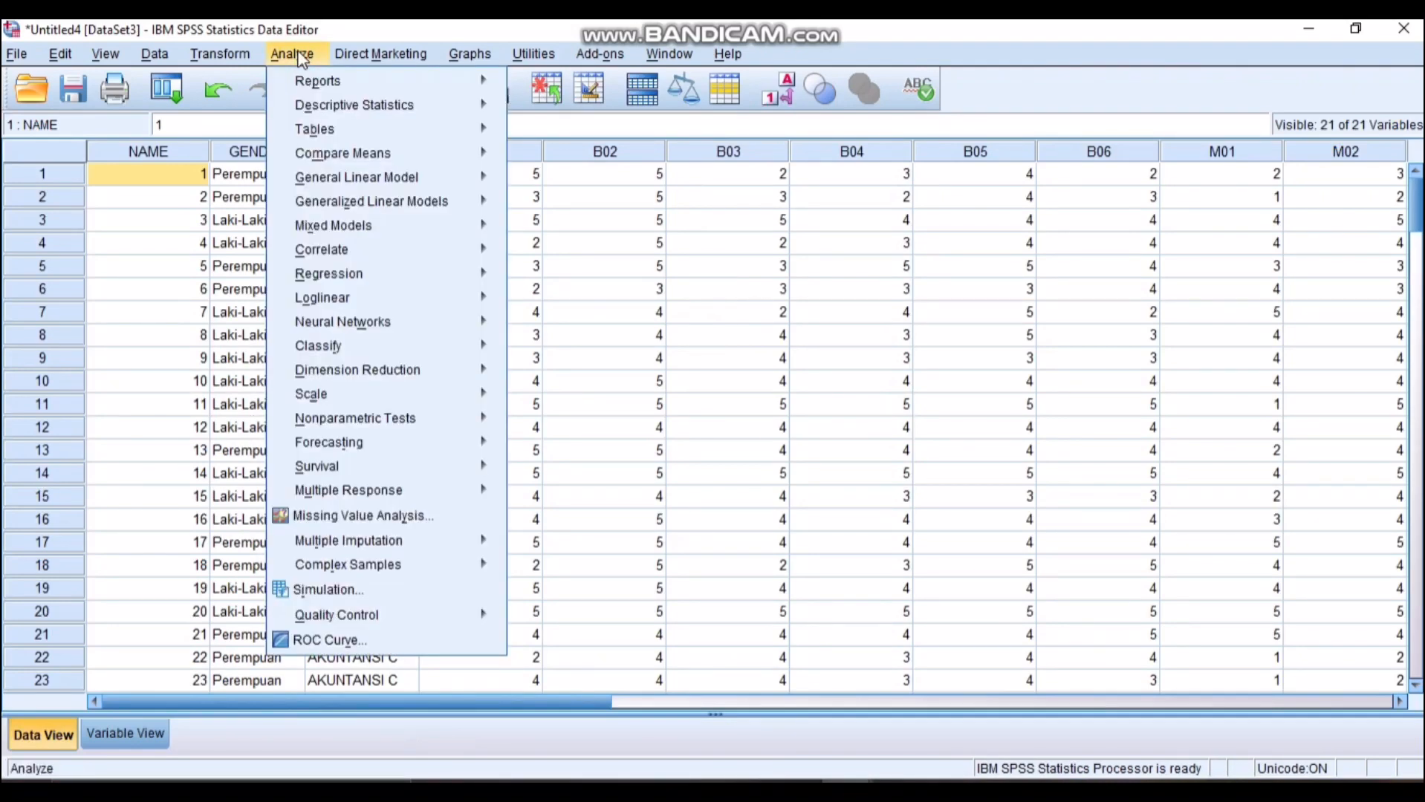
{"action": "mouse_move", "coordinate": [353, 400]}
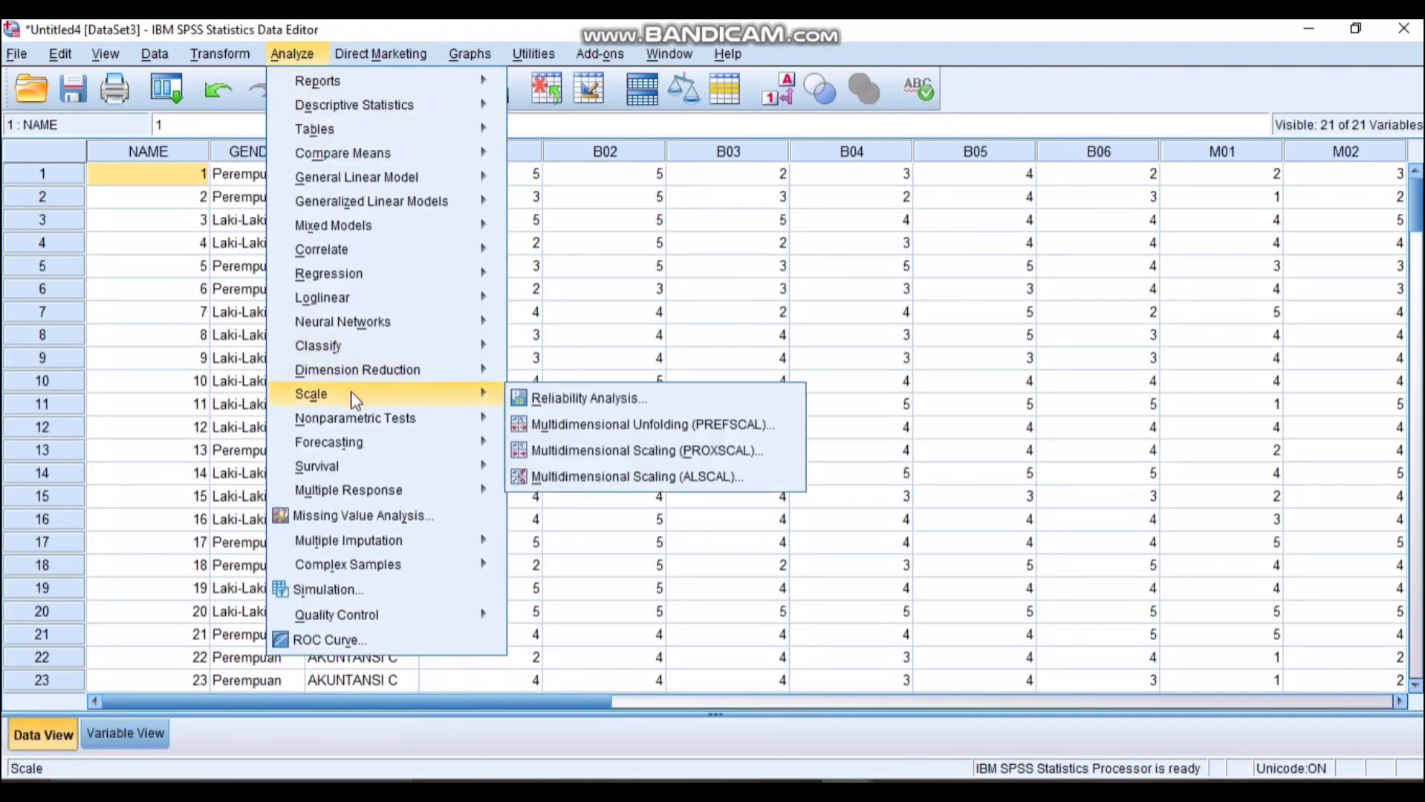
{"action": "left_click", "coordinate": [553, 399]}
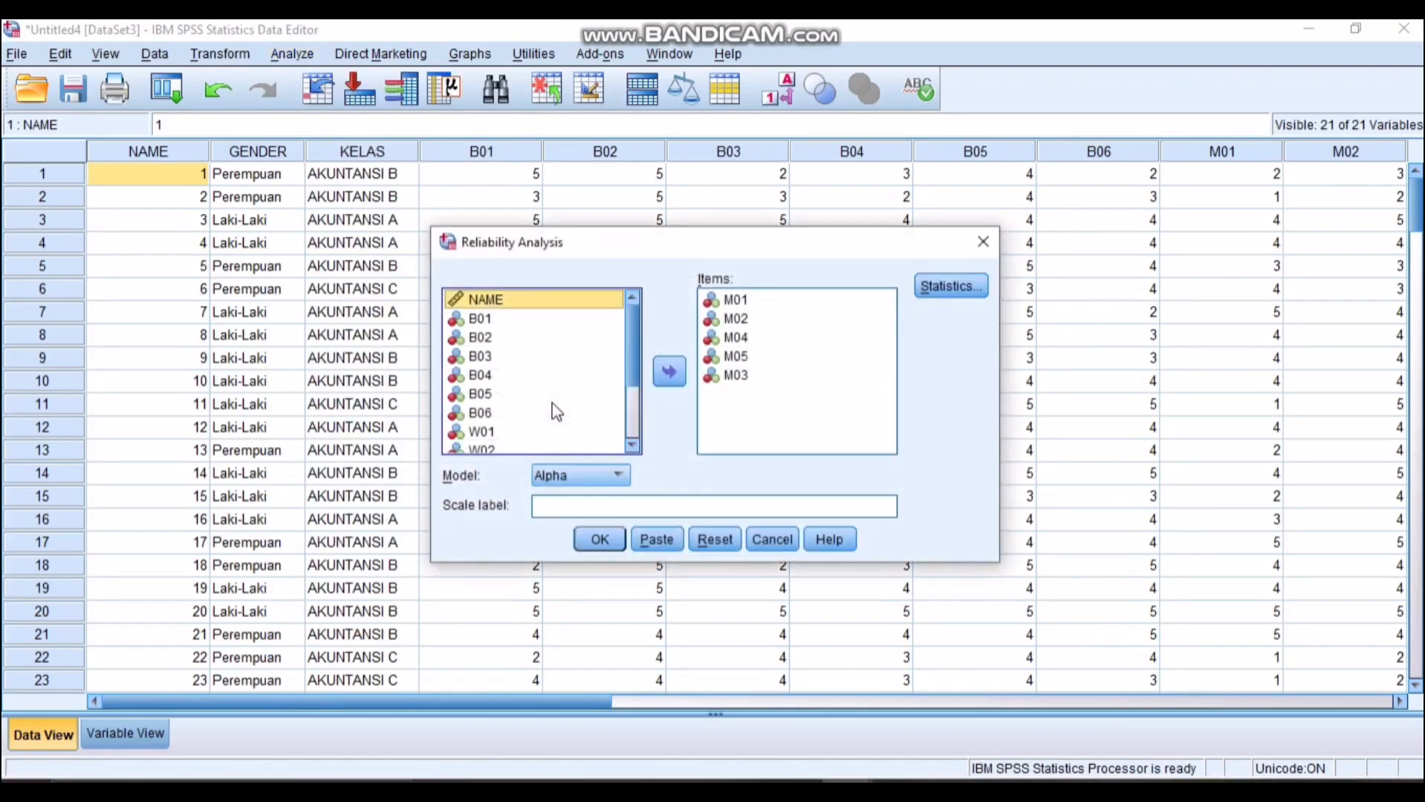
{"action": "left_click", "coordinate": [800, 374]}
{"action": "key", "text": "ctrl+a"}
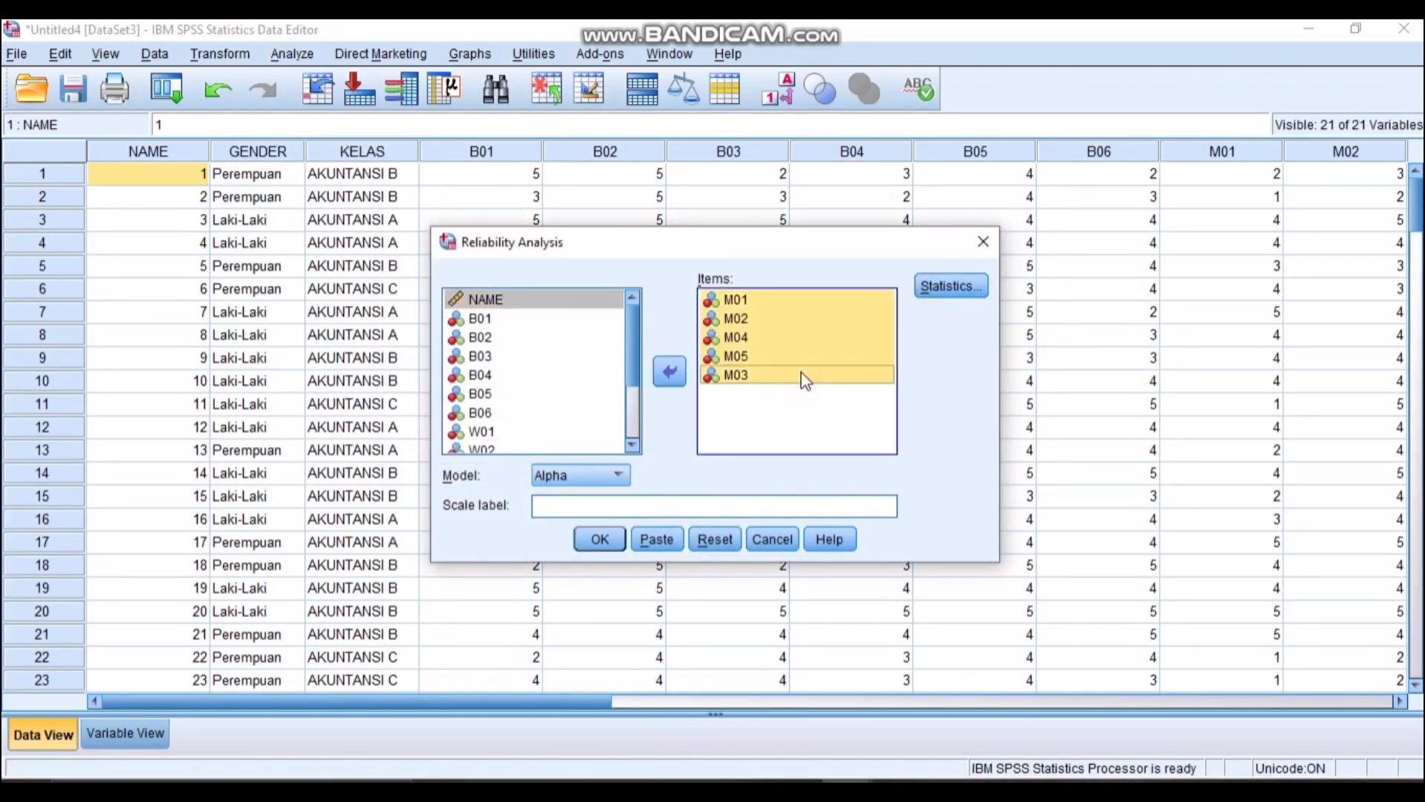
{"action": "left_click", "coordinate": [669, 371]}
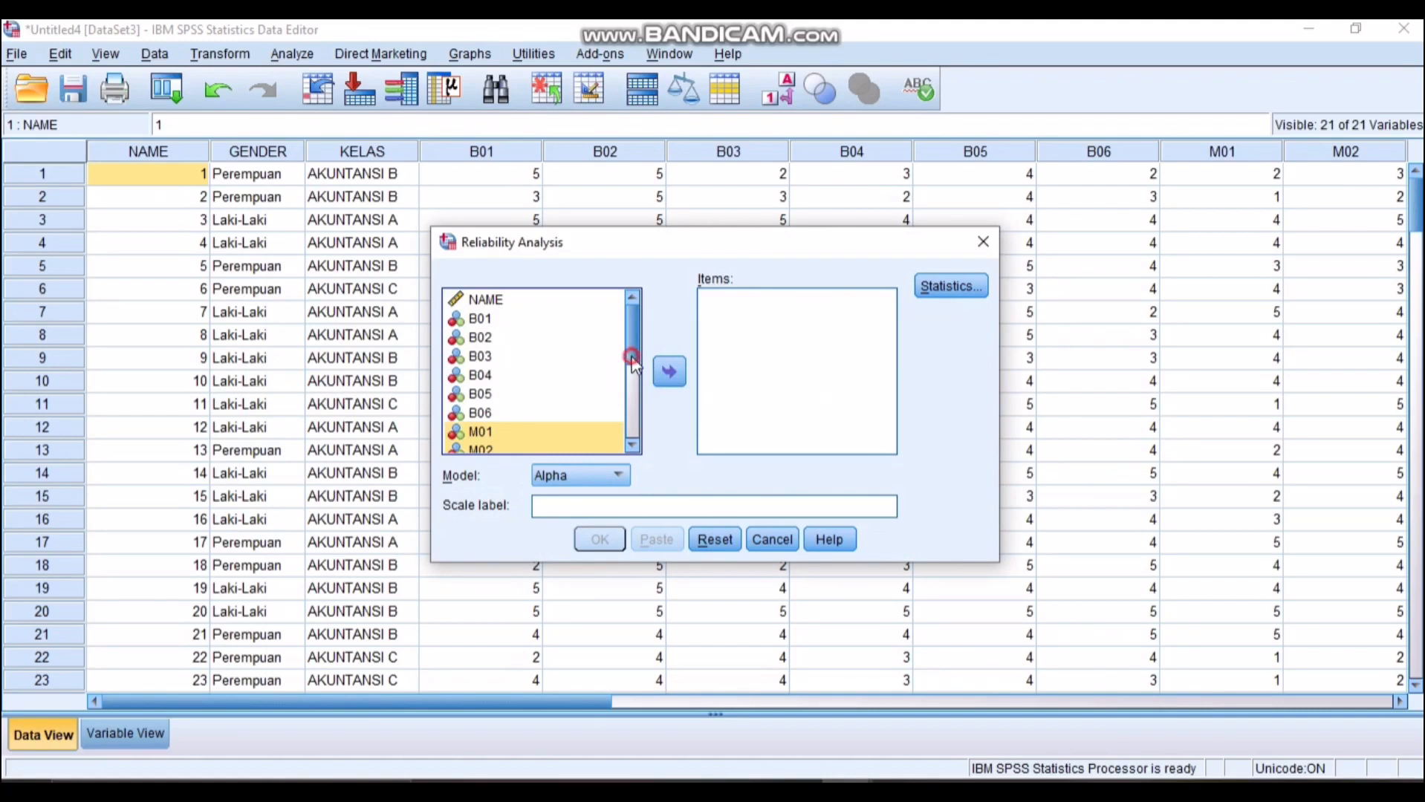
Step: Add W01 through W07 as the items of the reliability analysis
{"action": "left_click_drag", "start_coordinate": [630, 356], "coordinate": [628, 442]}
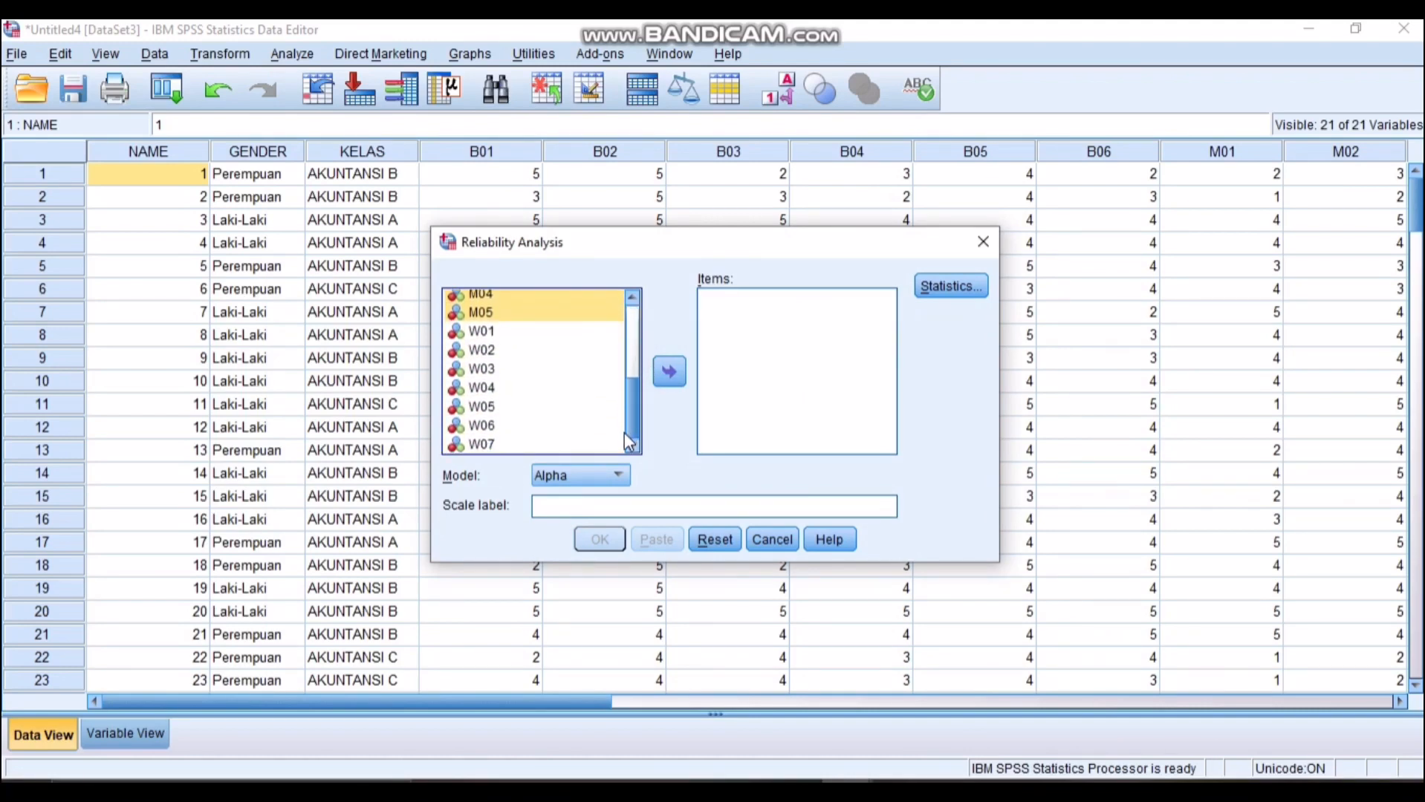
{"action": "left_click_drag", "start_coordinate": [476, 331], "coordinate": [747, 334]}
{"action": "left_click", "coordinate": [526, 350]}
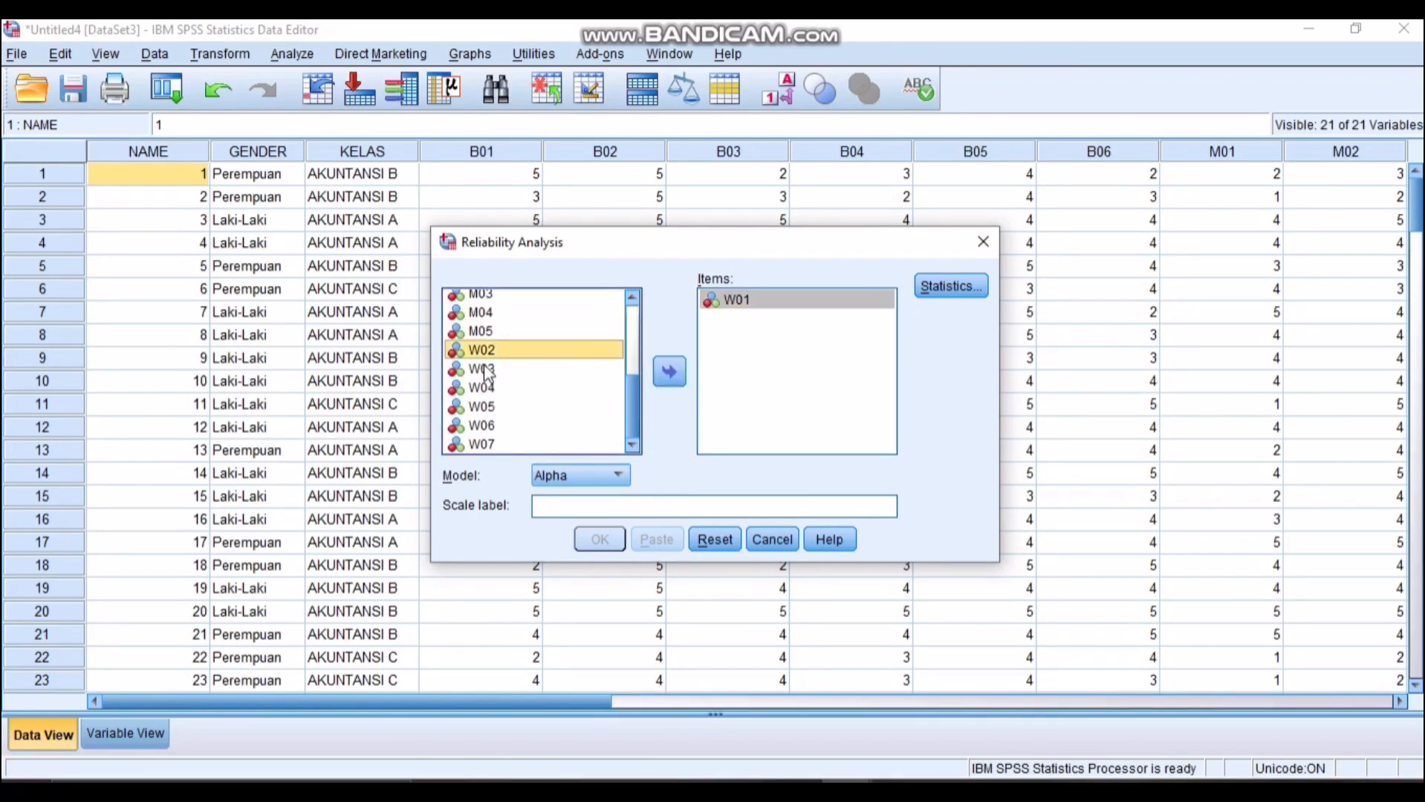
{"action": "left_click_drag", "start_coordinate": [505, 358], "coordinate": [732, 350]}
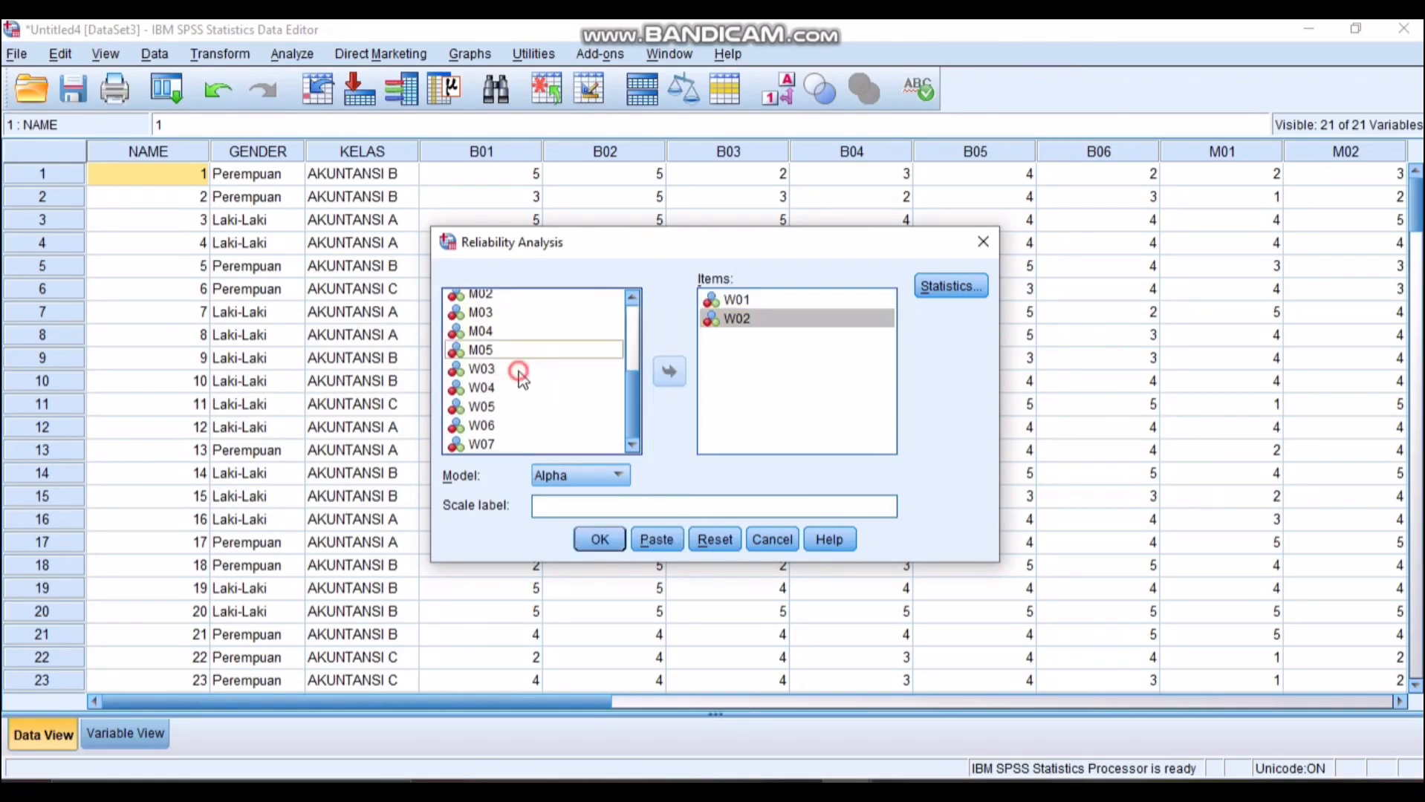
{"action": "left_click_drag", "start_coordinate": [519, 369], "coordinate": [801, 359]}
{"action": "double_click", "coordinate": [525, 388]}
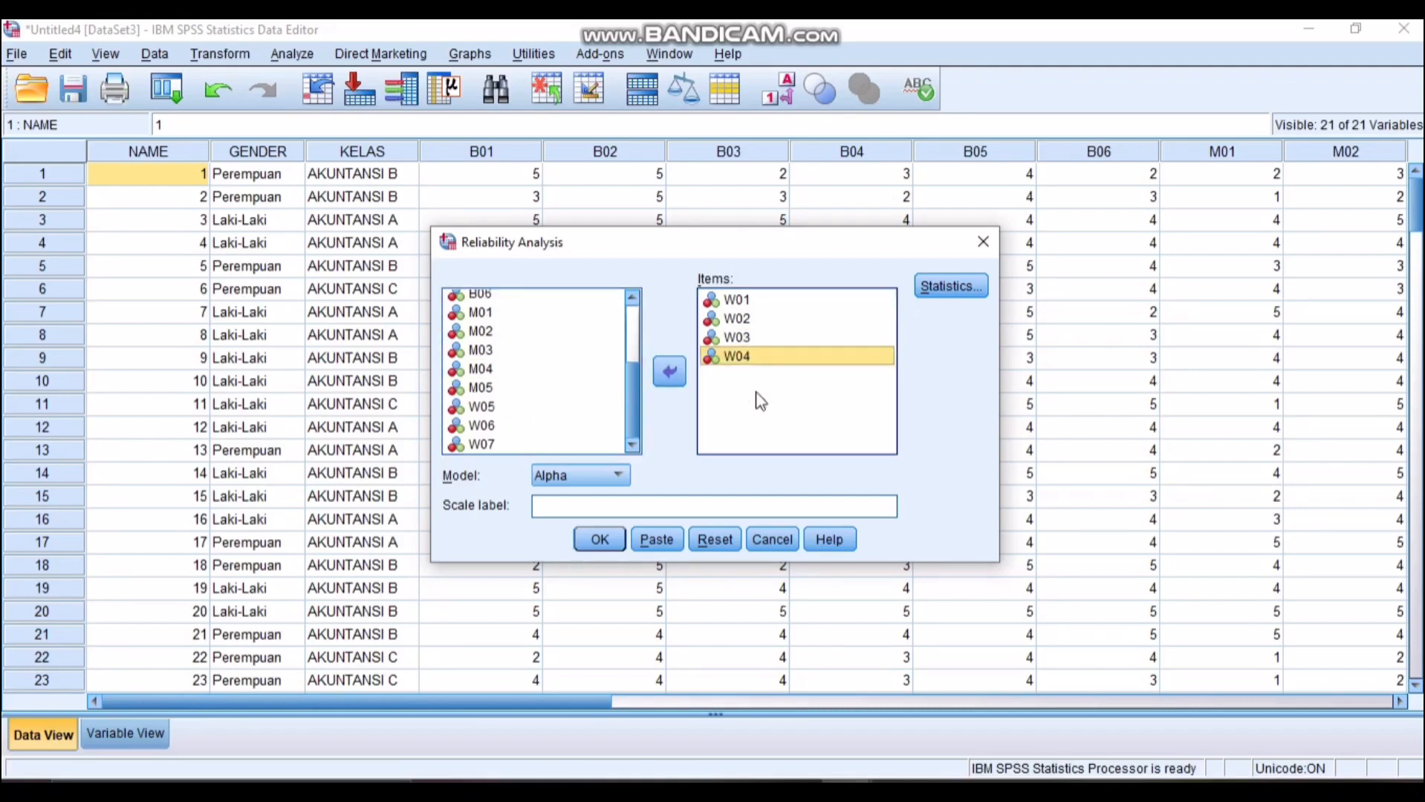
{"action": "double_click", "coordinate": [541, 409]}
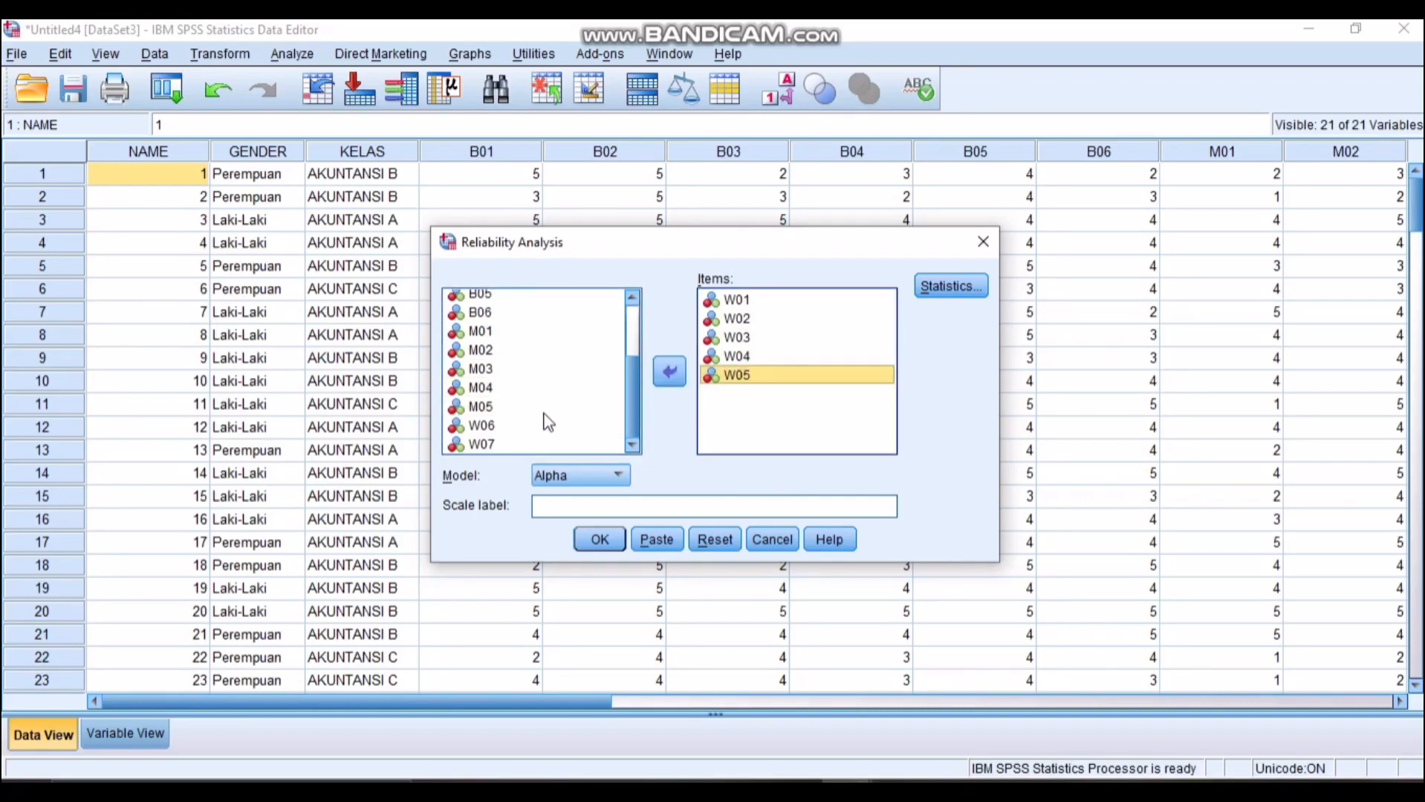
{"action": "left_click_drag", "start_coordinate": [540, 429], "coordinate": [750, 416]}
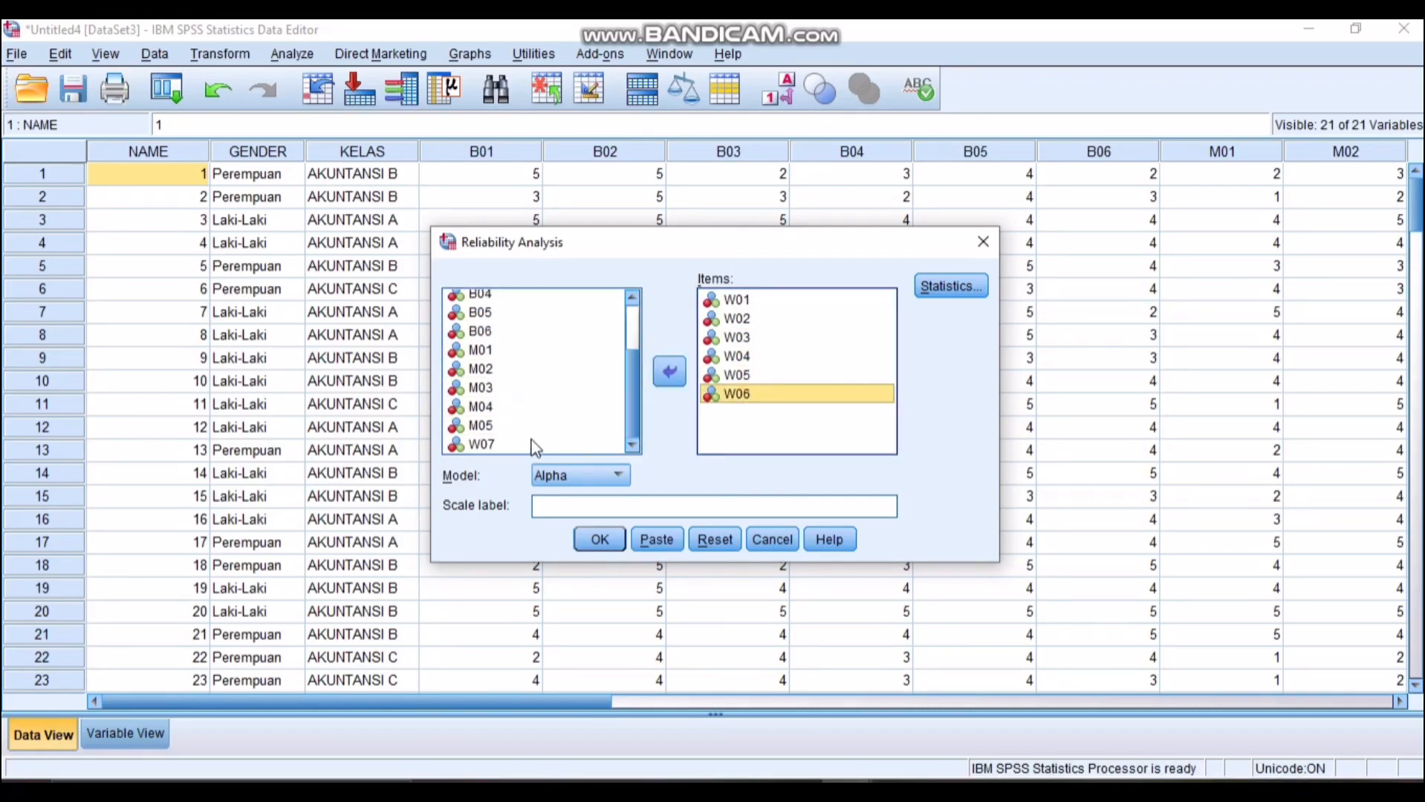
{"action": "left_click", "coordinate": [533, 445]}
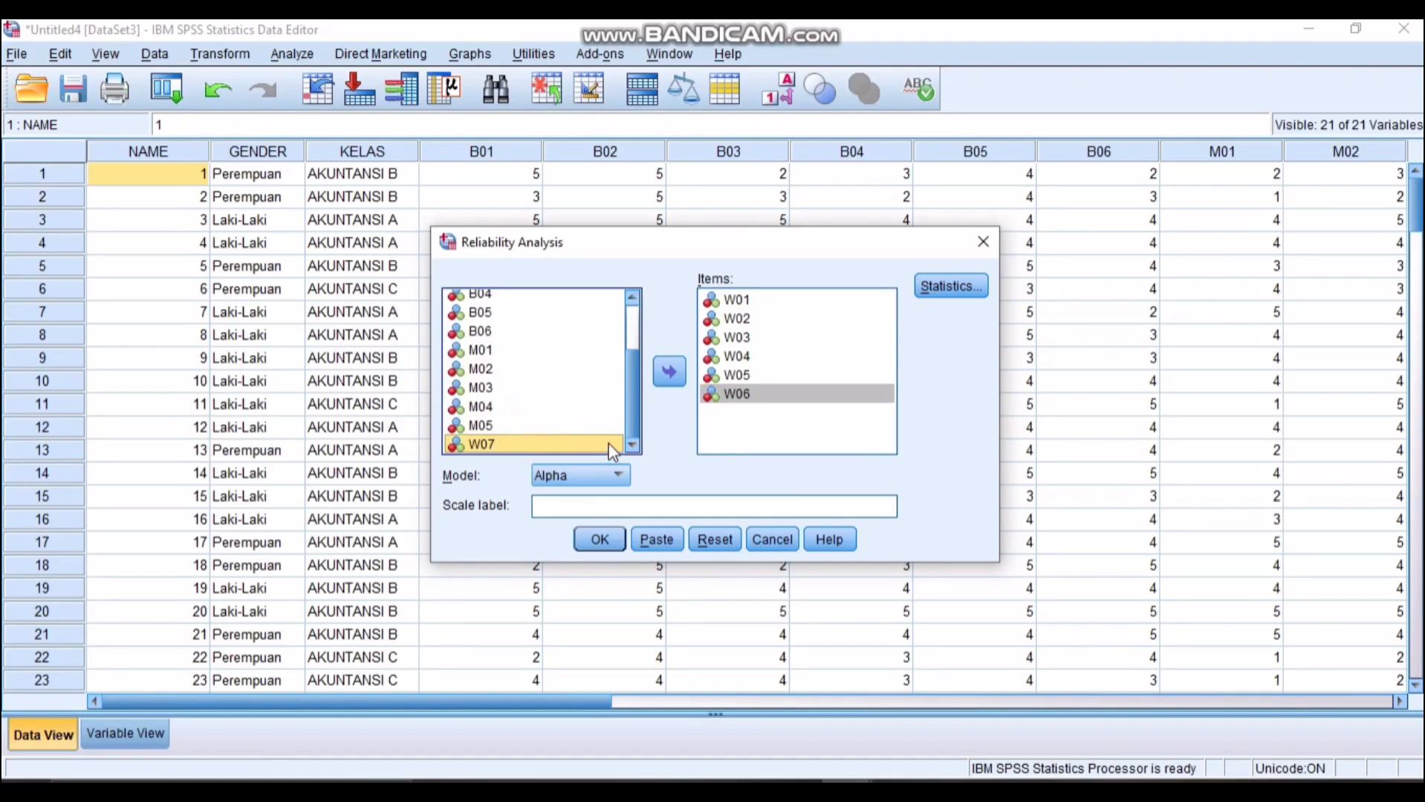
{"action": "left_click_drag", "start_coordinate": [609, 444], "coordinate": [741, 435]}
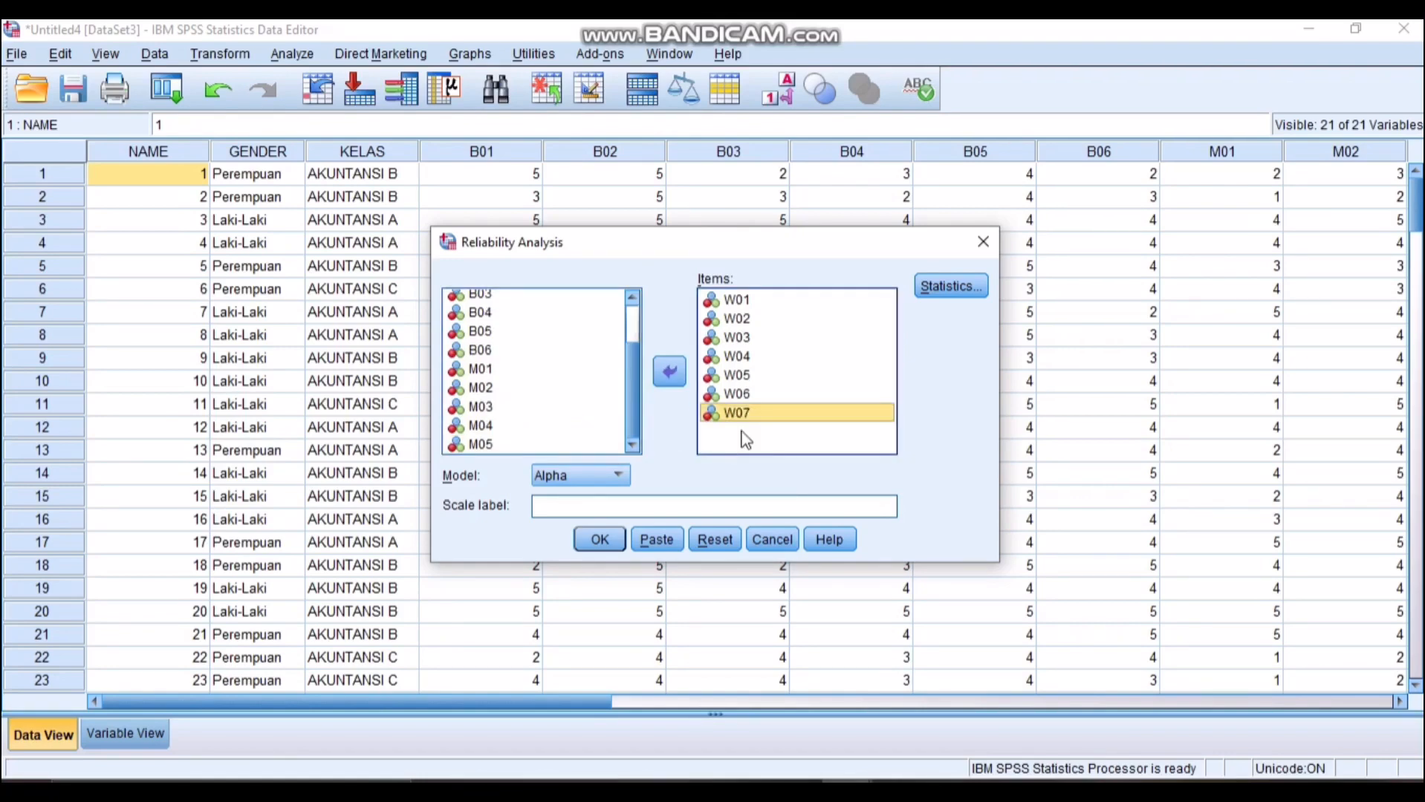
Step: Run the reliability analysis for W01 through W07, keeping the item, scale and scale if item deleted descriptives
{"action": "left_click", "coordinate": [923, 282]}
{"action": "left_click", "coordinate": [644, 591]}
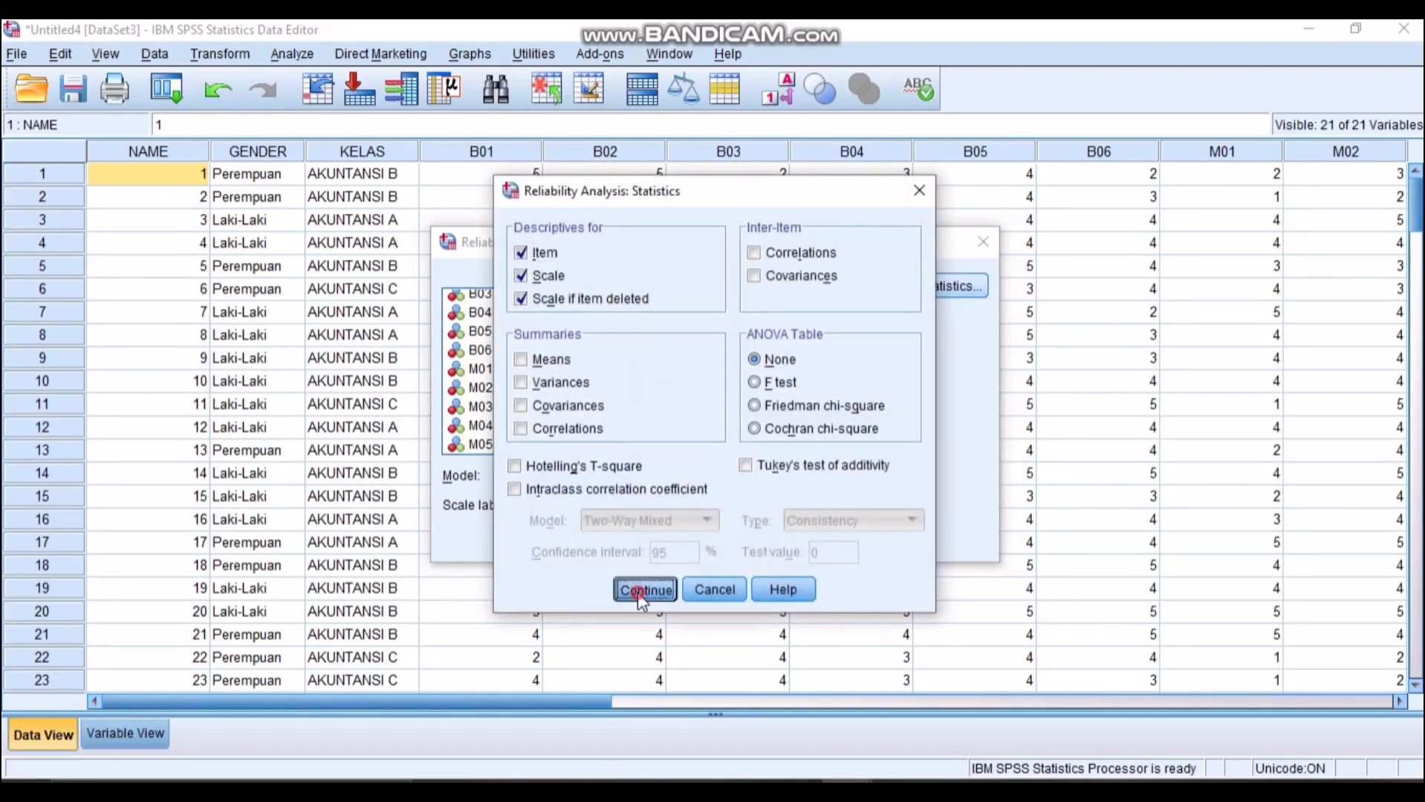
{"action": "left_click", "coordinate": [599, 540]}
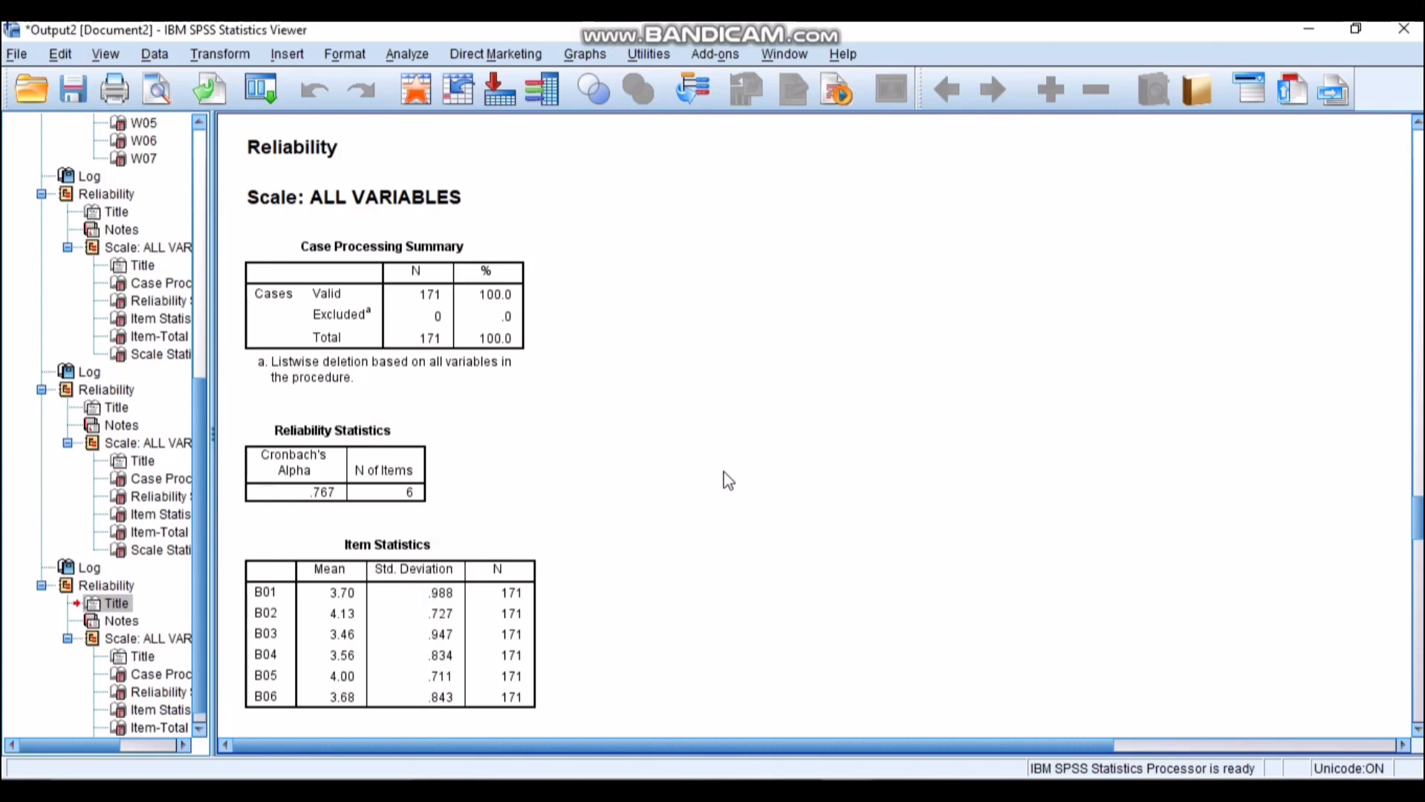
Step: Examine the Cronbach's Alpha and Item-Total Statistics in the reliability output for the B items and the M items
{"action": "scroll", "coordinate": [729, 481], "scroll_direction": "down", "scroll_amount": 5}
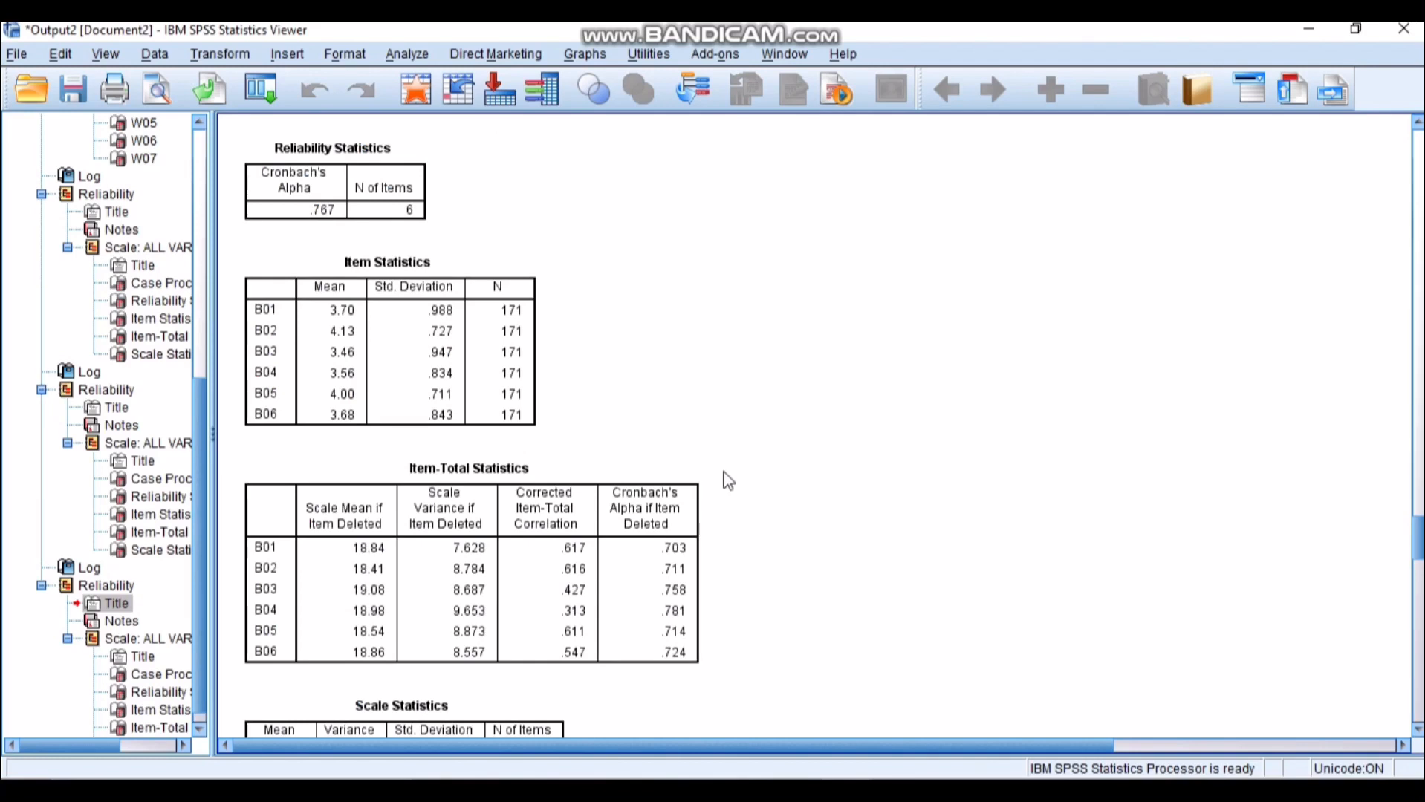
{"action": "left_click", "coordinate": [580, 457]}
{"action": "left_click", "coordinate": [420, 148]}
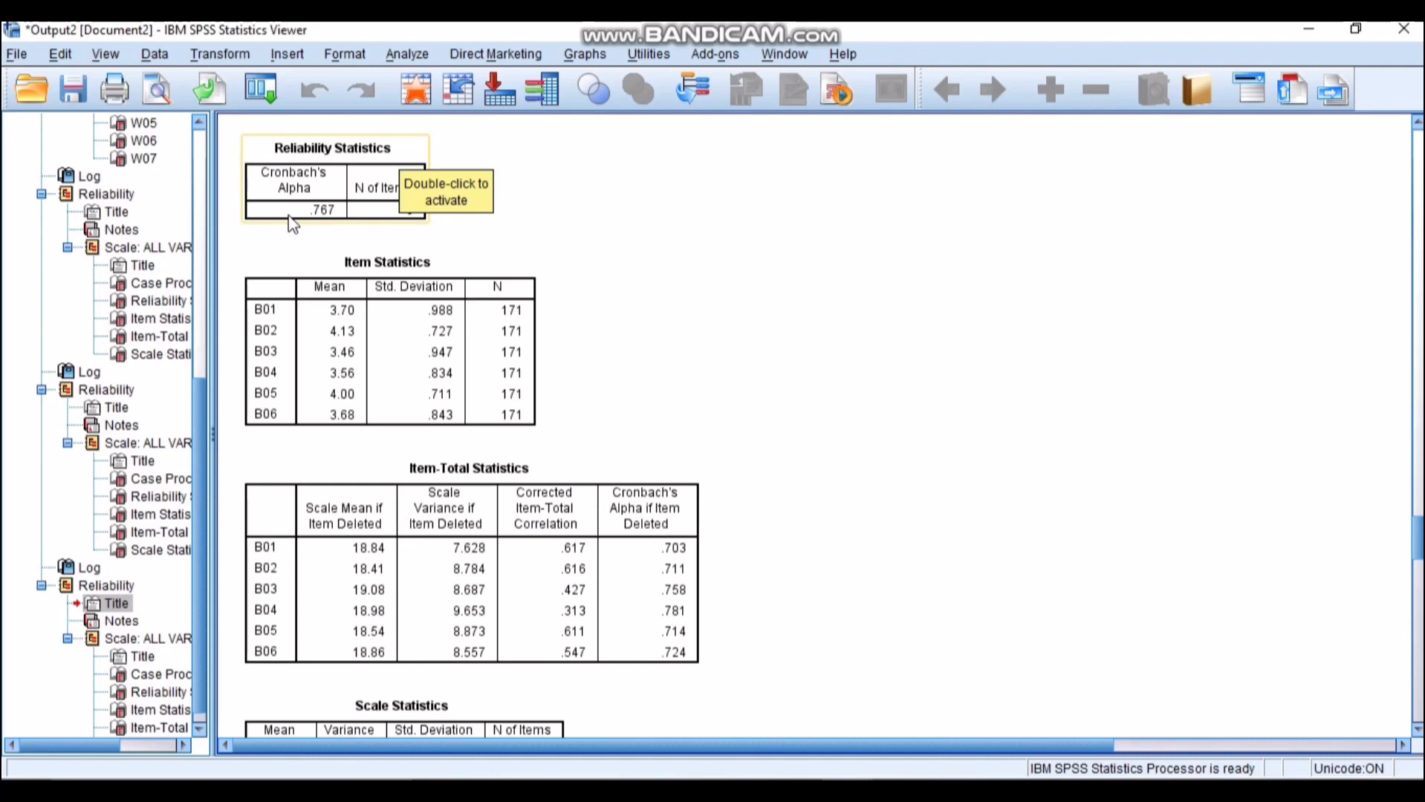
{"action": "left_click", "coordinate": [309, 232]}
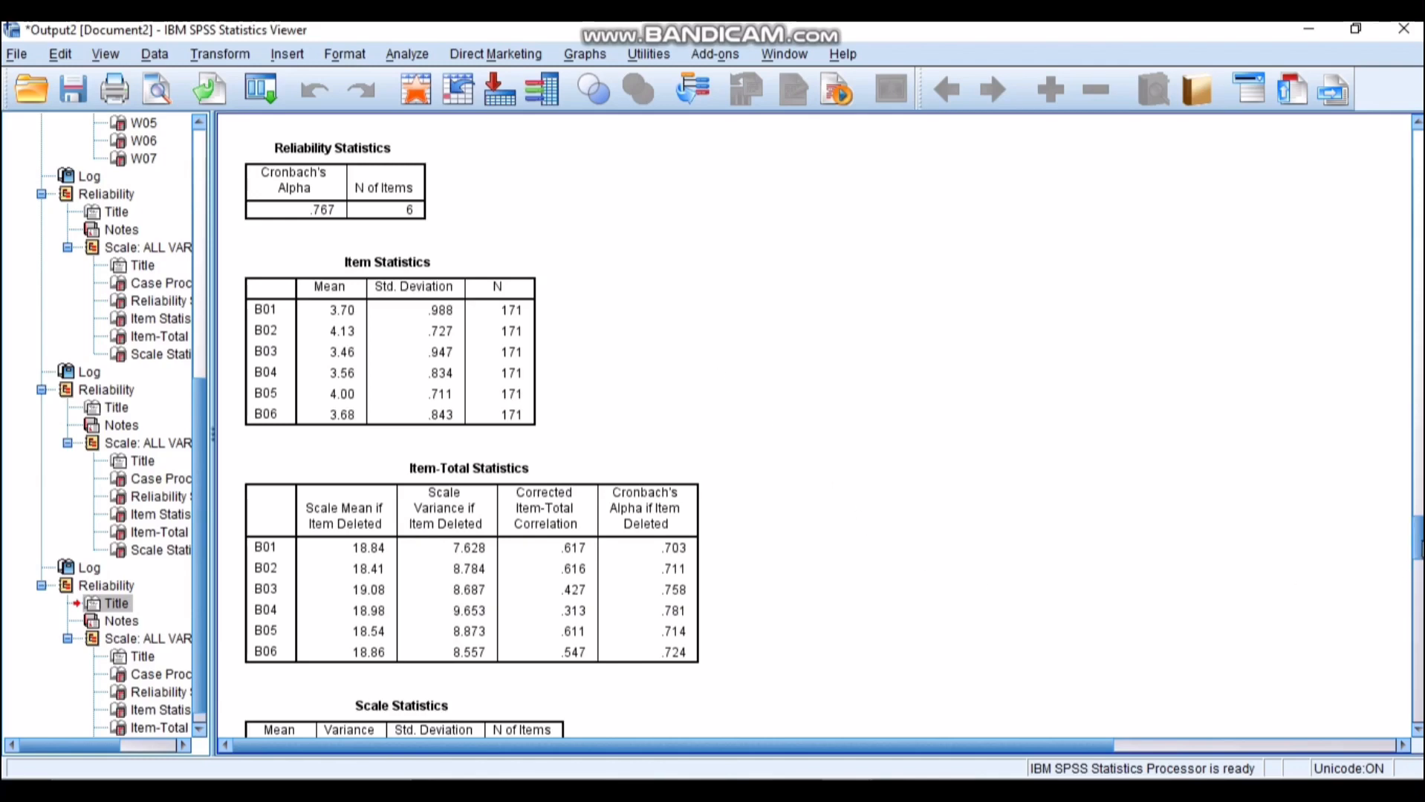
{"action": "left_click_drag", "start_coordinate": [1419, 543], "coordinate": [1420, 617]}
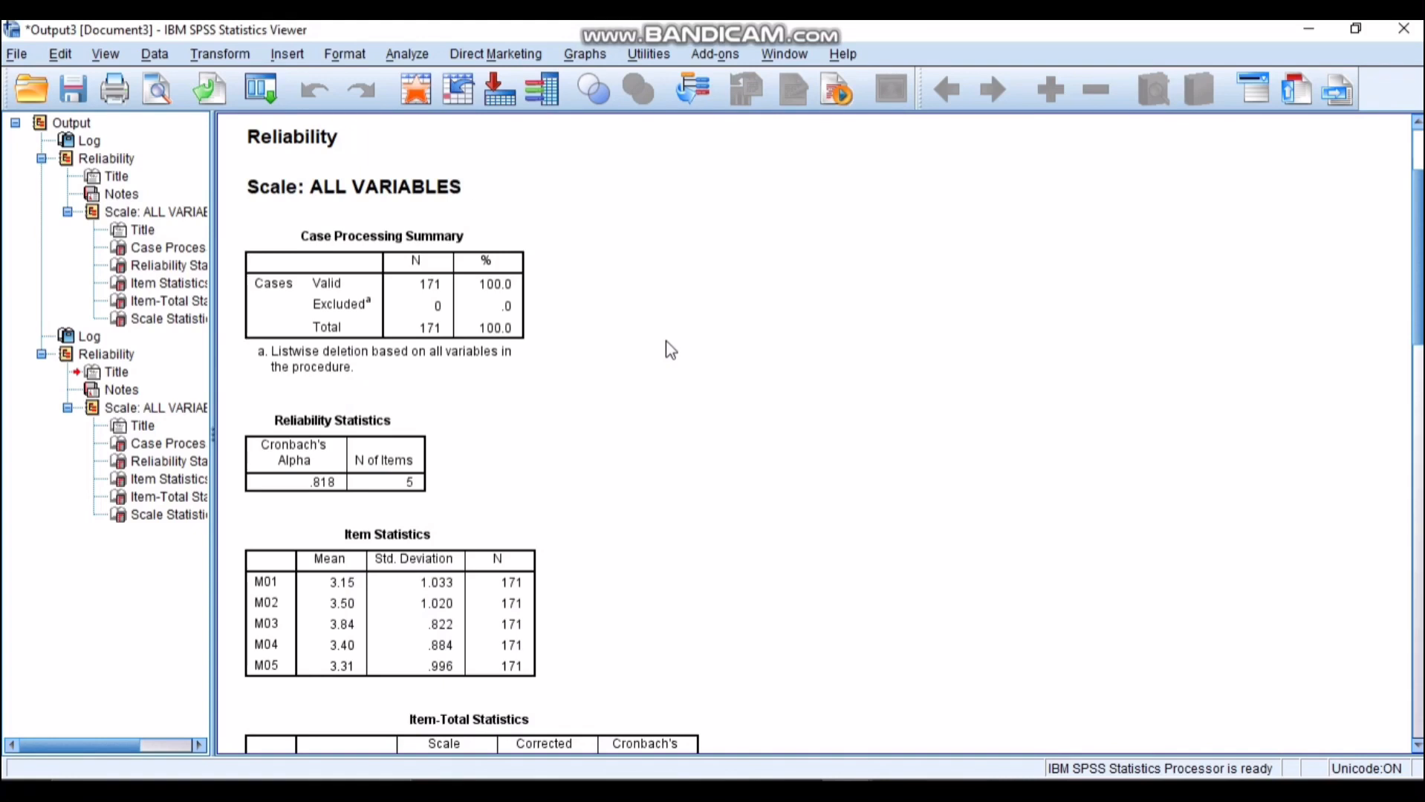
{"action": "scroll", "coordinate": [671, 350], "scroll_direction": "down", "scroll_amount": 3}
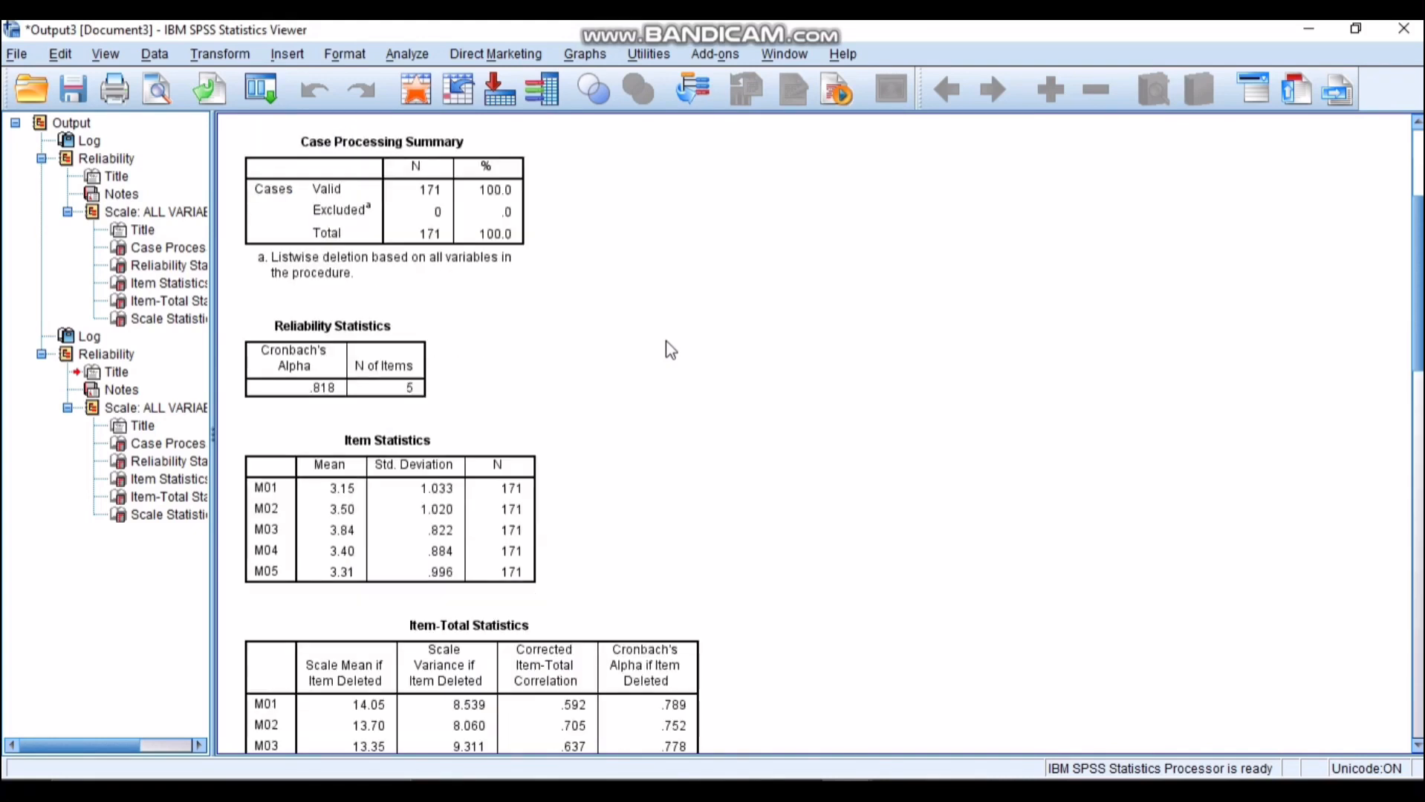
{"action": "scroll", "coordinate": [670, 350], "scroll_direction": "down", "scroll_amount": 3}
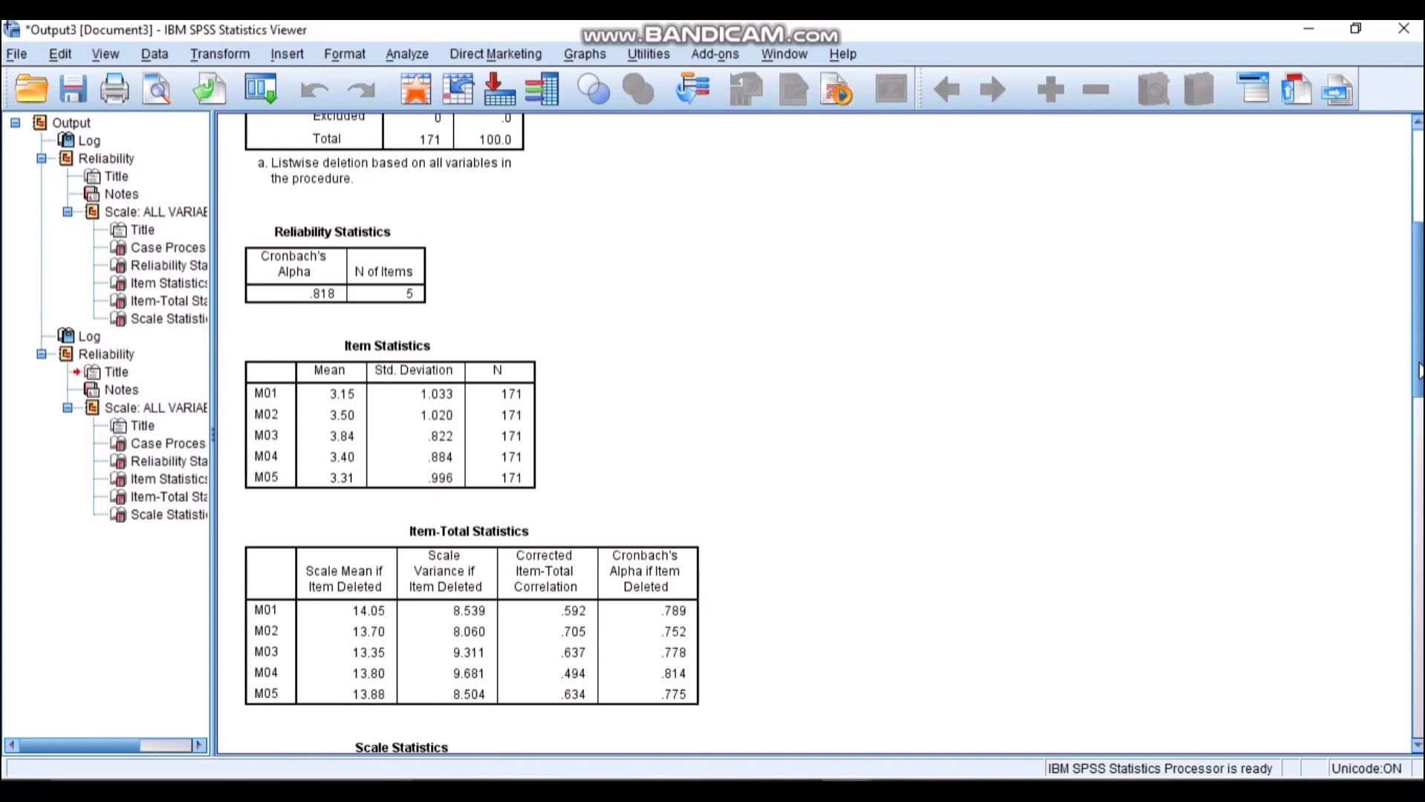
Step: Examine the Reliability Statistics and the corrected item-total correlations in the output for W01 through W07
{"action": "left_click_drag", "start_coordinate": [1419, 371], "coordinate": [1419, 609]}
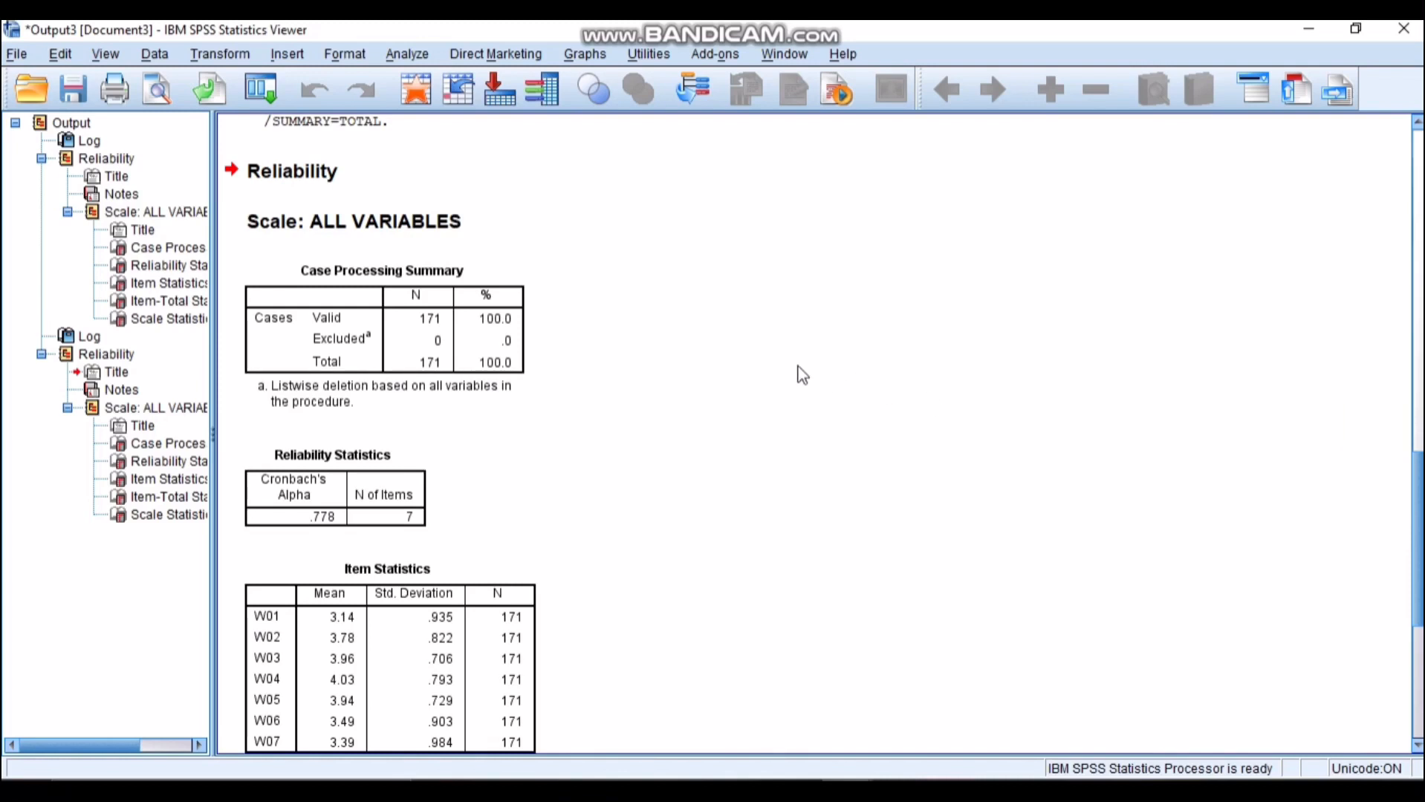
{"action": "left_click_drag", "start_coordinate": [1420, 524], "coordinate": [1419, 603]}
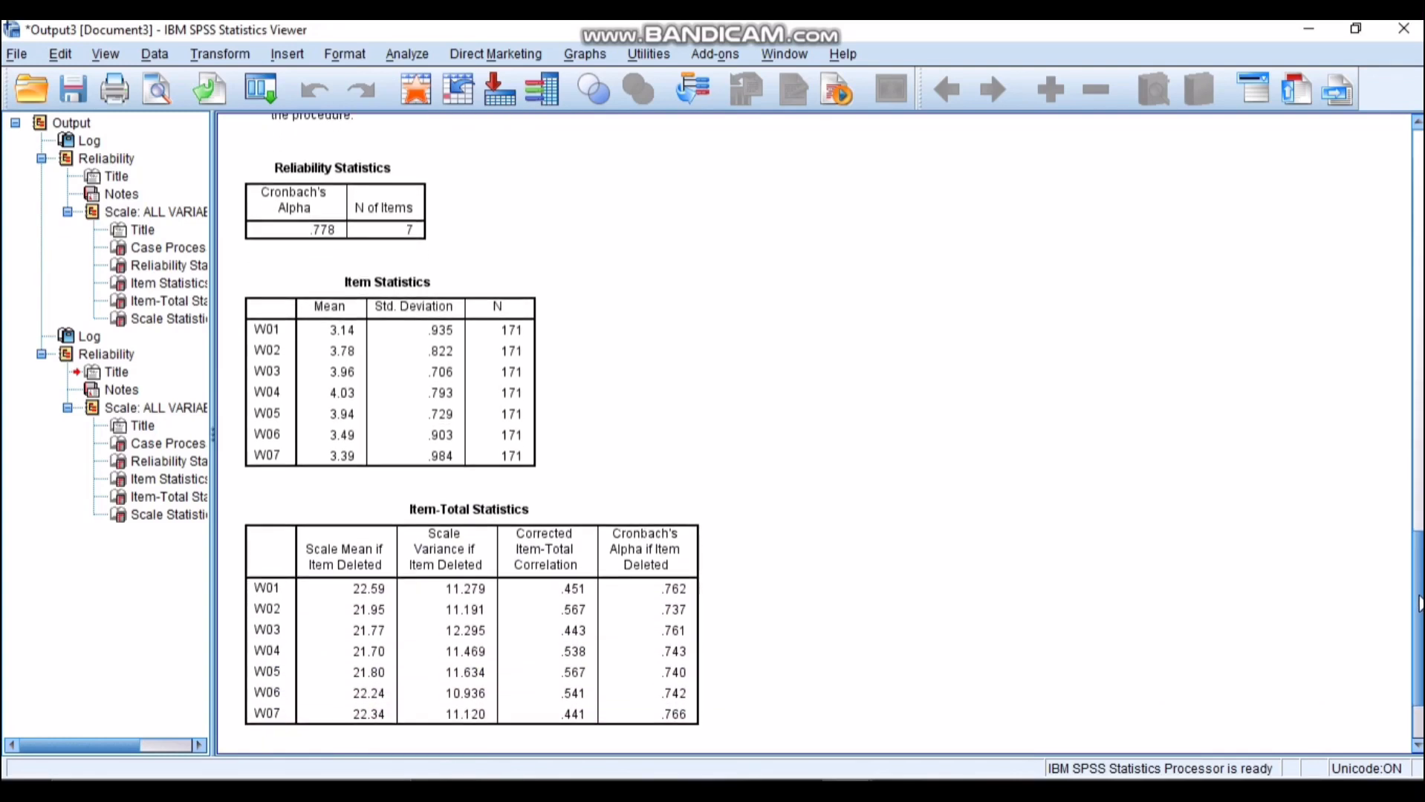
{"action": "left_click", "coordinate": [517, 534]}
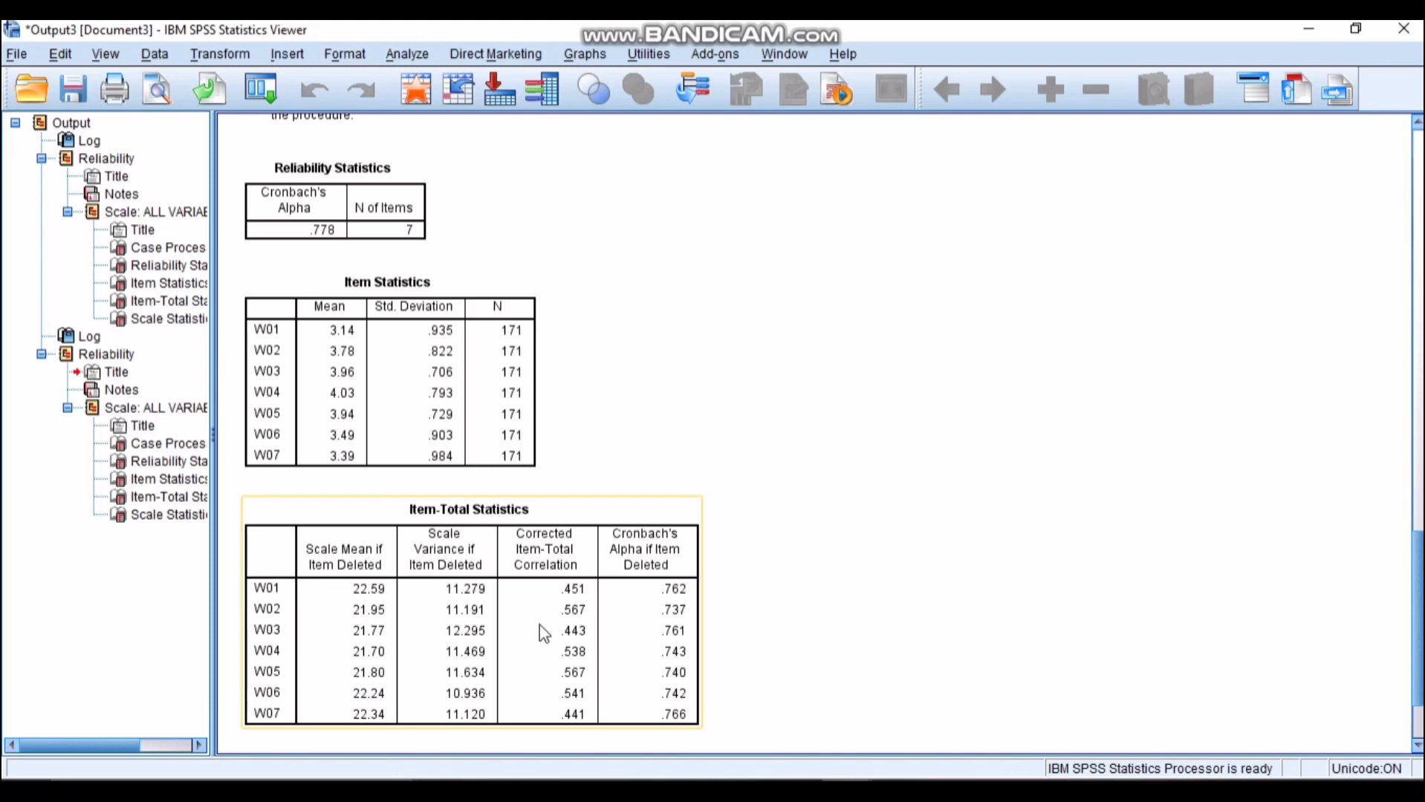
{"action": "left_click", "coordinate": [679, 273]}
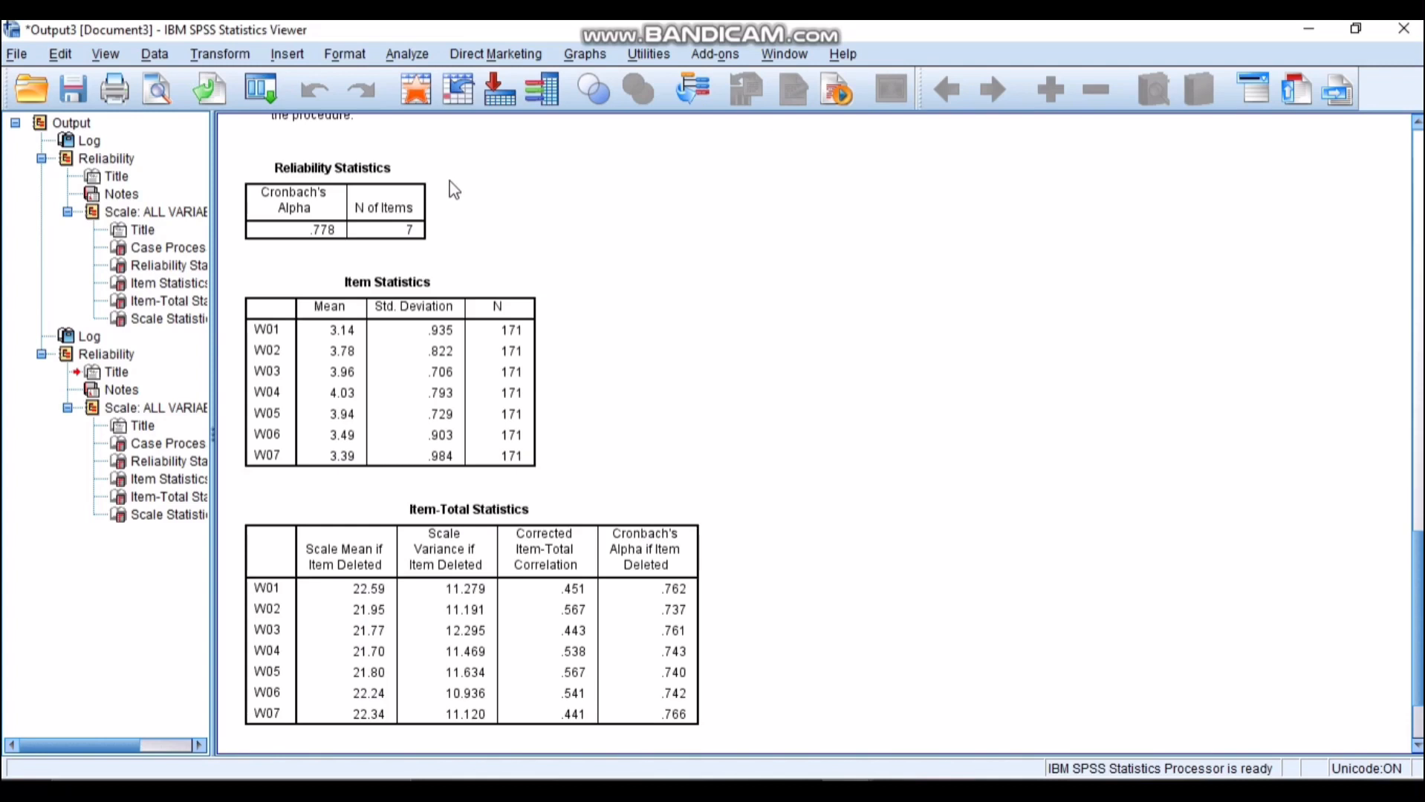
{"action": "left_click", "coordinate": [395, 202]}
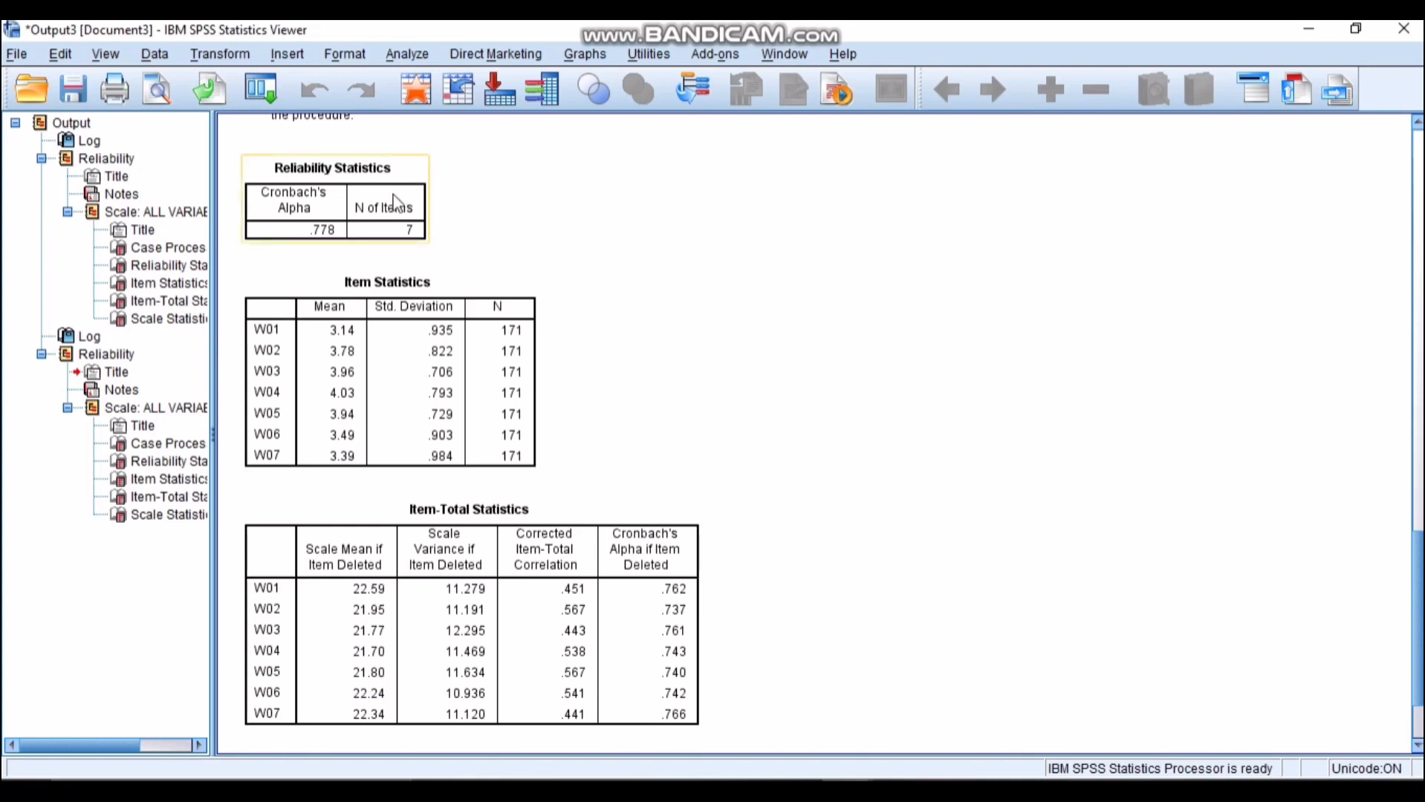
{"action": "left_click", "coordinate": [256, 258]}
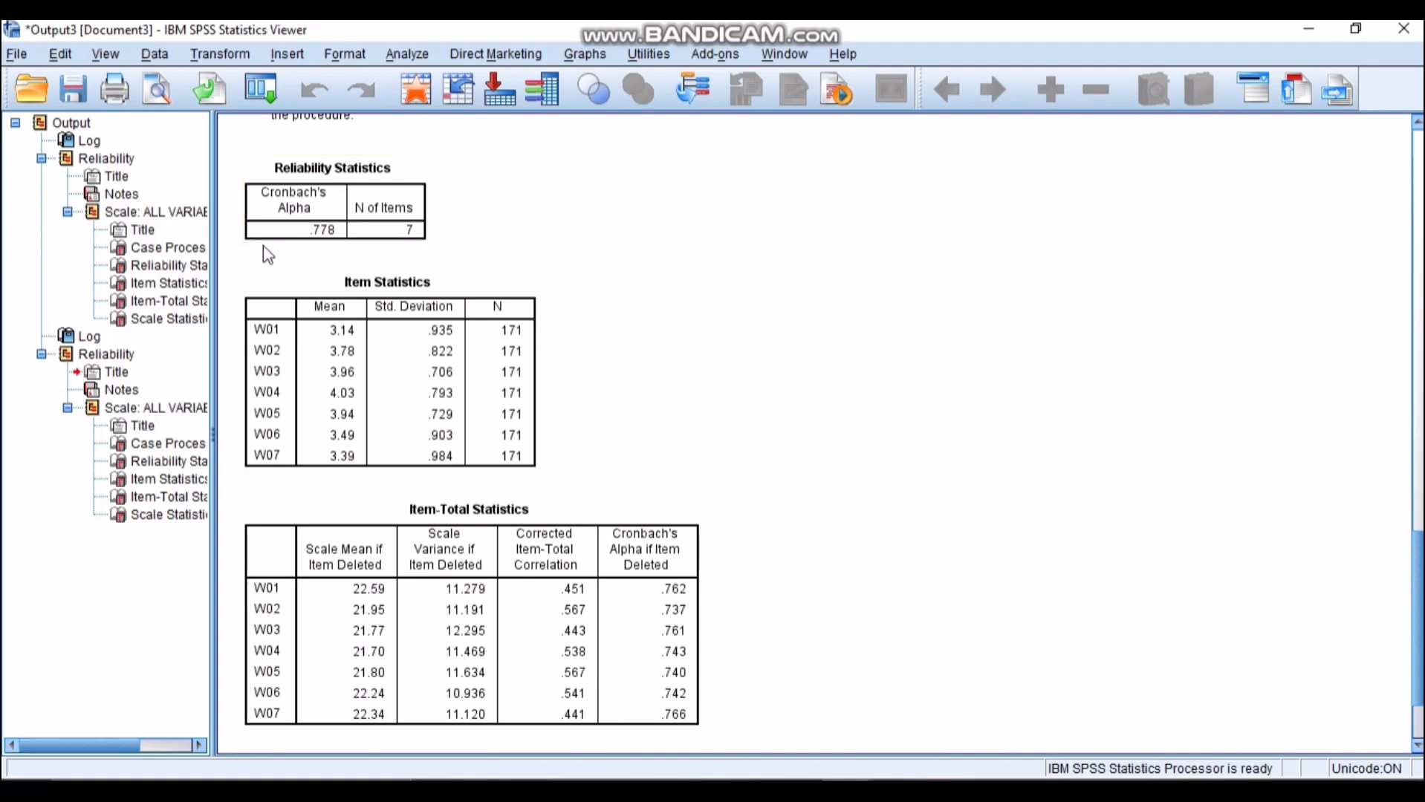
{"action": "left_click", "coordinate": [286, 237]}
{"action": "scroll", "coordinate": [679, 276], "scroll_direction": "down", "scroll_amount": 1}
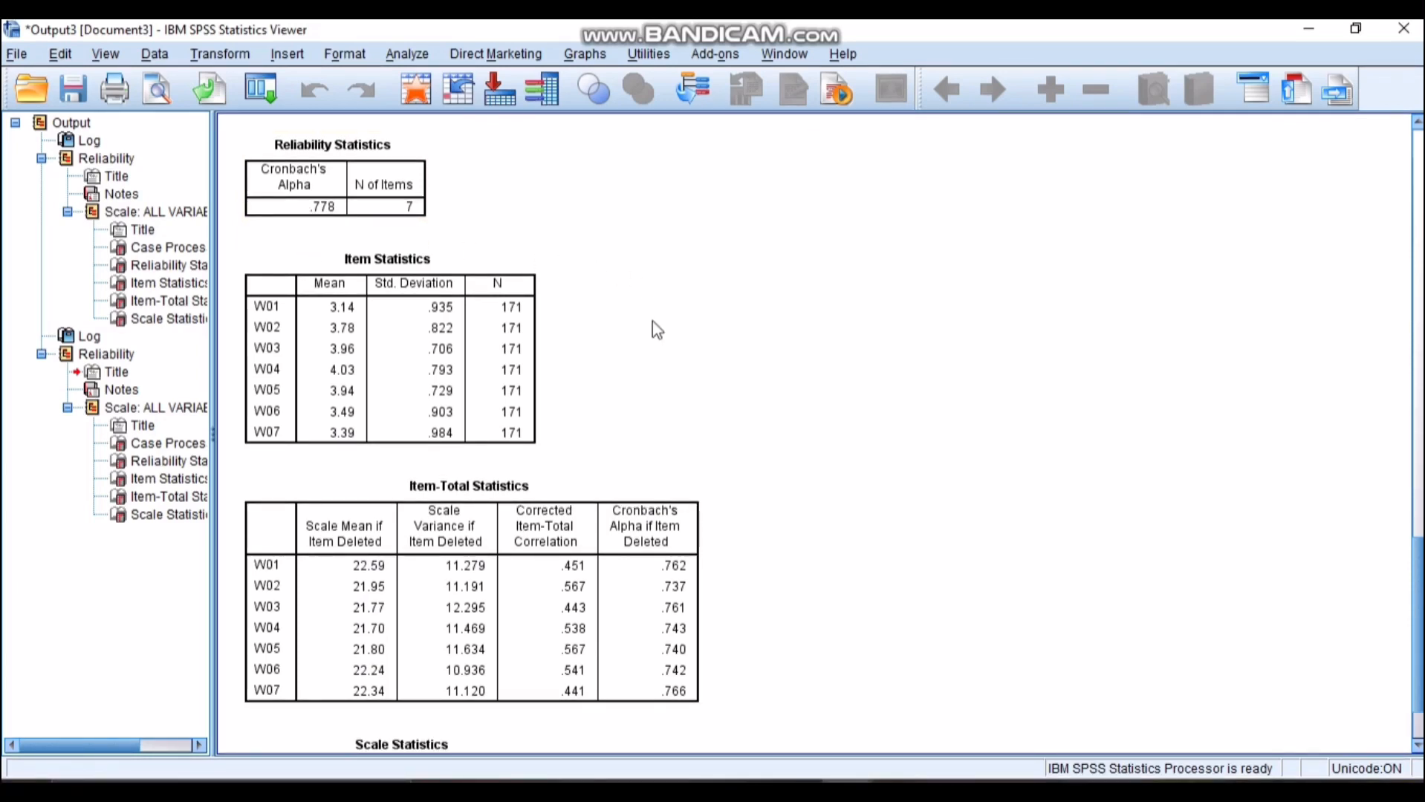